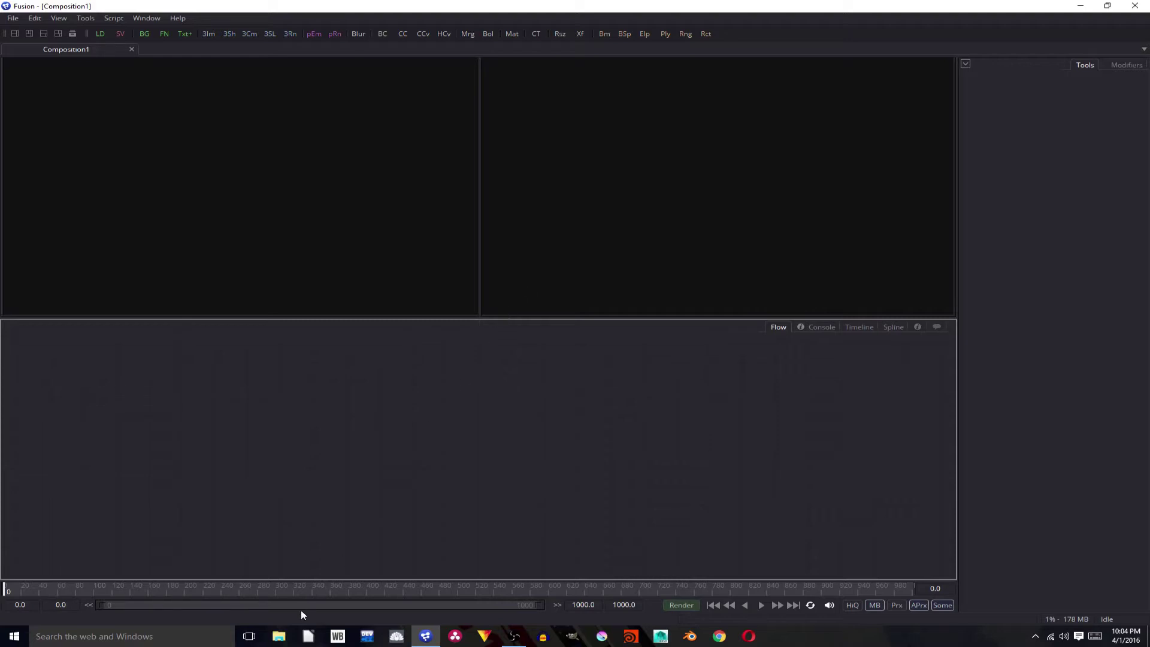
Import test Bolt0001-0060.mov and P1000305.MP4 into the flow from the Blaster Bolt Freeze project's Tutorial Assets folder
click(280, 637)
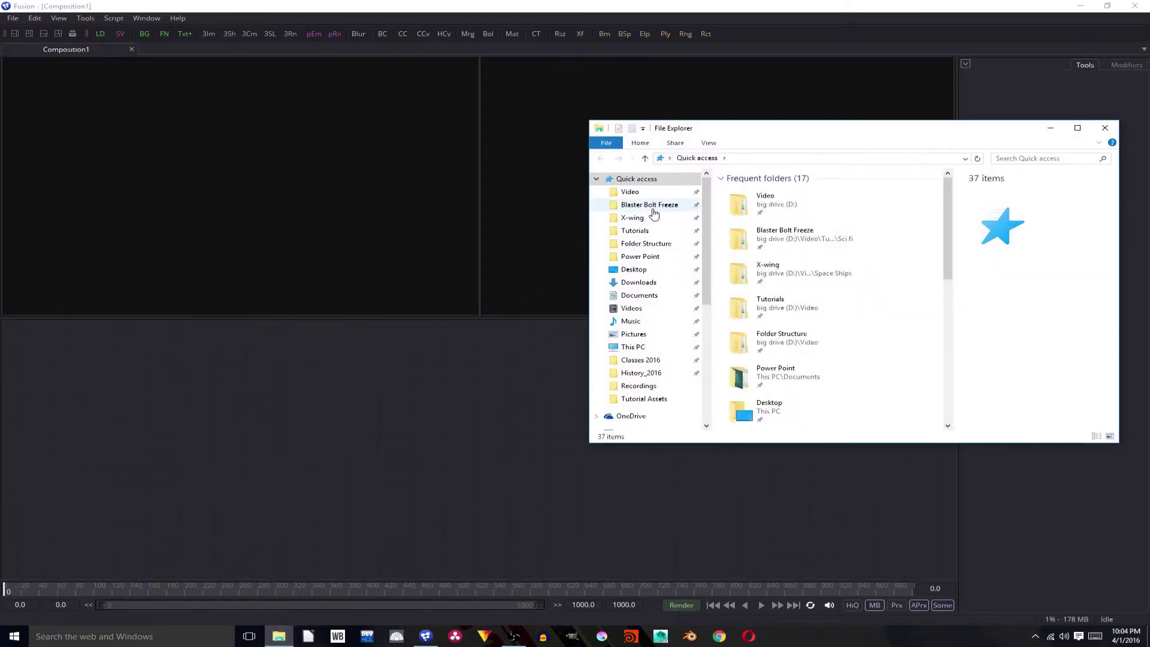
click(649, 204)
double_click(809, 269)
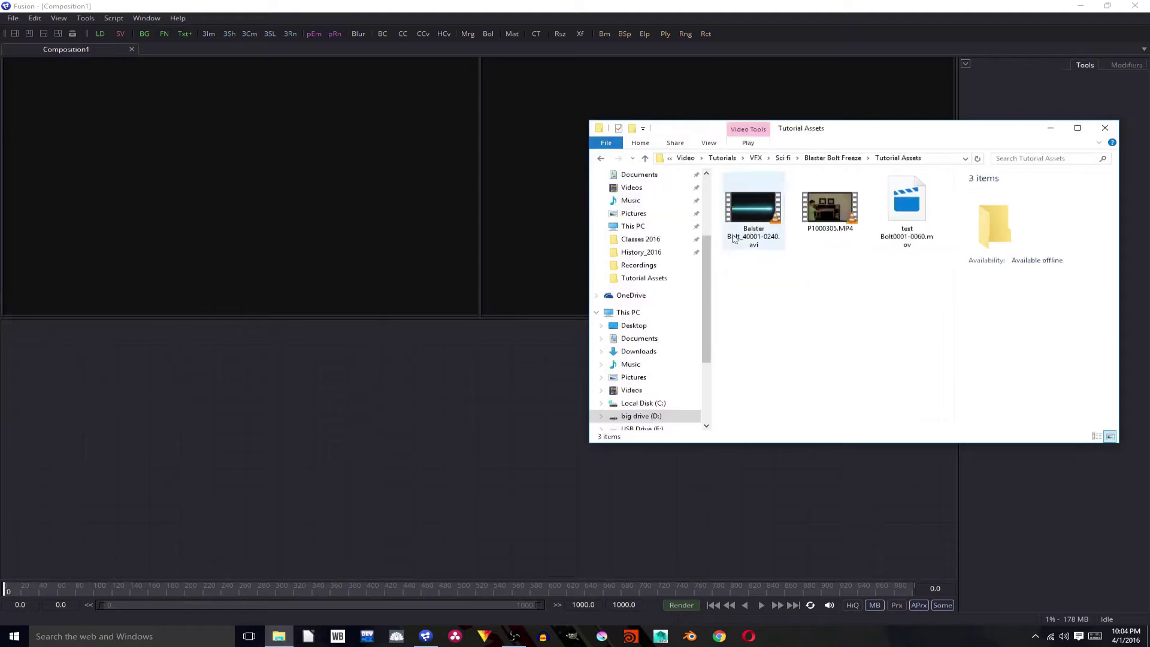
drag(907, 209, 478, 469)
key(Left)
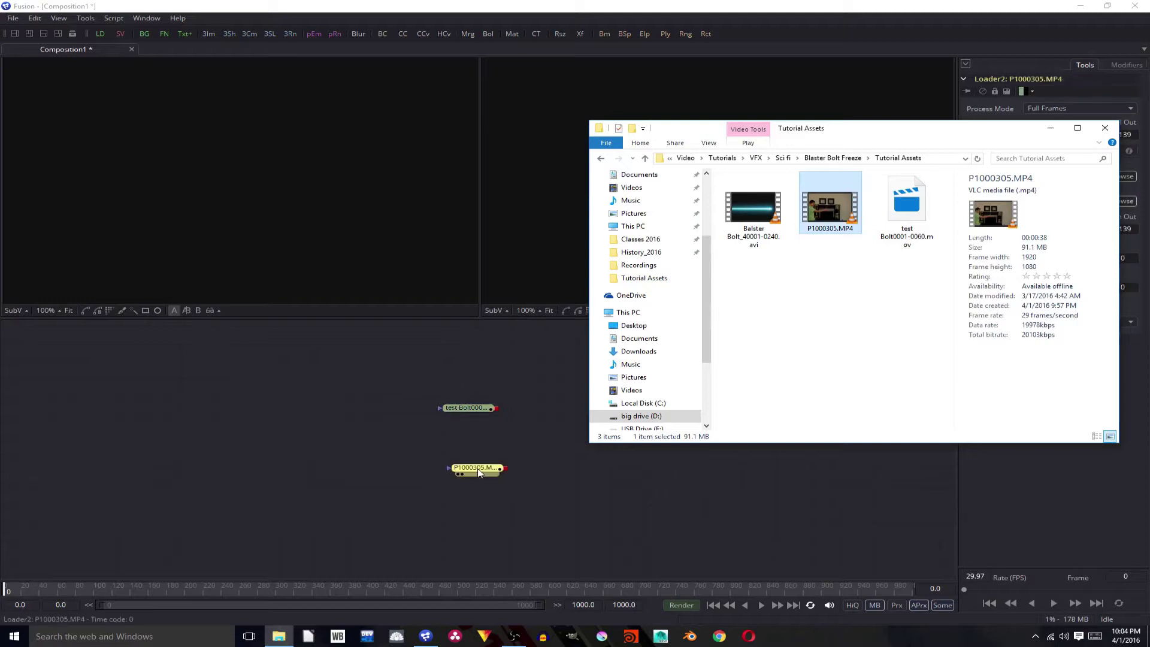
Display the bolt clip in the first viewer and P1000305.MP4 in the second, each zoomed out to show the whole frame
click(479, 473)
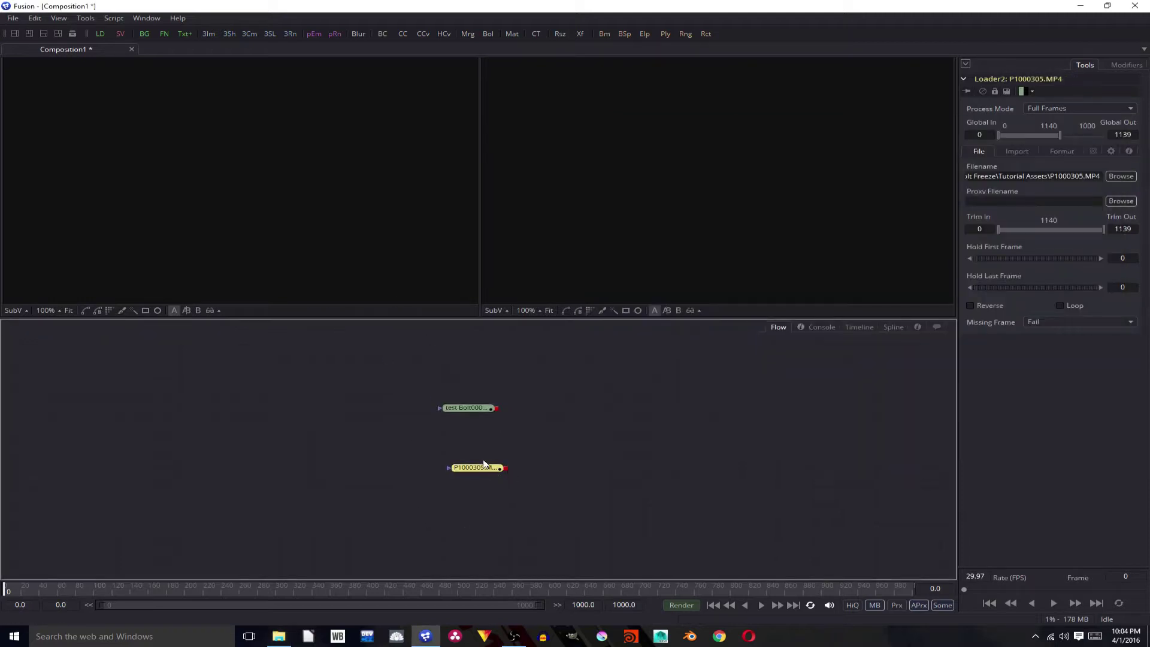
drag(484, 464, 557, 303)
drag(466, 407, 342, 173)
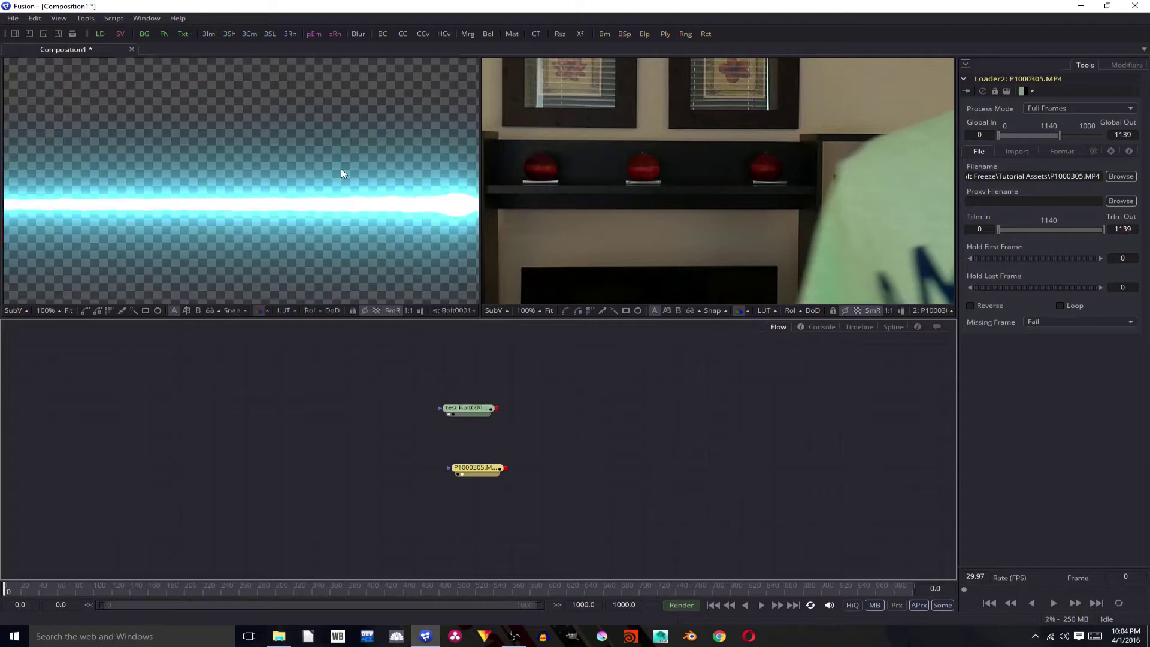
scroll(404, 226, down, 2)
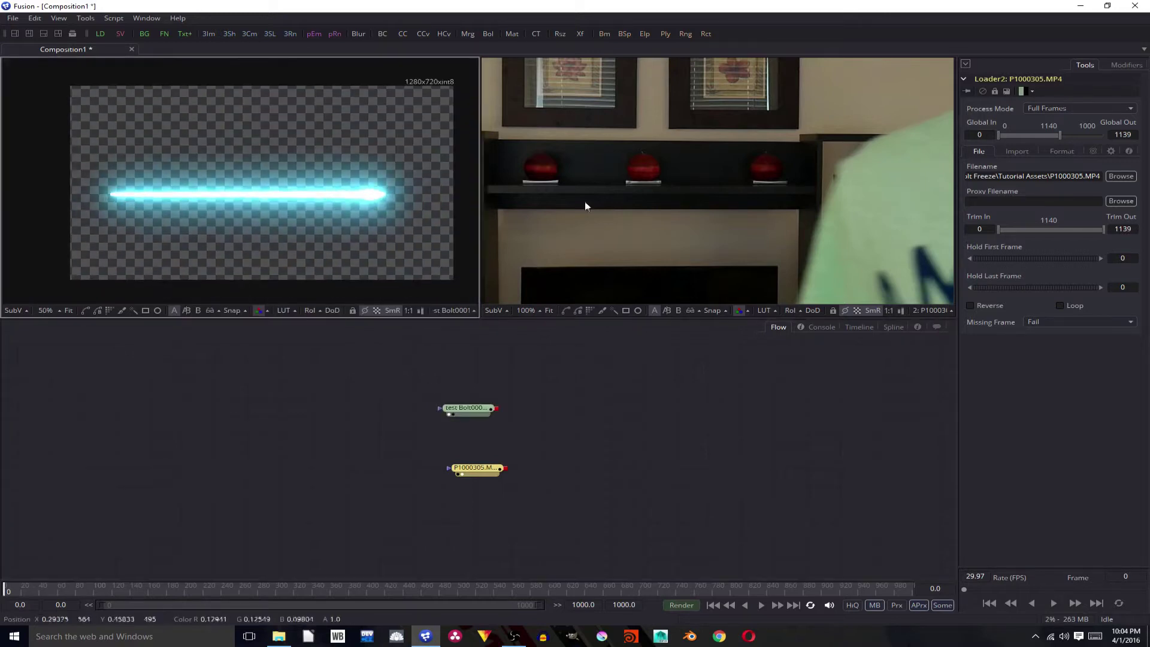
scroll(678, 181, down, 3)
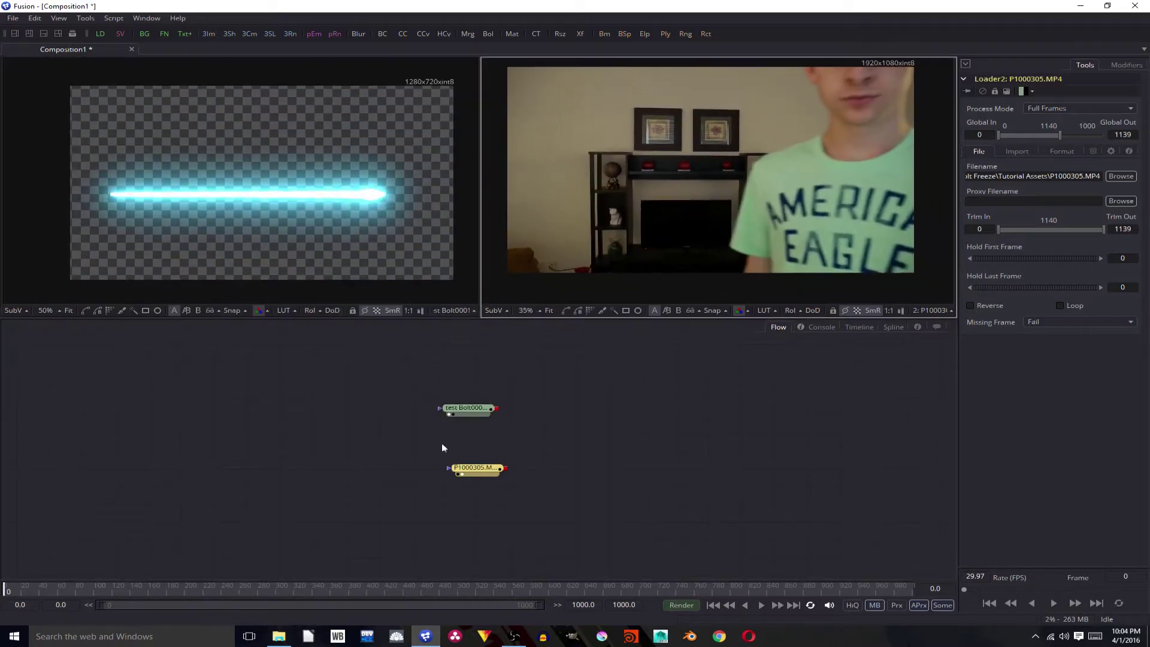
Find where the footage's action starts and set both the render start and global start to frame 60
click(83, 593)
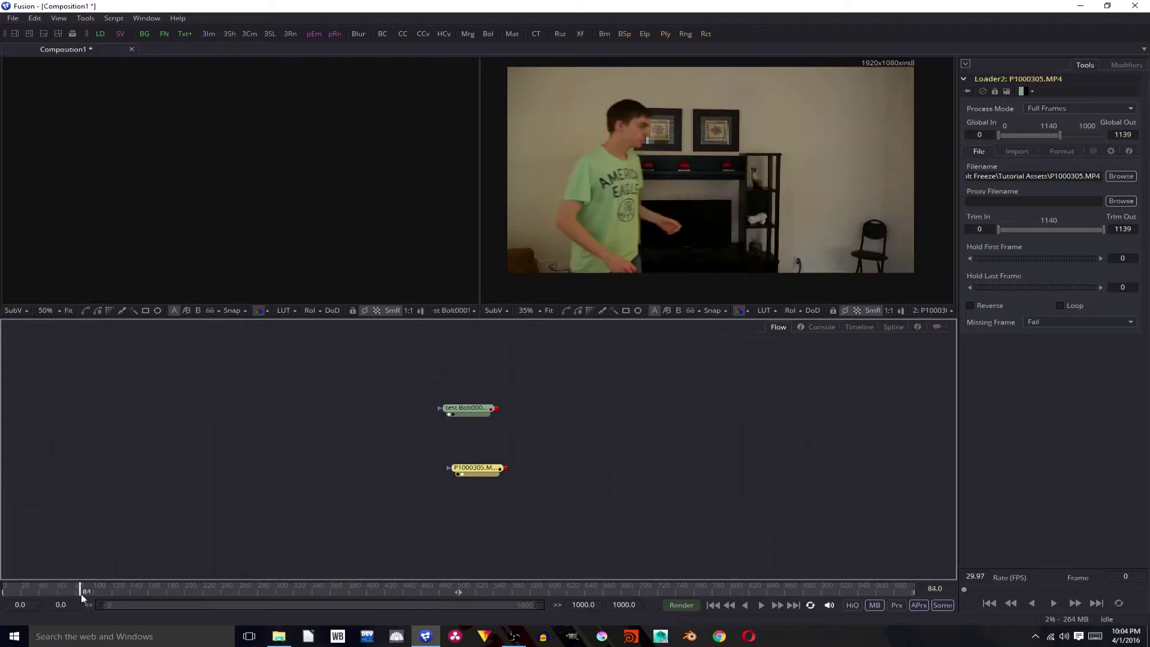
mouse_move(81, 594)
mouse_down()
mouse_move(44, 593)
mouse_move(99, 595)
mouse_move(48, 590)
mouse_move(80, 594)
mouse_move(67, 594)
mouse_up()
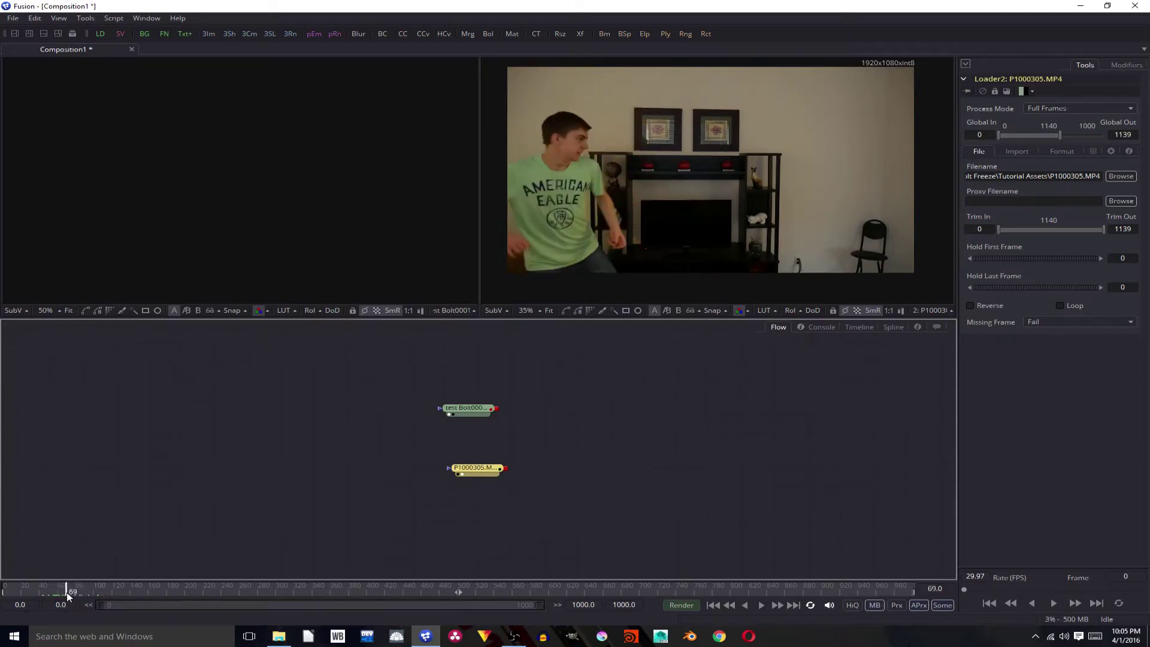
text(60)
key(Return)
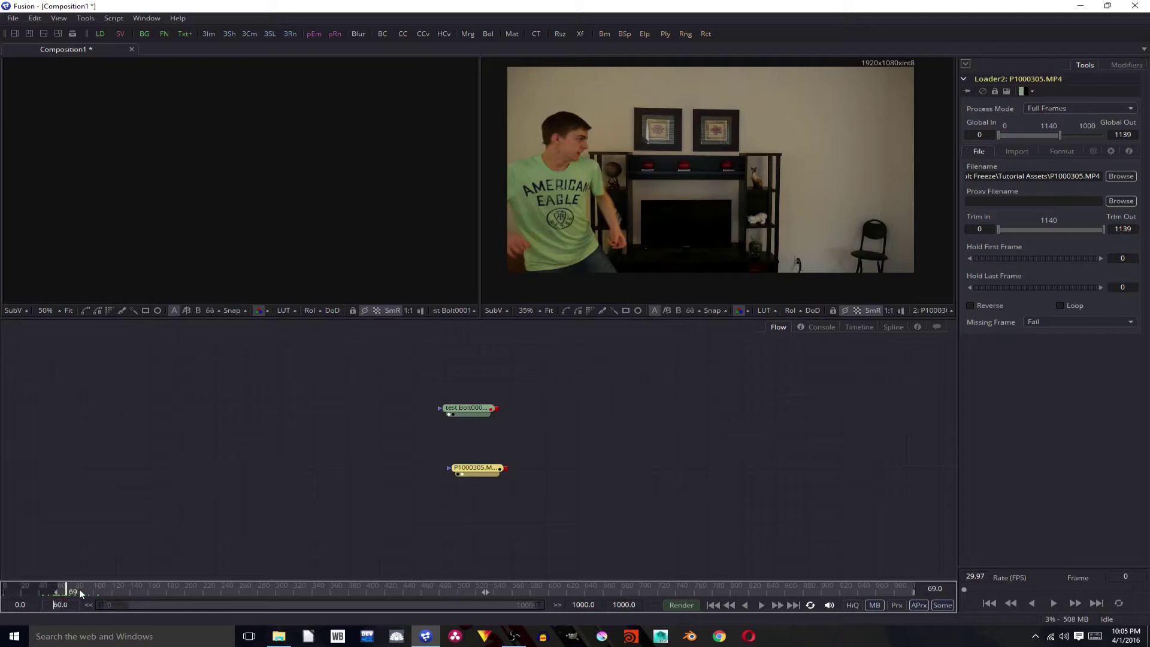
click(18, 604)
text(60)
key(Return)
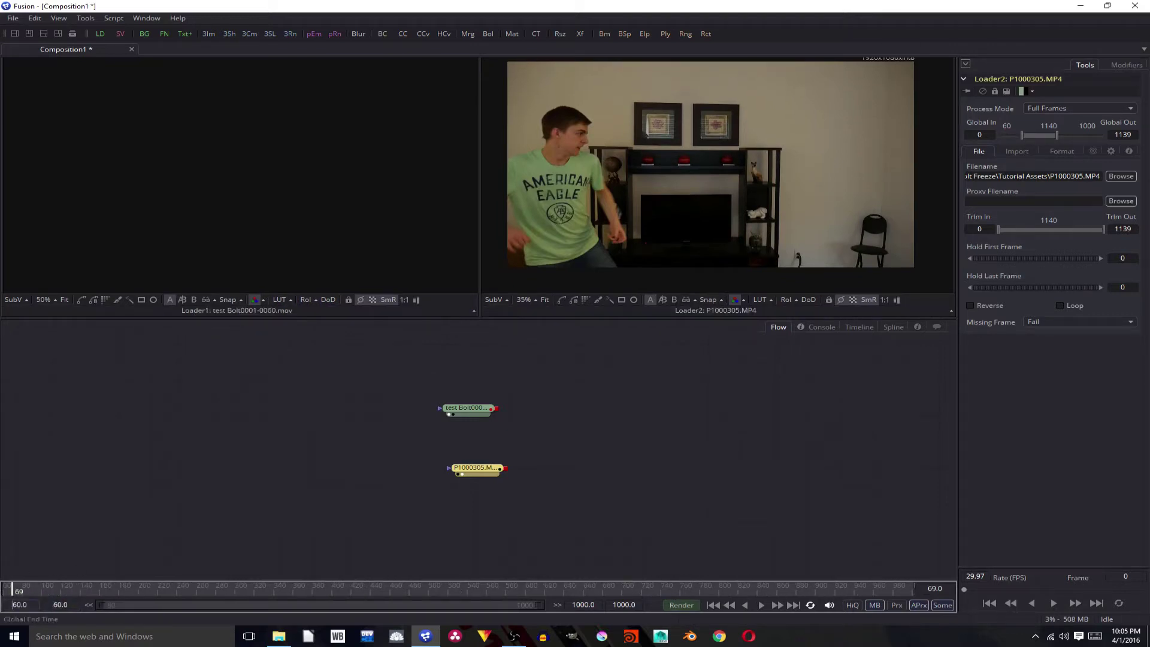
Set both the render end and the global end of the composition to frame 160
drag(594, 605, 528, 581)
text(160)
key(Return)
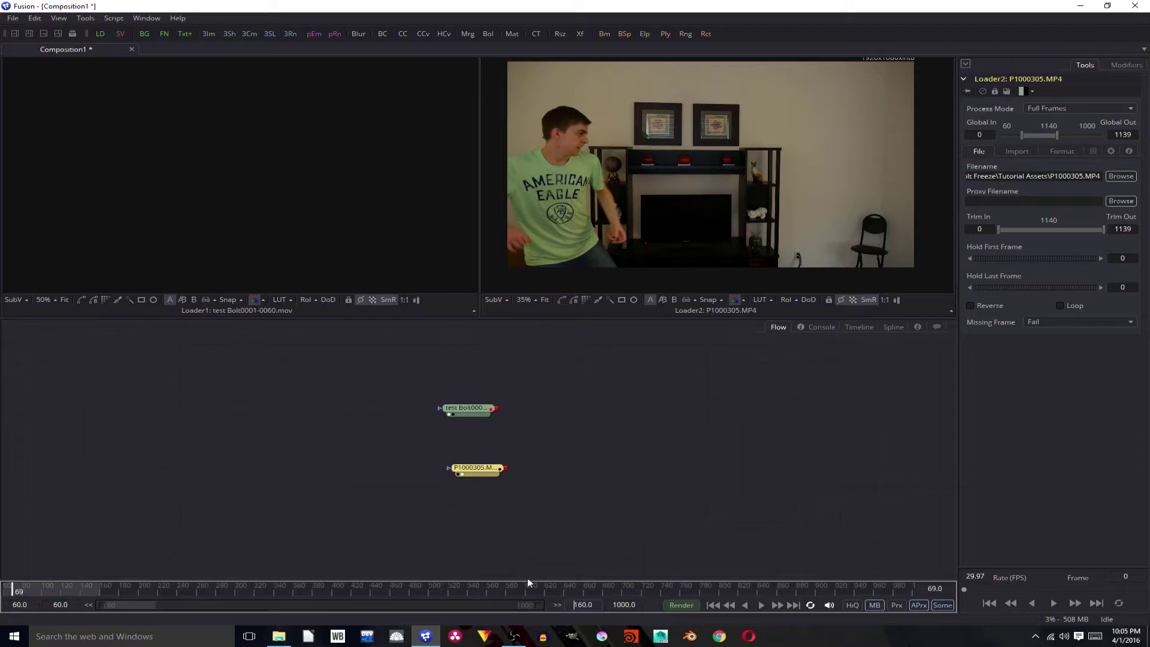
double_click(621, 605)
text(160)
key(Return)
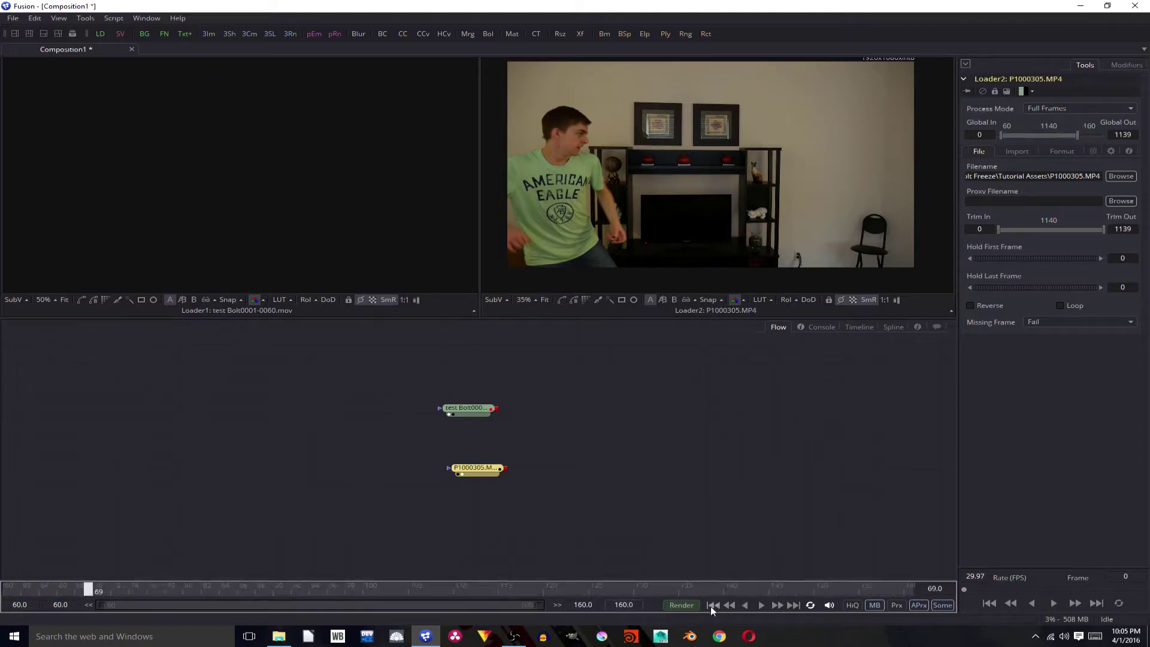
Play back the trimmed footage from the first frame, then return to frame 60
click(712, 605)
click(762, 605)
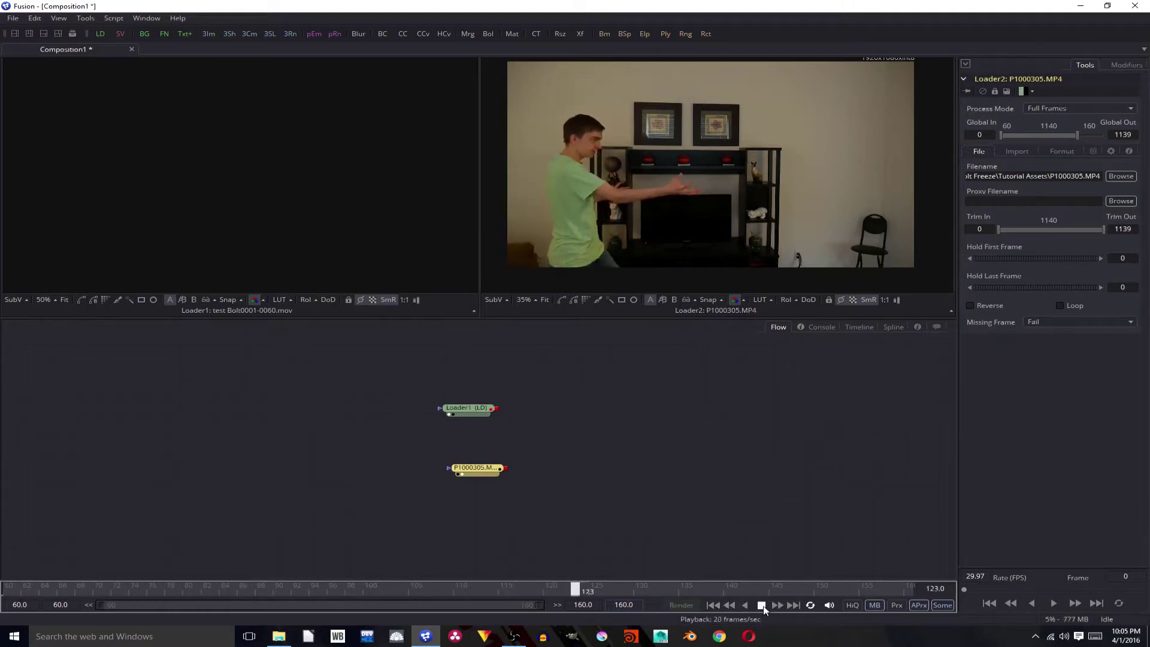
click(760, 607)
click(712, 605)
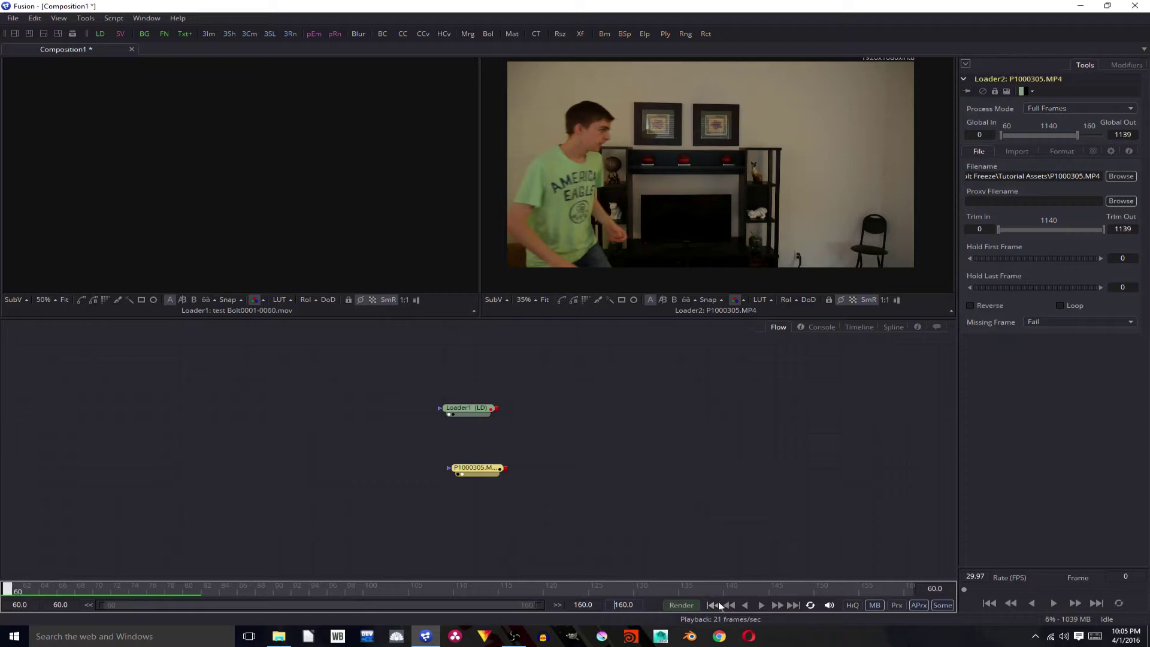
Set the bolt clip's Global In to 60 and extend its Global Out to 122
click(462, 411)
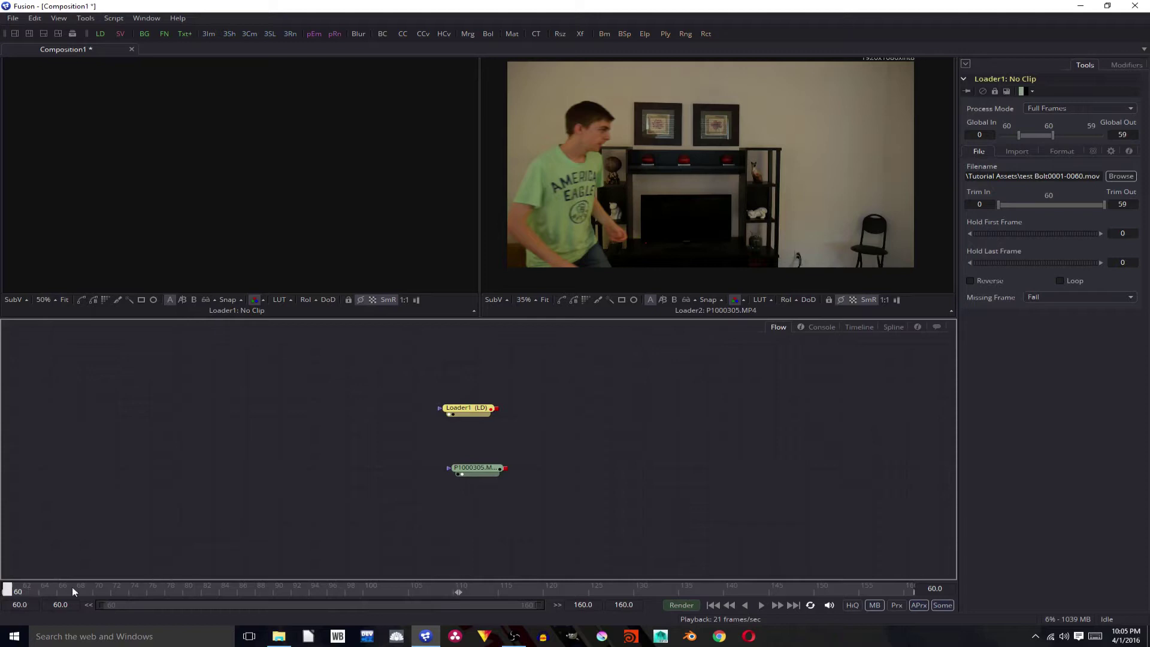
drag(71, 590, 9, 577)
drag(983, 135, 964, 131)
text(60)
key(Tab)
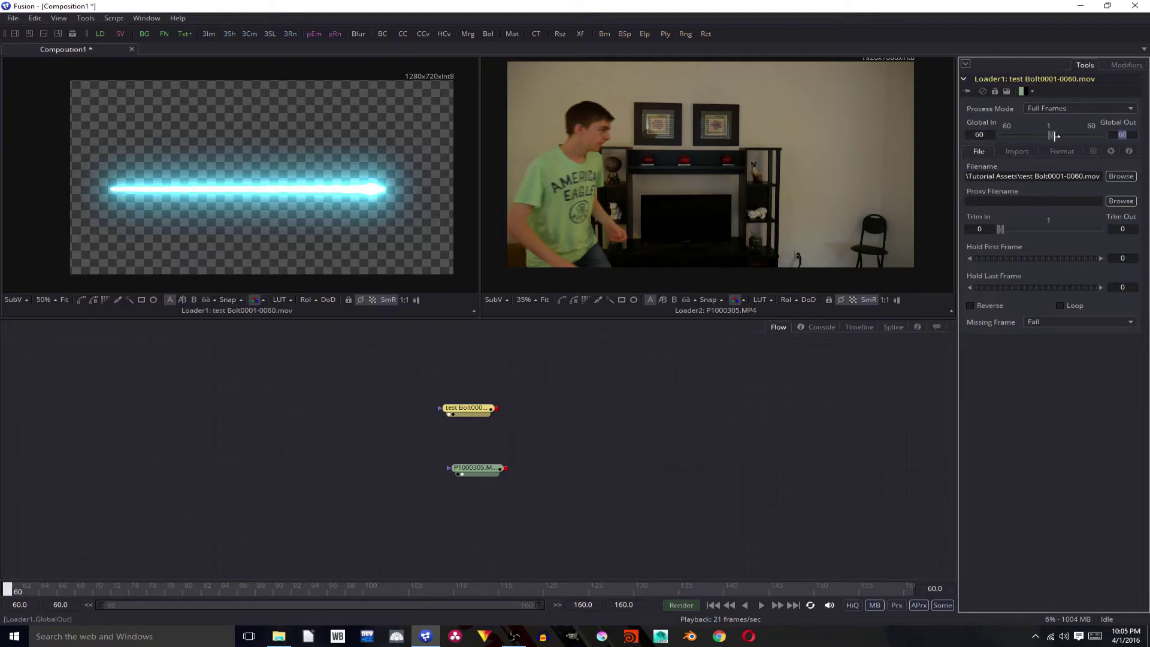
drag(1056, 136, 1087, 143)
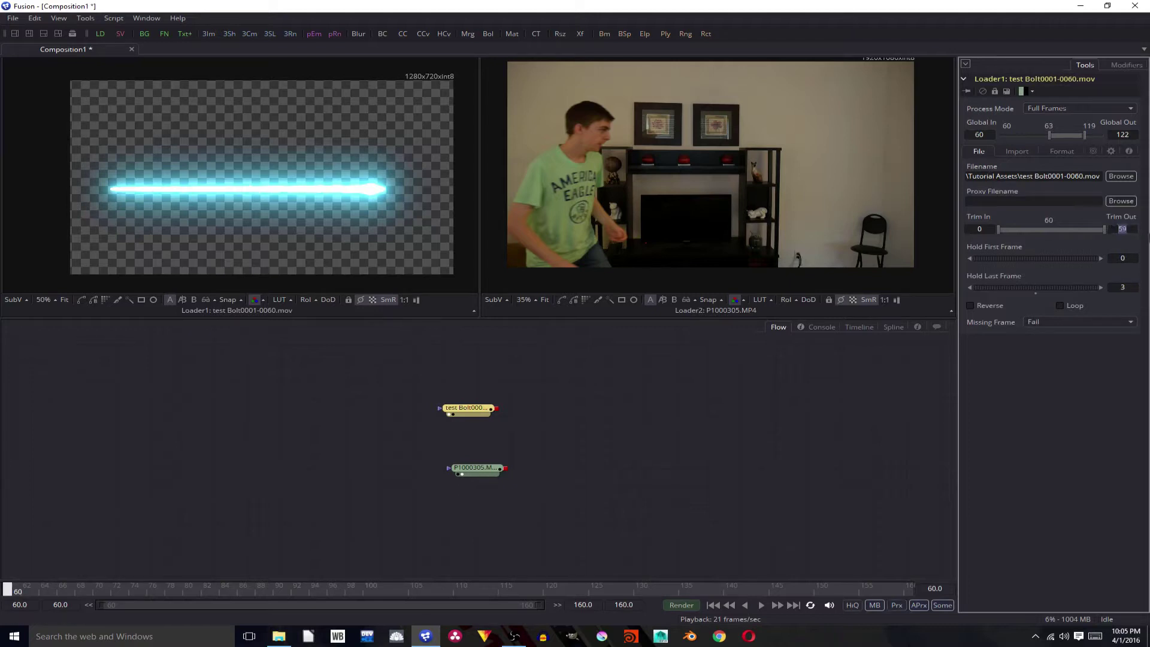
click(1123, 258)
click(1065, 259)
mouse_move(1105, 231)
mouse_down()
mouse_move(1058, 231)
mouse_move(1126, 233)
mouse_up()
Play back both clips, return to the start frame and enable looping on the bolt clip
click(762, 606)
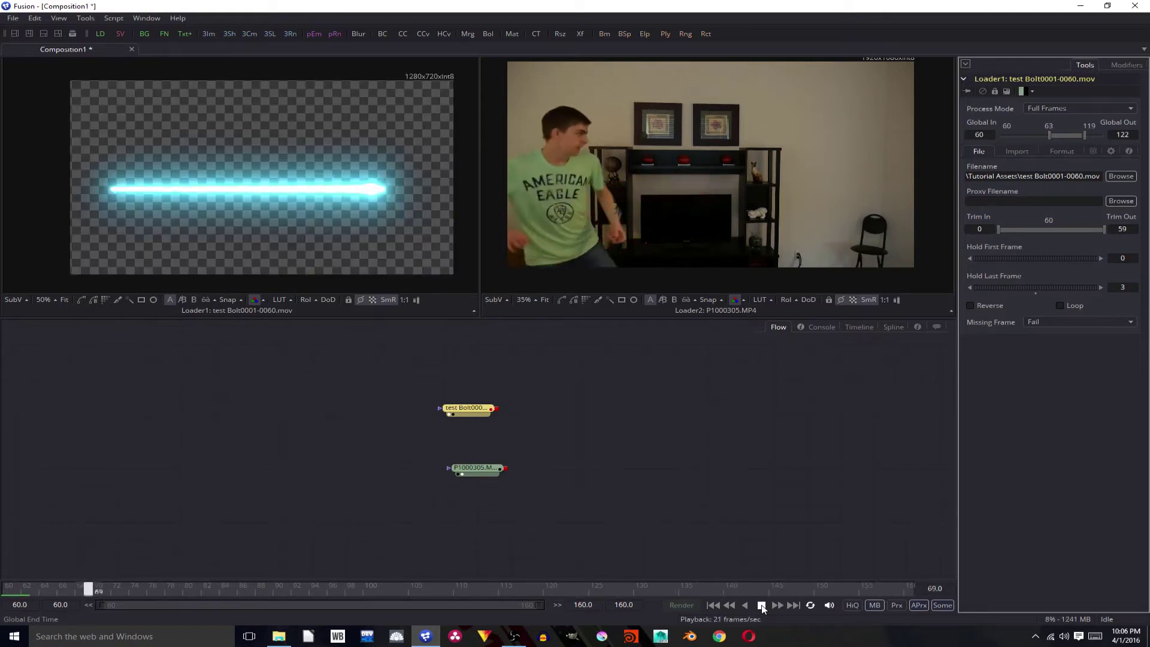
click(761, 605)
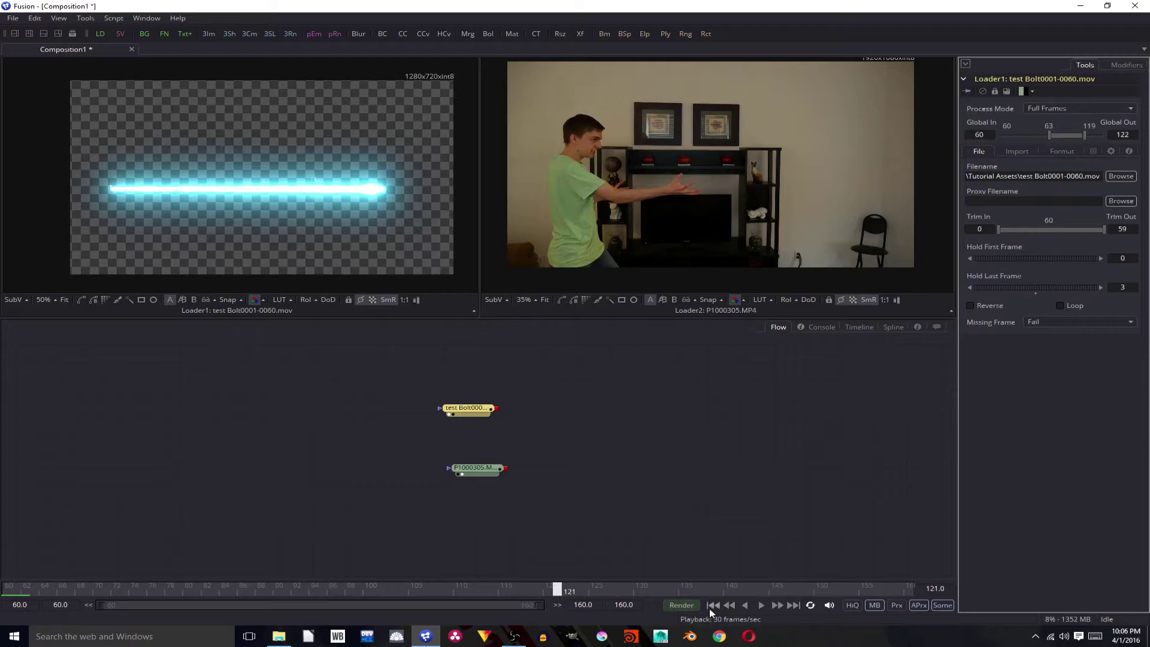
click(714, 606)
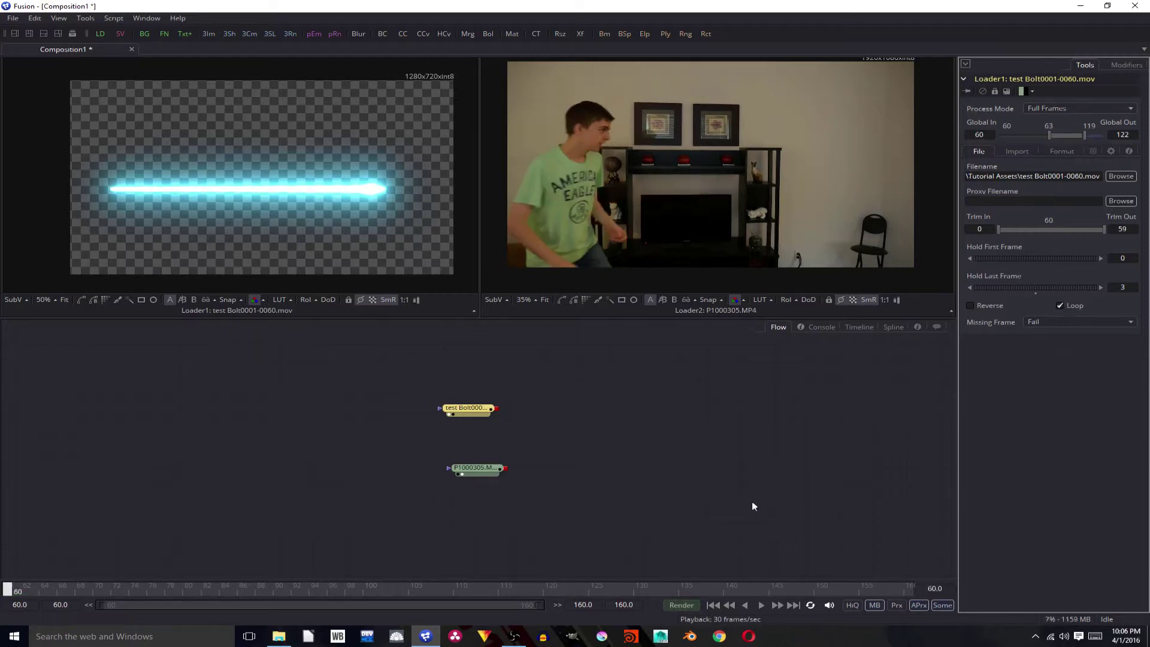
Arrange the P1000305.MP4 node beneath the bolt node and force source tile pictures in the flow
click(479, 471)
drag(479, 474, 471, 461)
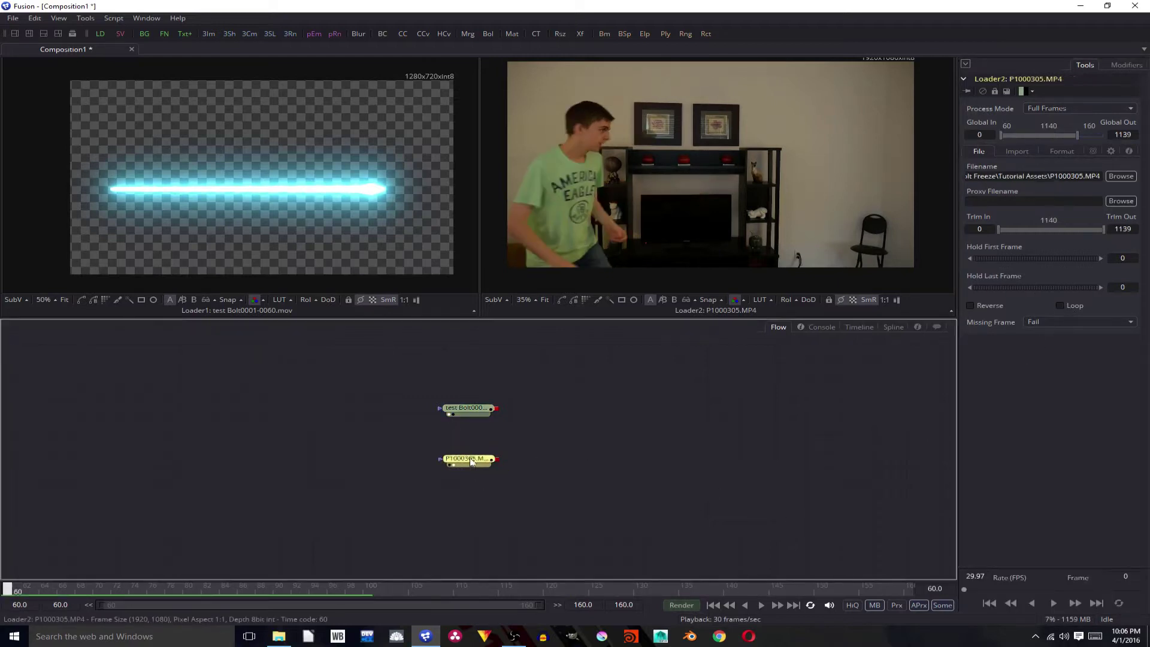
right_click(588, 413)
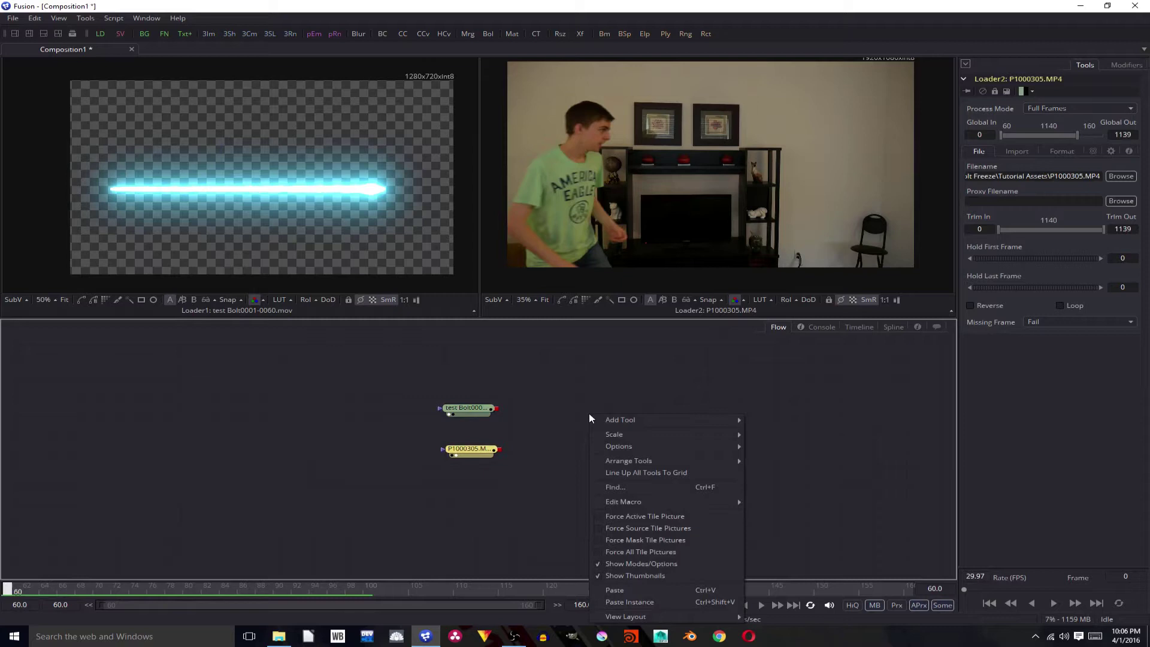
click(689, 527)
drag(473, 448, 473, 476)
click(588, 455)
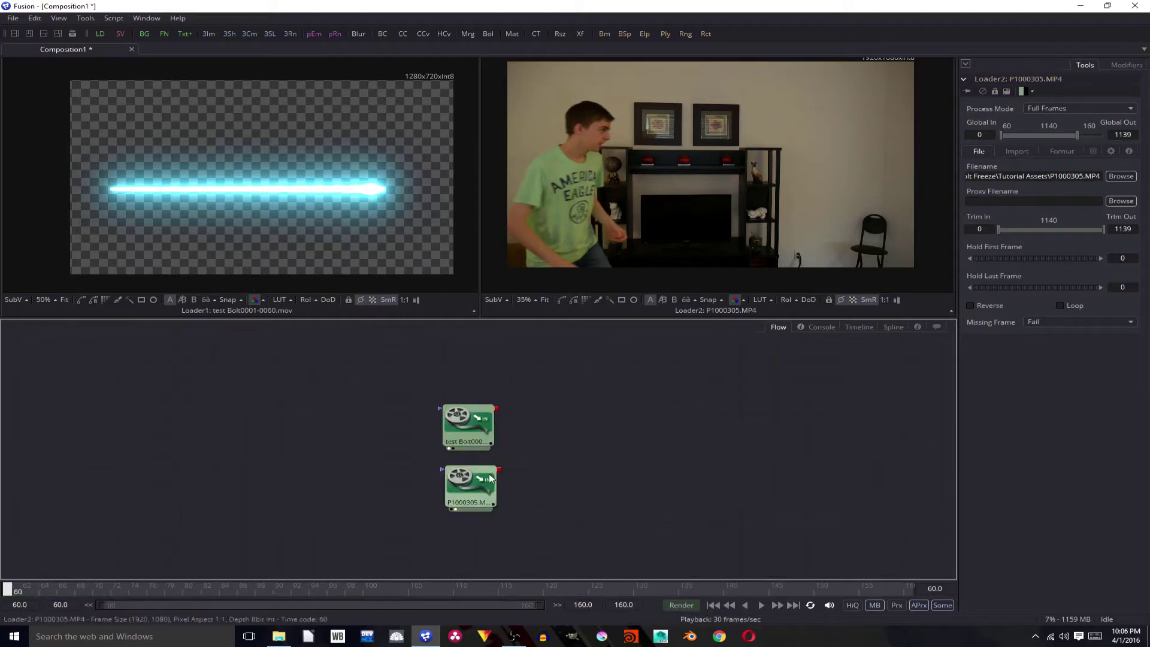
Add a Merge tool after the P1000305.MP4 loader so the footage feeds its background
click(490, 477)
key(shift+space)
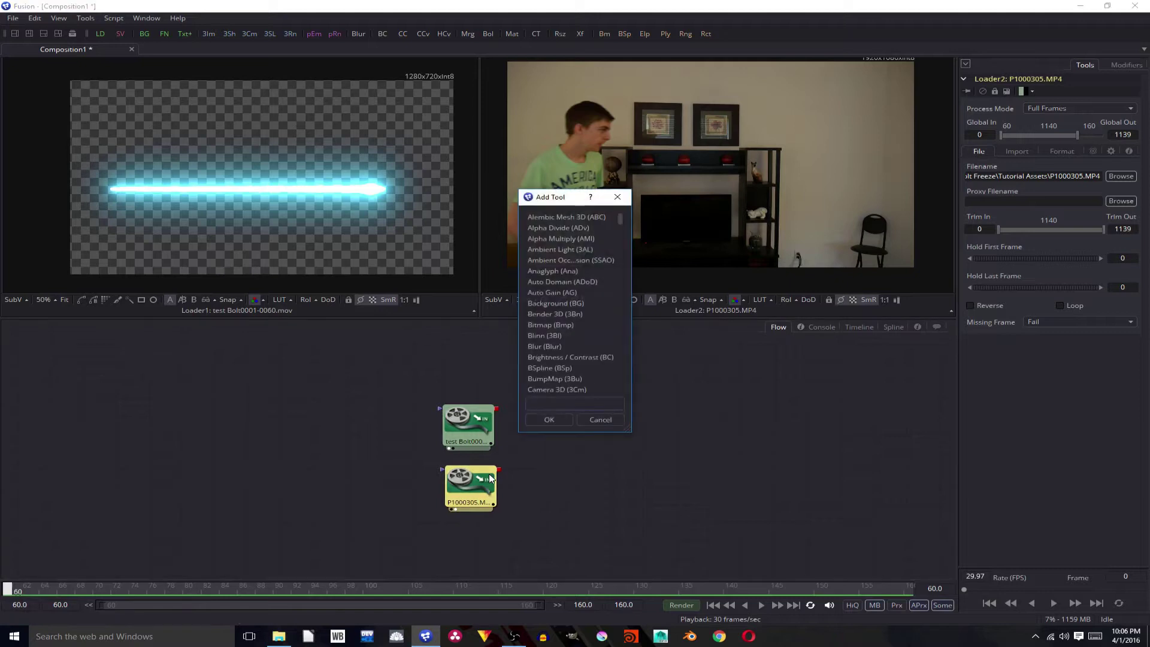
text(merge)
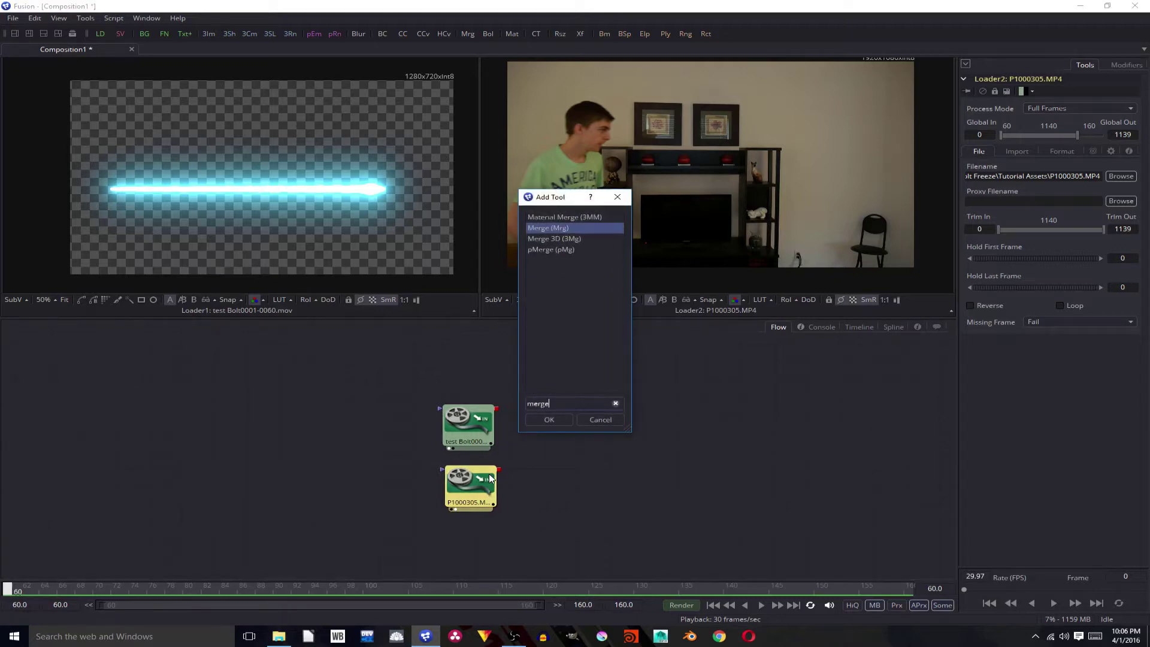
key(Return)
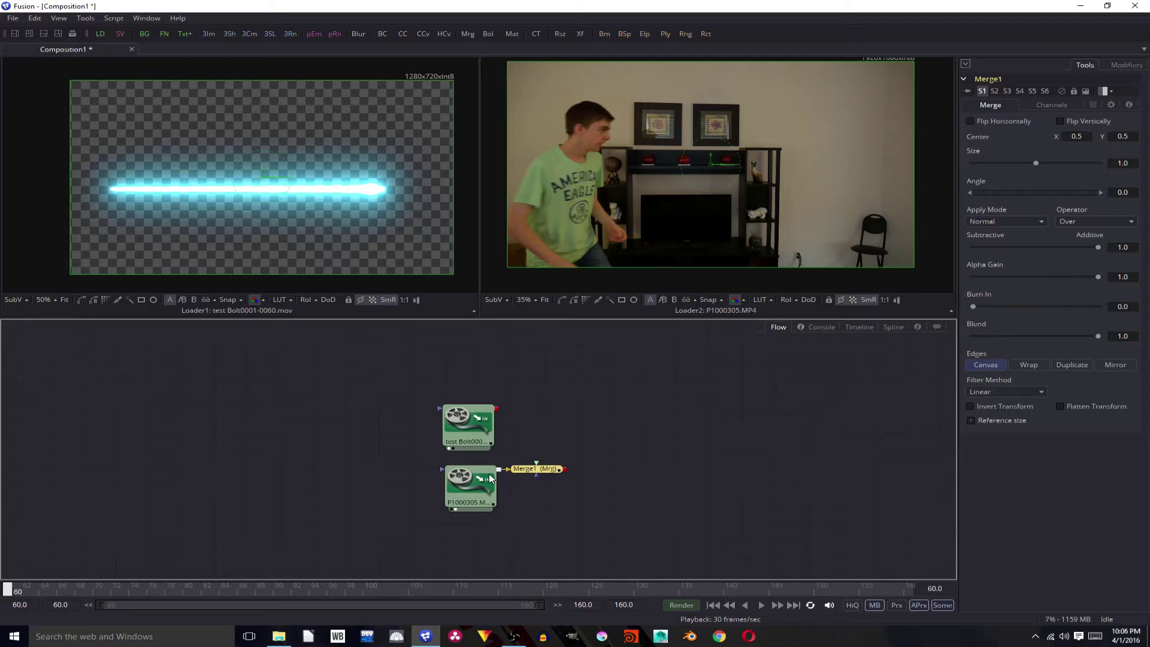
Connect the bolt clip to the Merge node's foreground input and display the Merge result in the second viewer
mouse_move(612, 244)
mouse_down()
mouse_move(630, 266)
mouse_move(611, 259)
mouse_up()
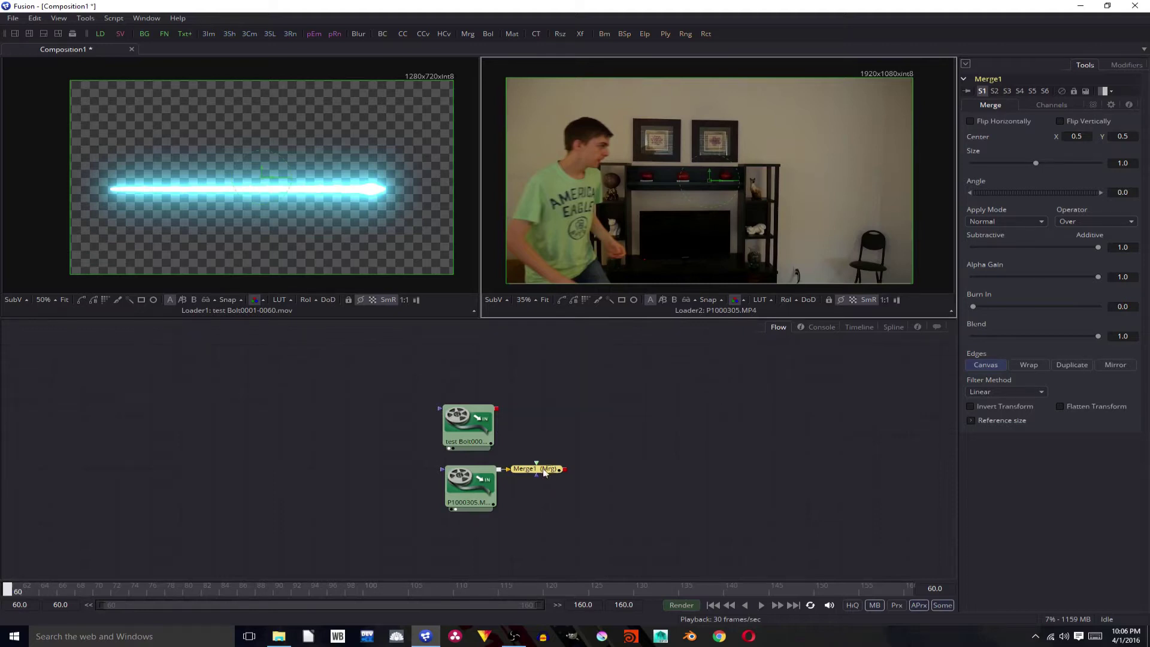
drag(544, 473, 498, 412)
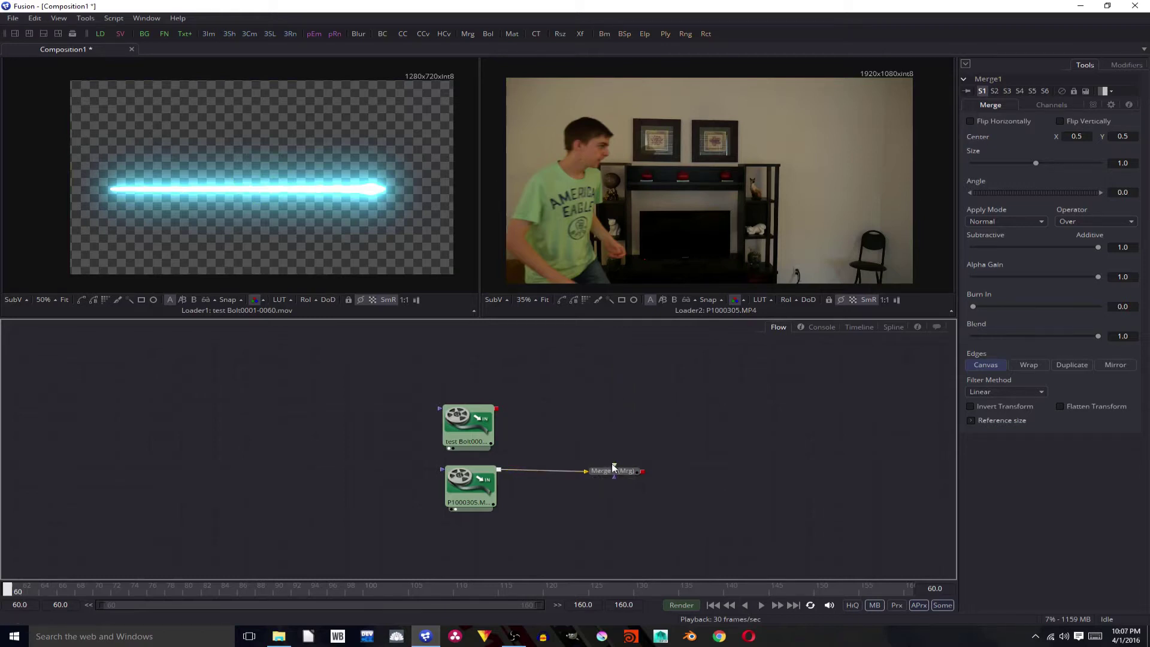
drag(614, 466, 498, 412)
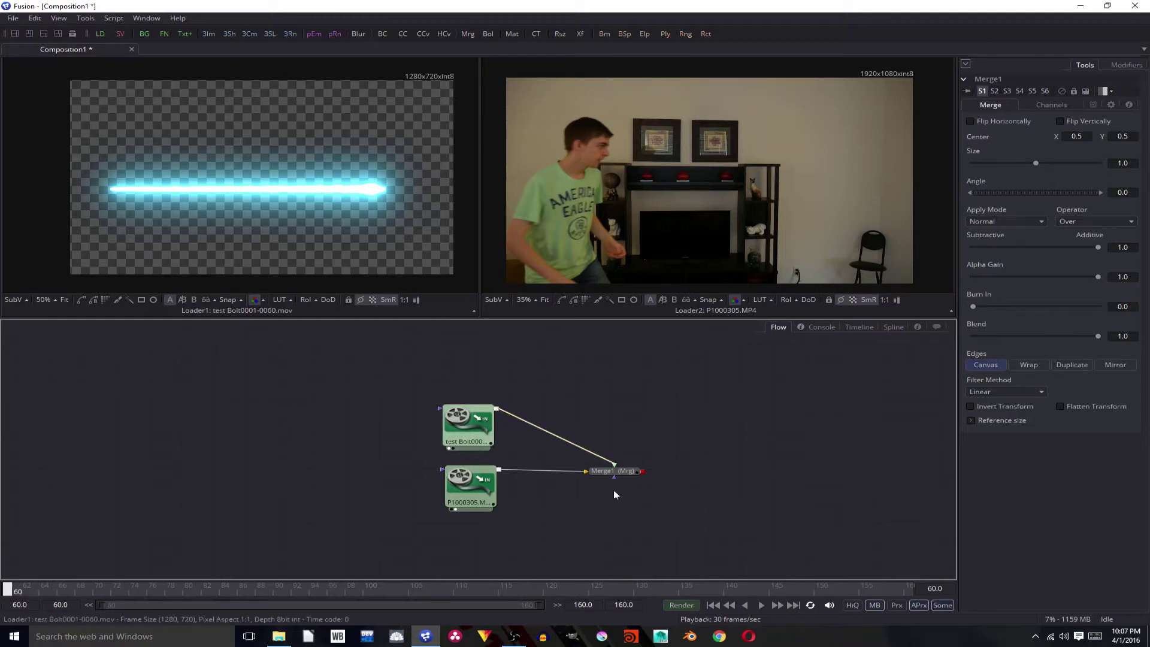
click(599, 477)
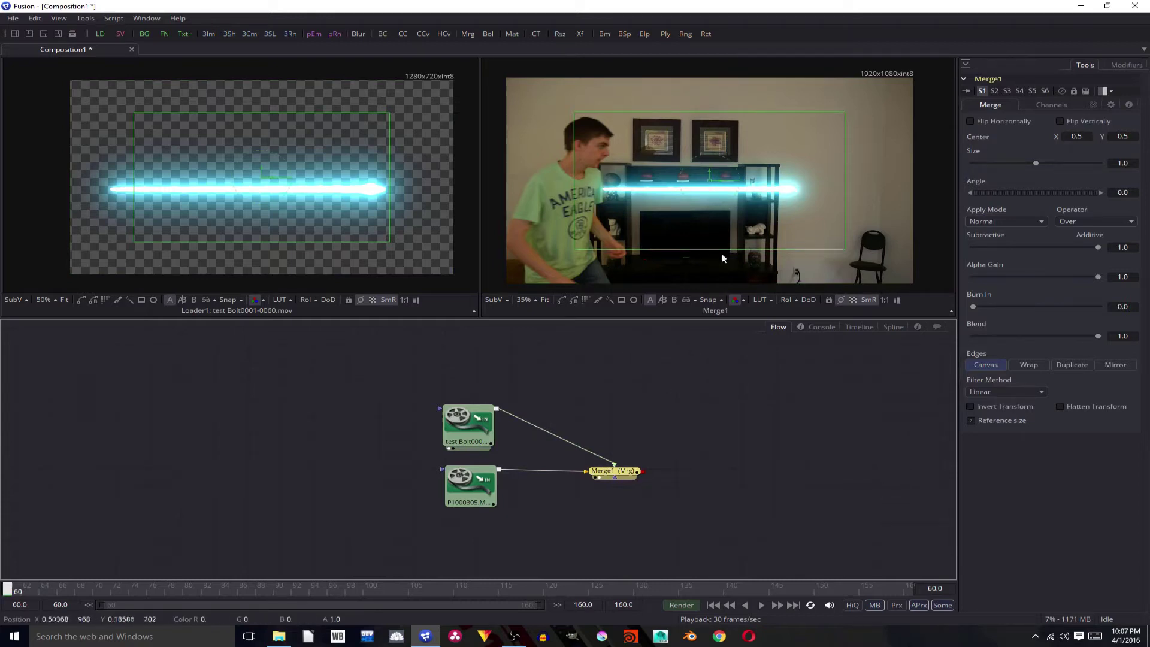
Flip the bolt horizontally in the Merge and preview the composite, stopping at frame 79
click(971, 122)
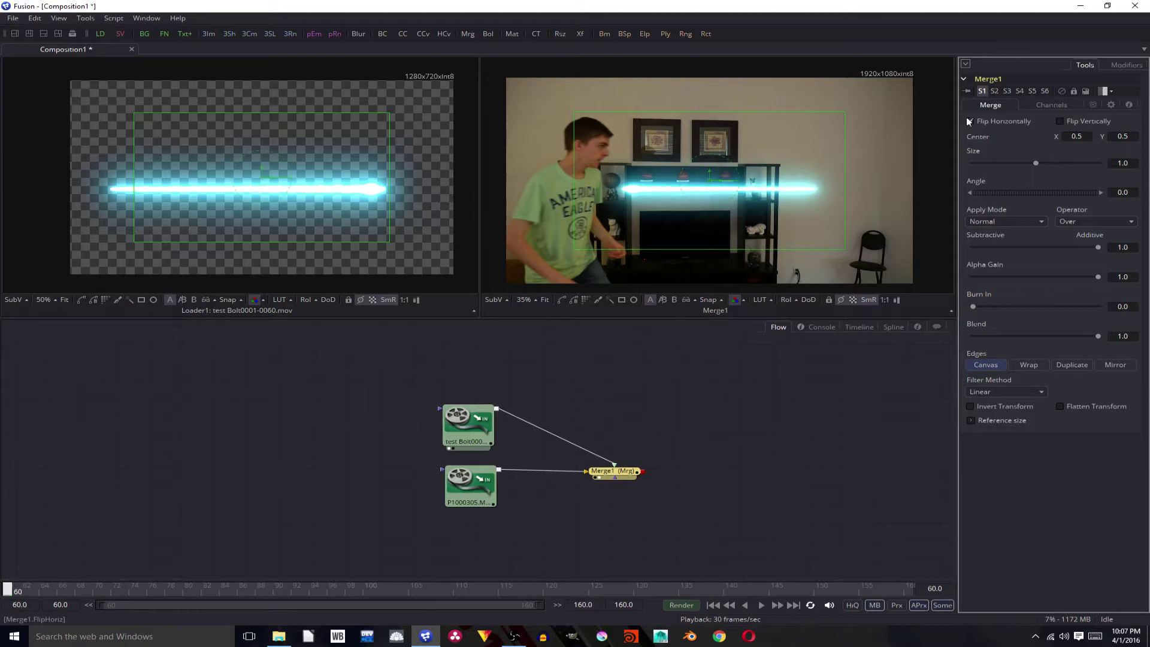
click(626, 475)
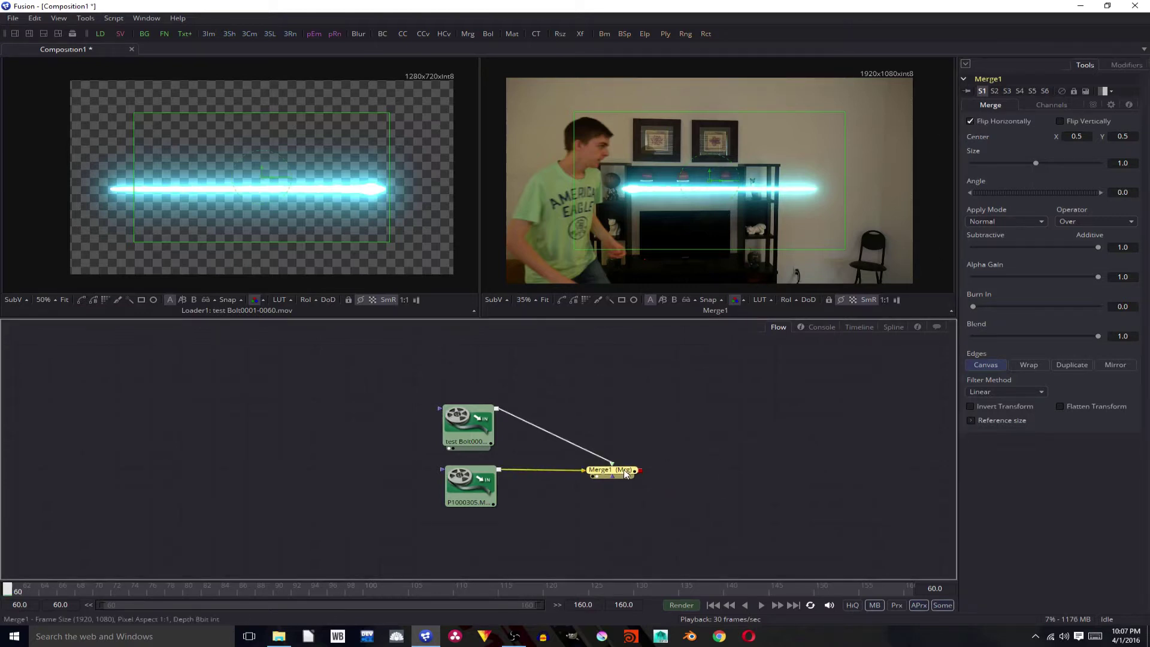
click(762, 605)
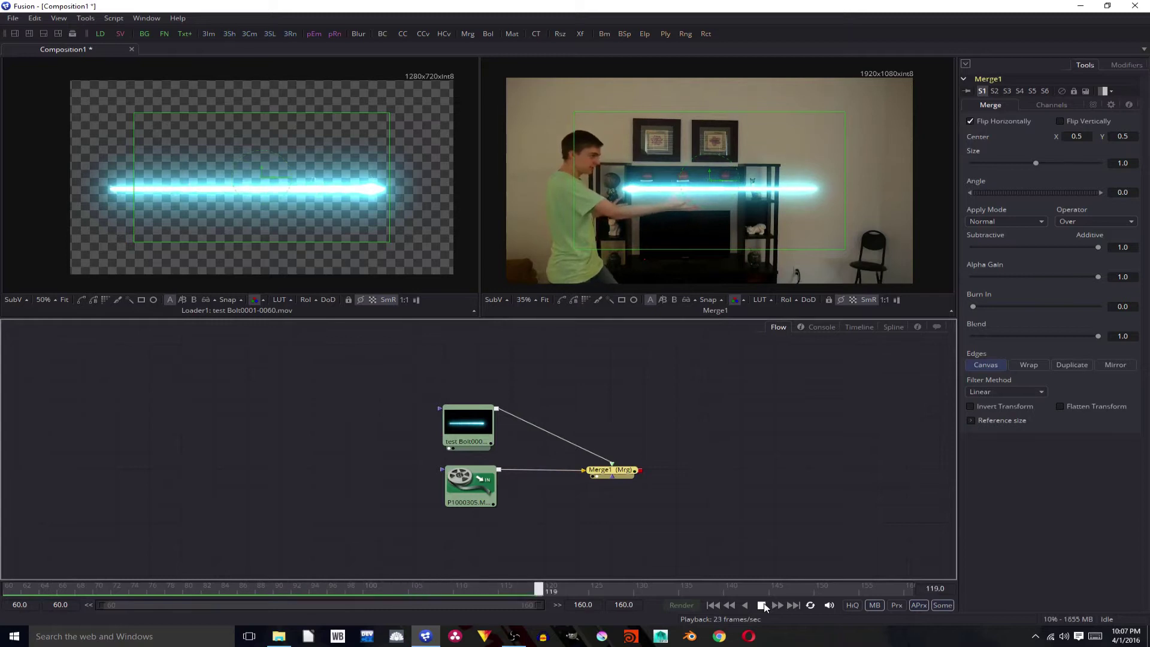
click(762, 606)
drag(261, 569, 178, 576)
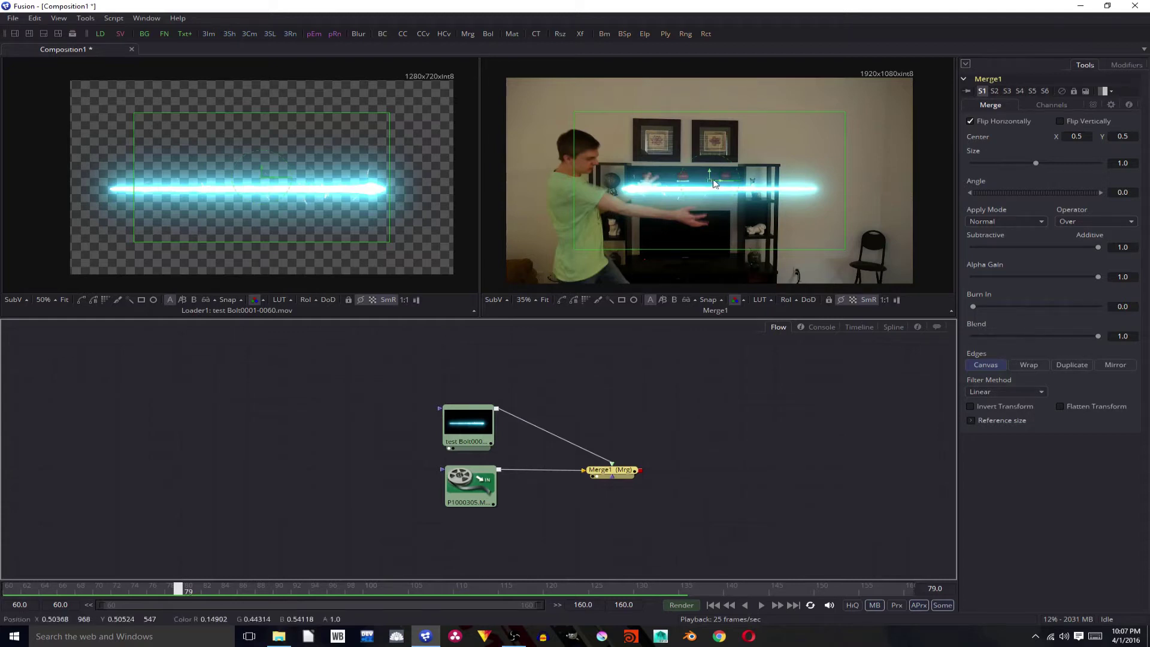
At frame 79, move the bolt in front of the actor's outstretched hands, about Center X 0.63, Y 0.53, and animate the Merge's Center
drag(709, 179, 772, 183)
right_click(976, 138)
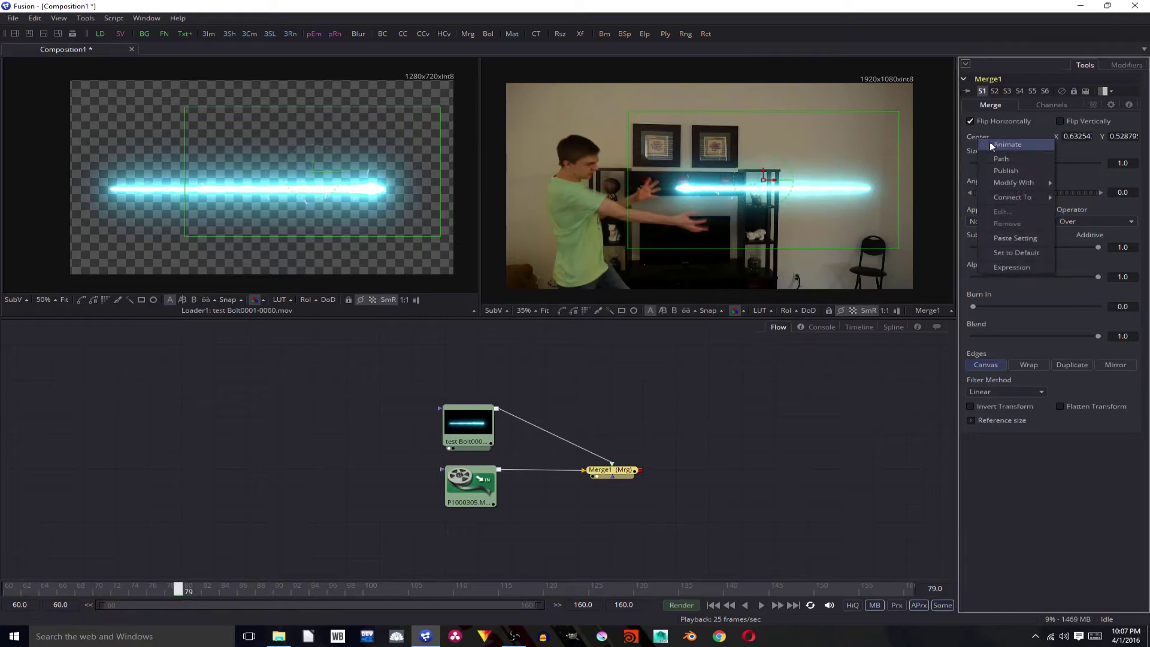
click(990, 148)
At frame 77, keyframe the bolt beyond the footage's right edge at about Center X 1.36, preview the motion and return to frame 79
drag(176, 593, 161, 593)
drag(775, 270, 745, 264)
drag(739, 176, 1052, 186)
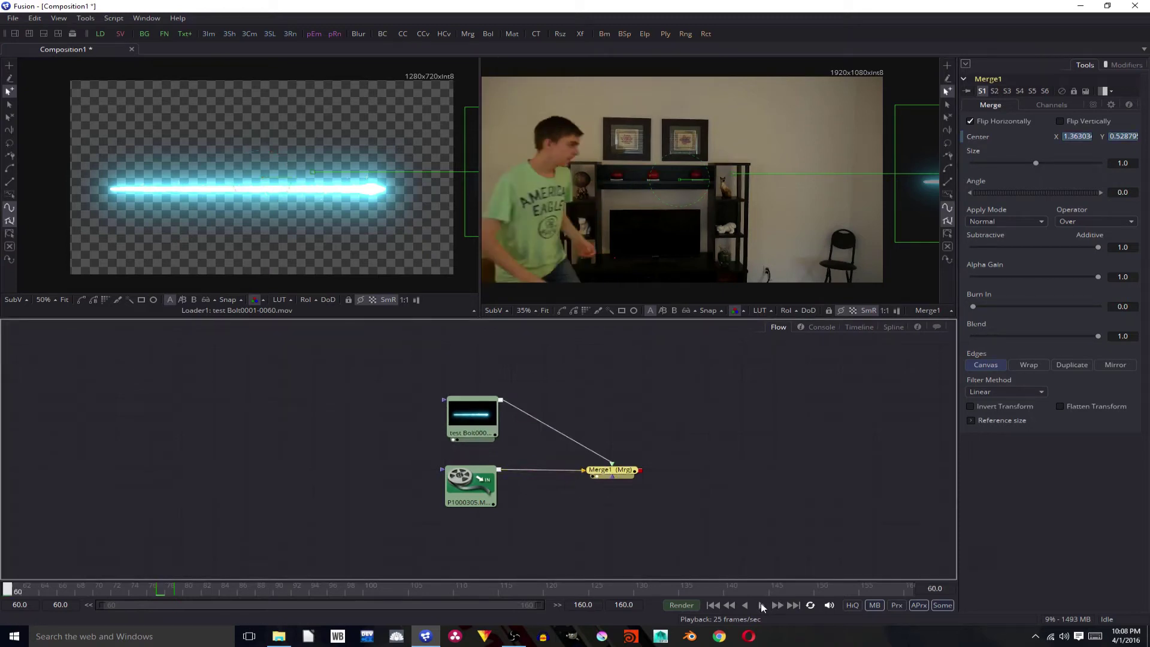
click(762, 605)
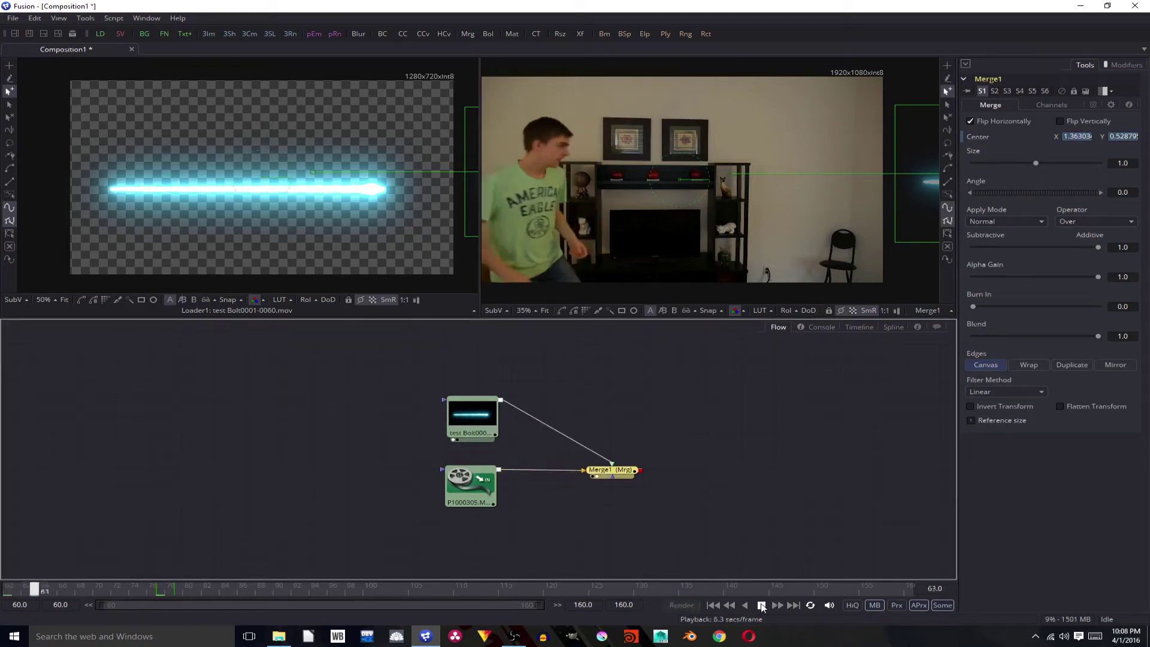
click(761, 606)
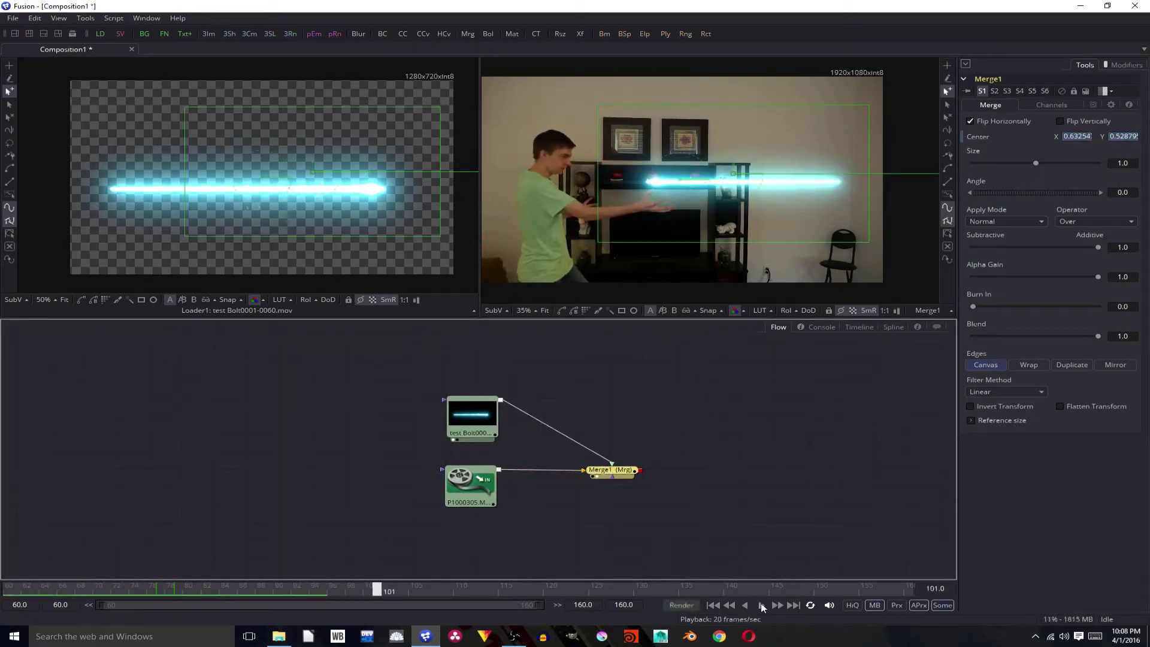
drag(377, 589, 182, 601)
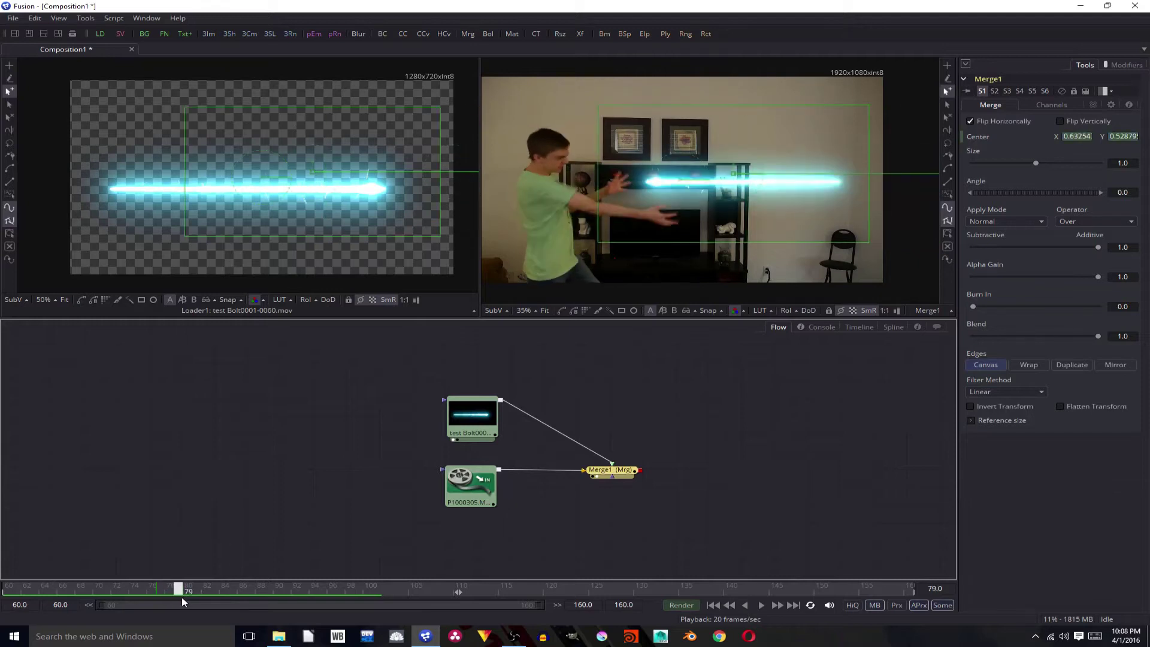
Shift Merge1's two Center path keyframes to frames 76 and 78 and preview the bolt's motion
click(854, 328)
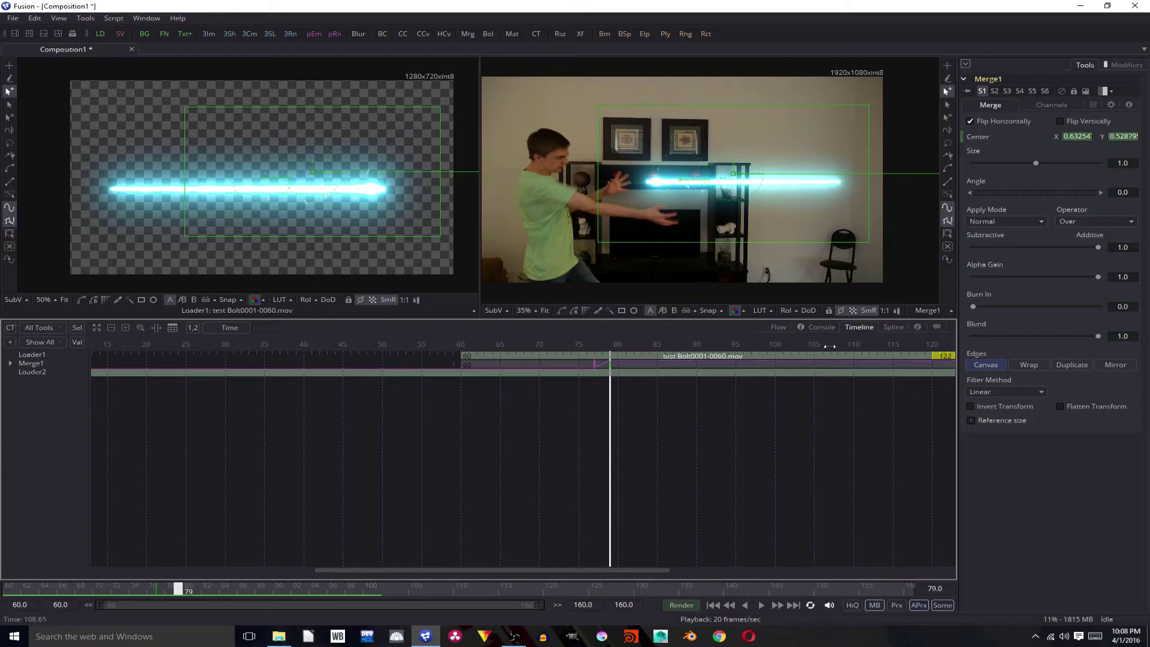
click(532, 363)
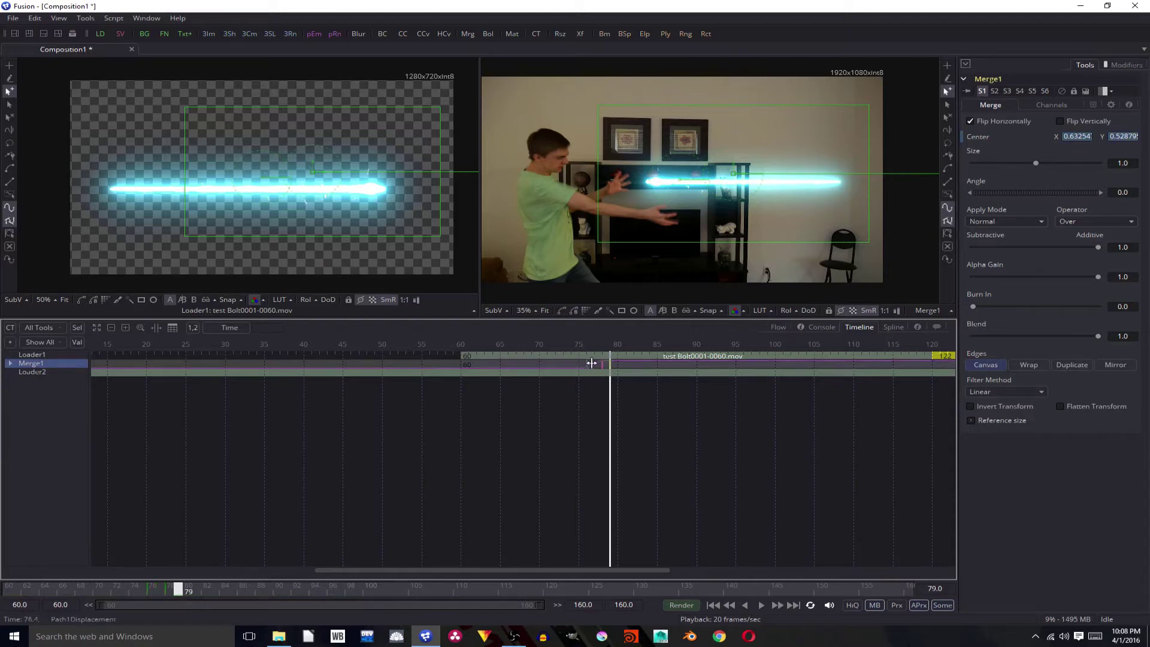
click(11, 364)
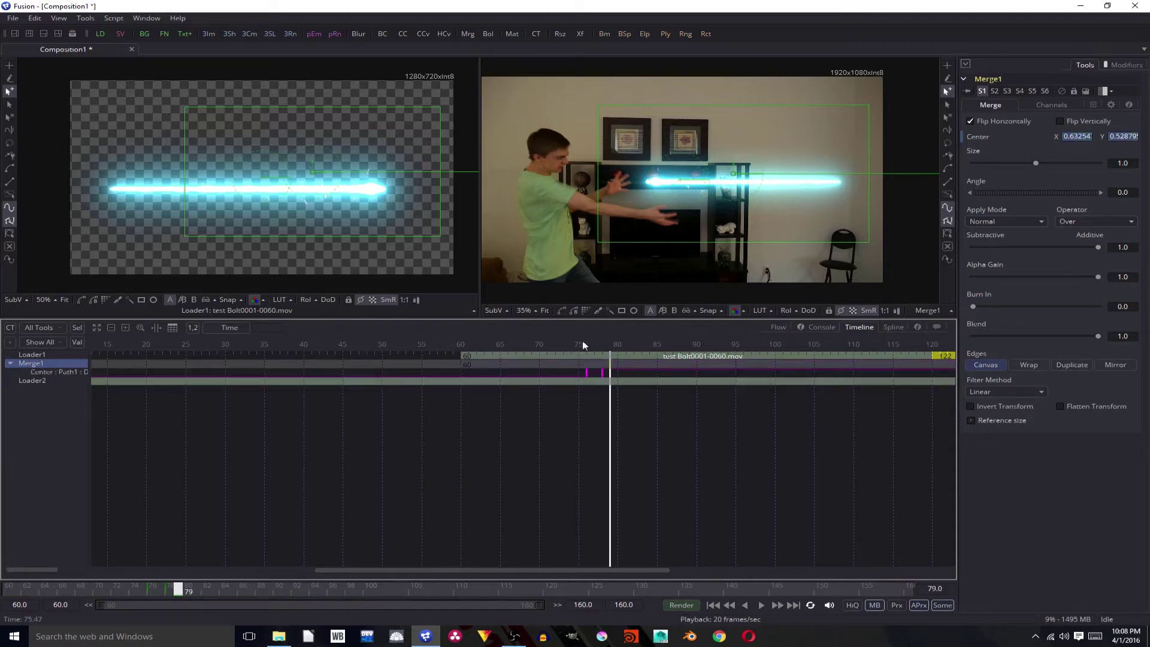
click(779, 327)
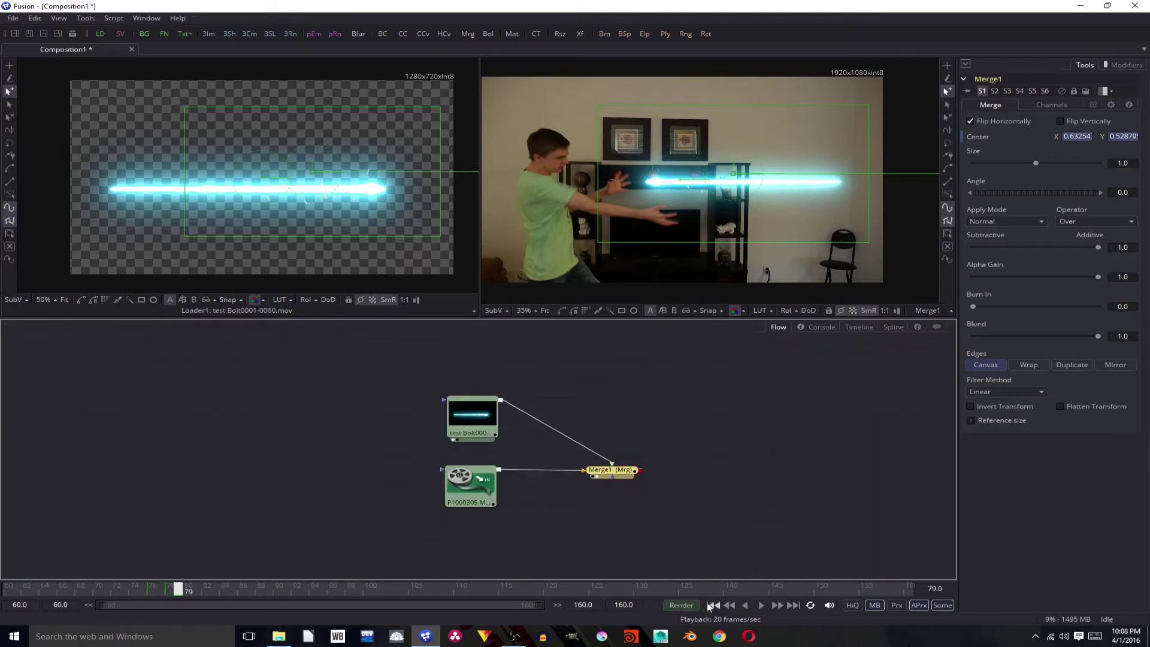
click(761, 605)
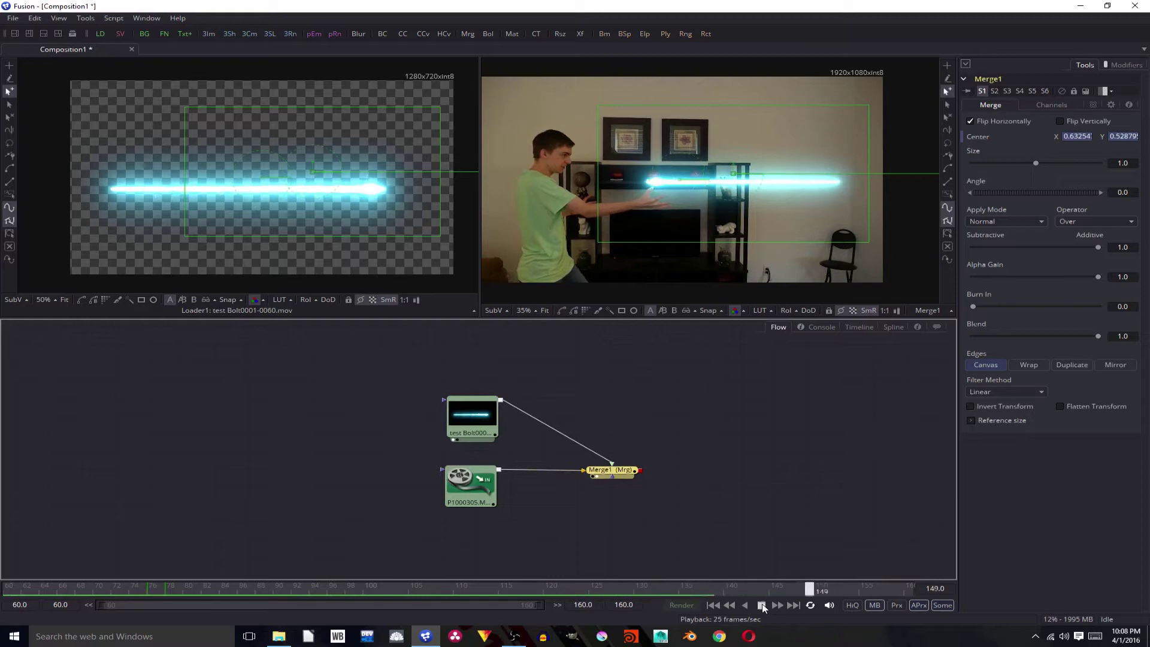
click(761, 606)
Try the second Center keyframe of Merge1 at frame 79 and play the composite from the start
click(857, 327)
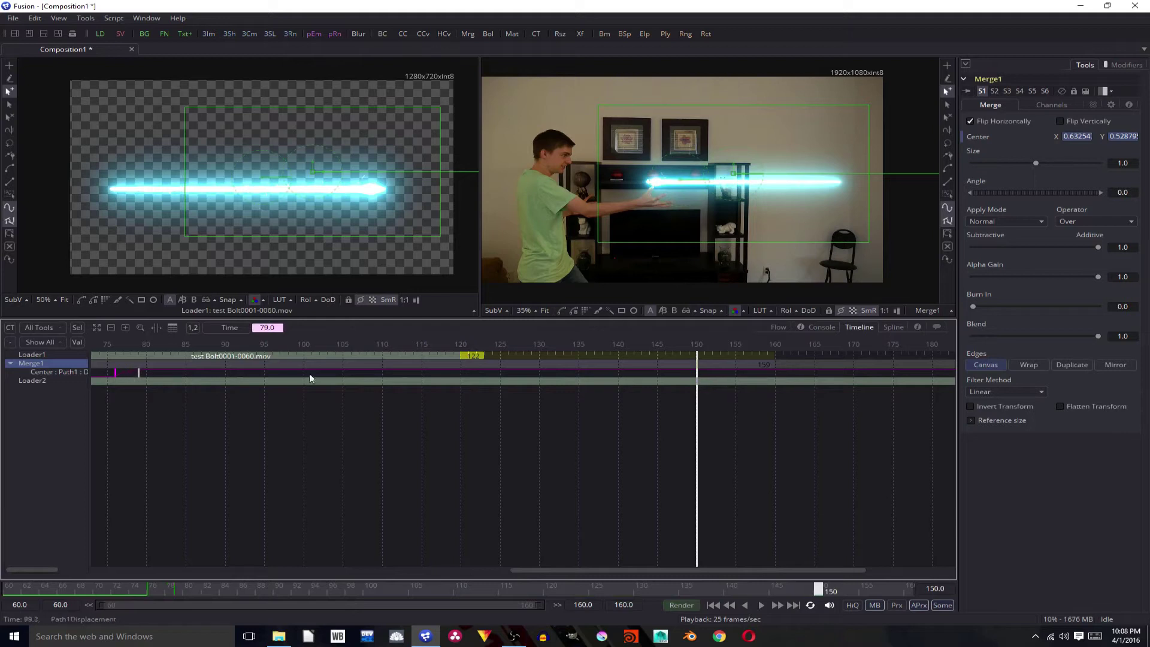
click(778, 328)
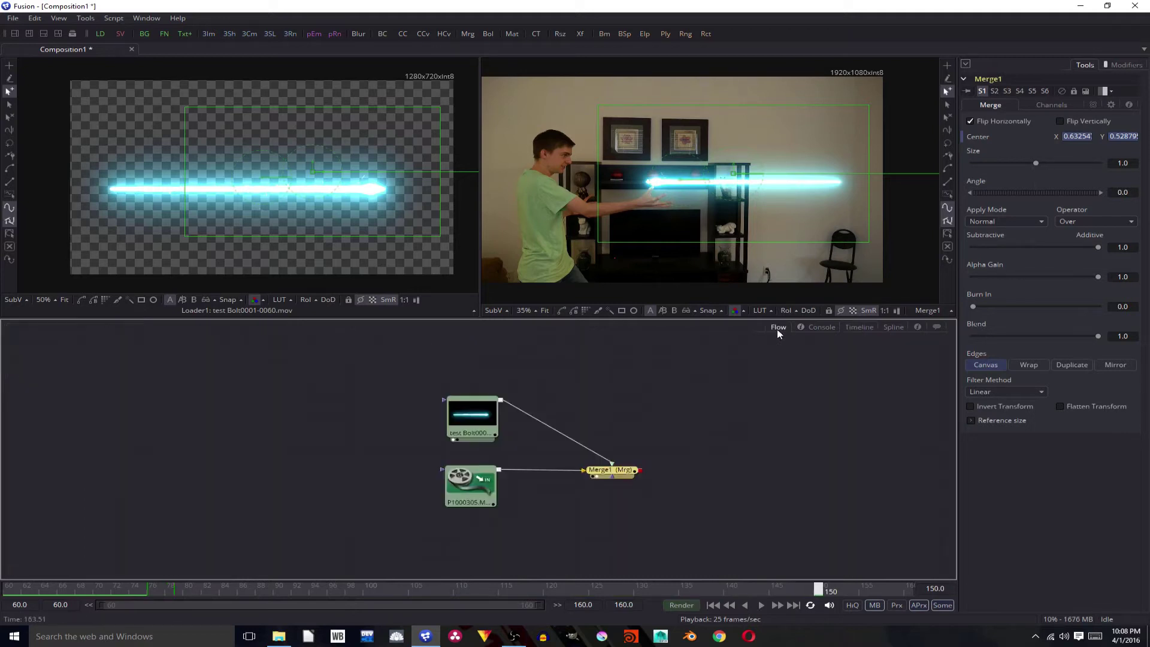
click(712, 605)
click(761, 605)
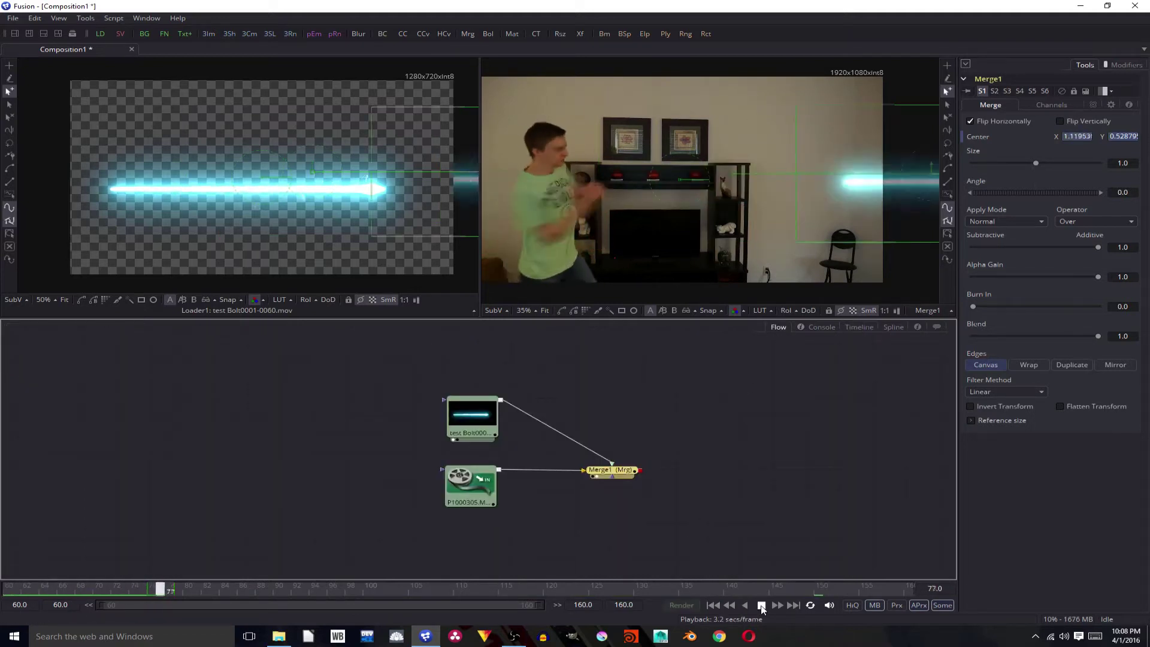
Move Merge1's second Center path keyframe to frame 78 and return to the node flow
click(860, 327)
drag(137, 379, 136, 378)
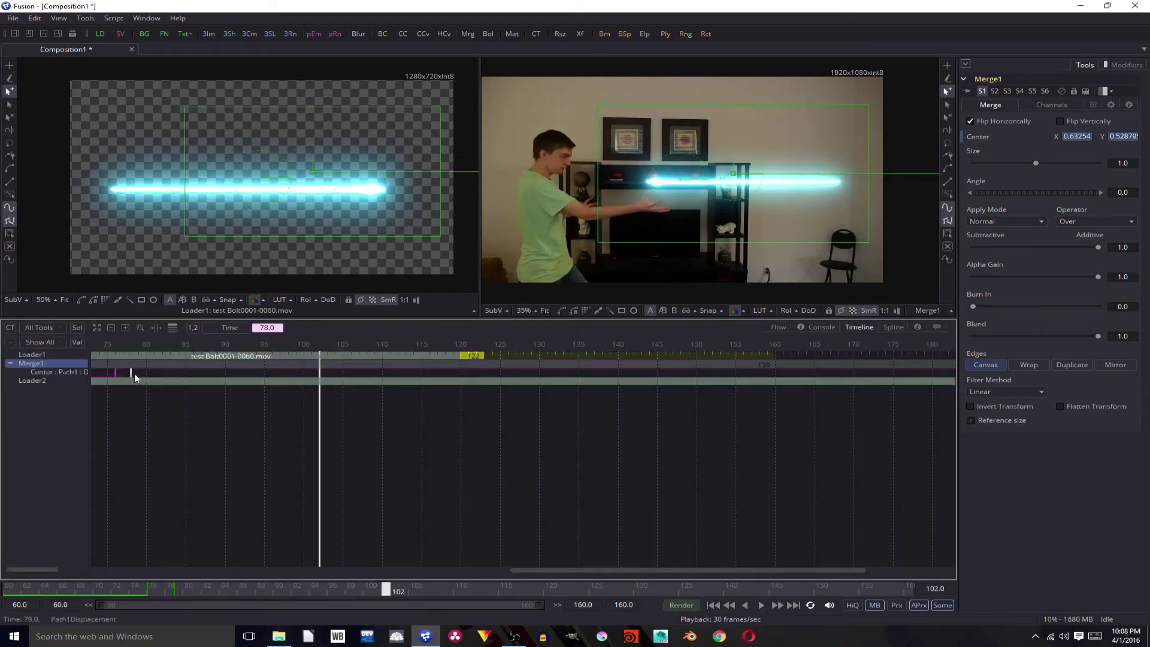
click(780, 327)
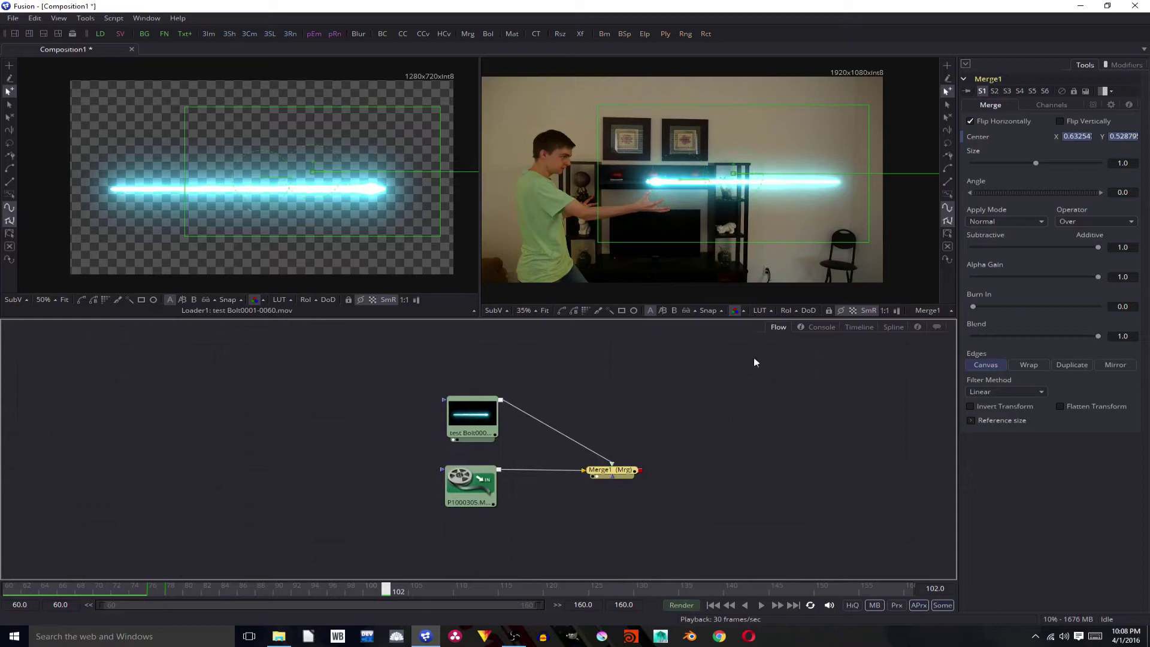
click(853, 330)
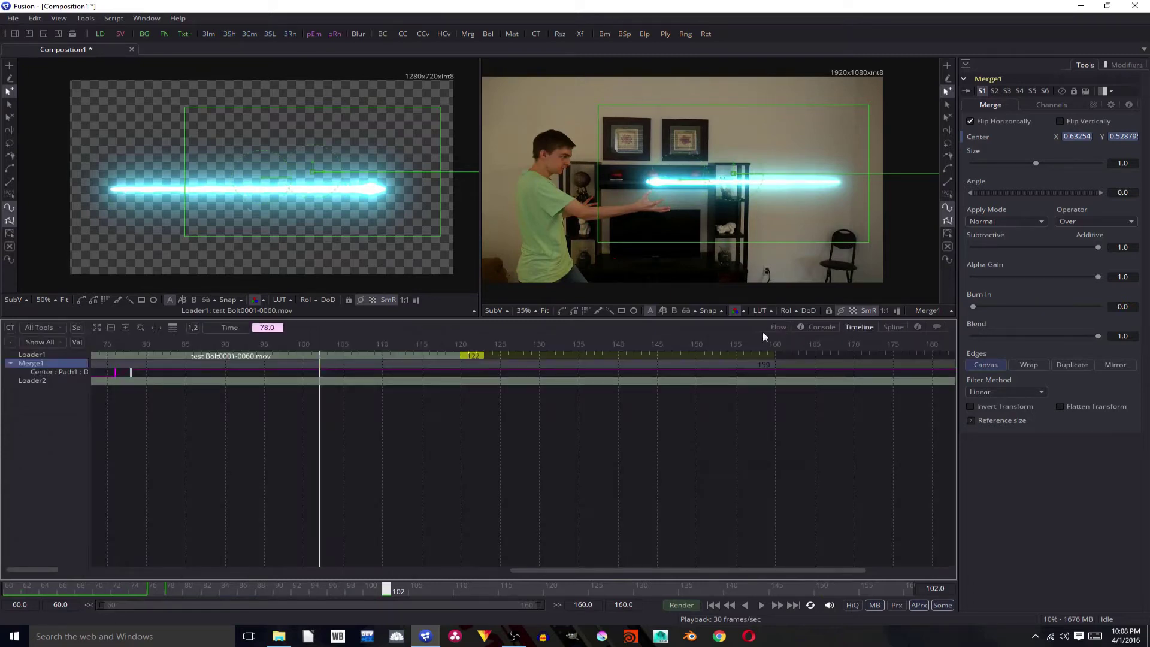
click(776, 328)
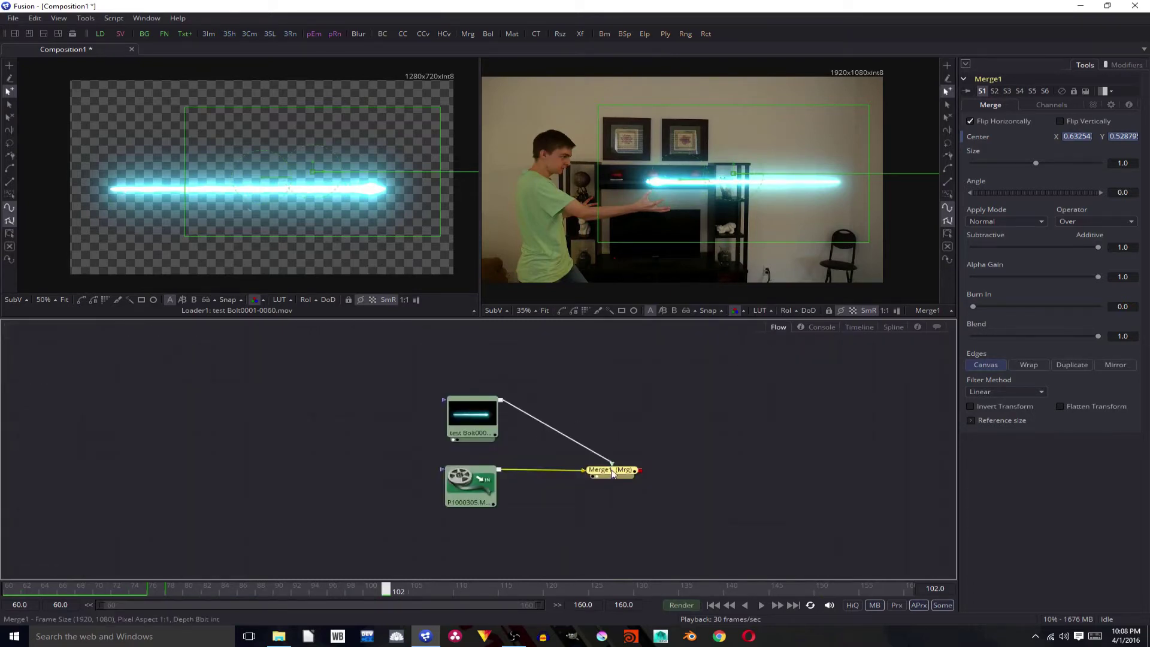
Place the Merge1 node closer to the loaders and play the composite, stopping at frame 115
drag(611, 470, 584, 467)
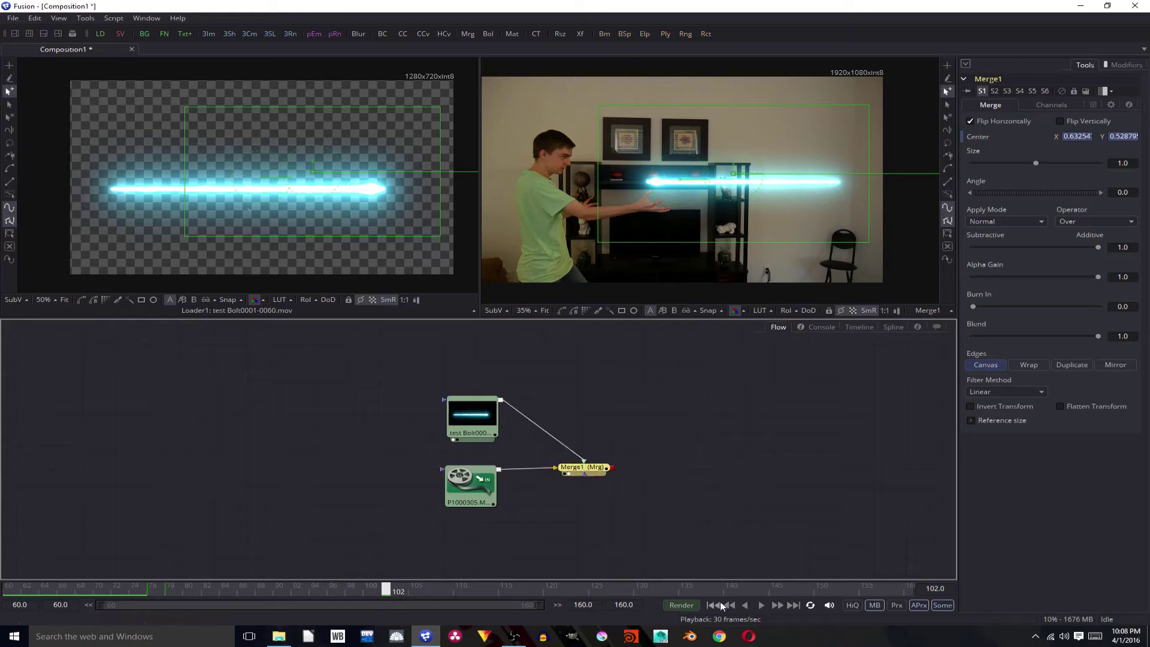
click(761, 606)
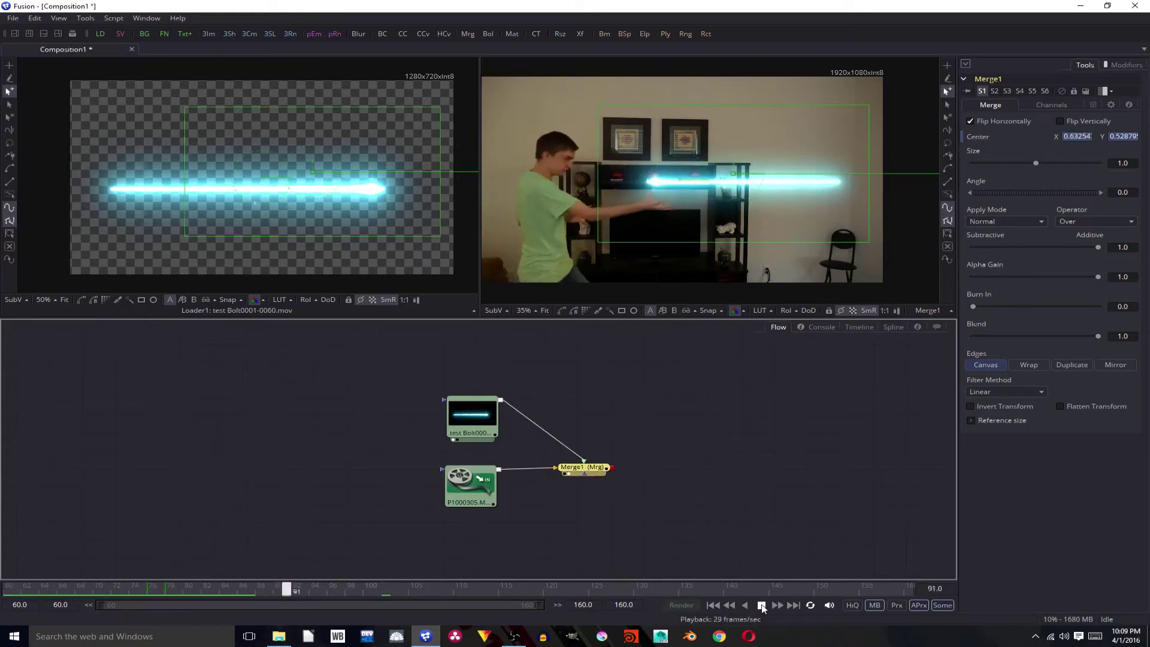
click(761, 605)
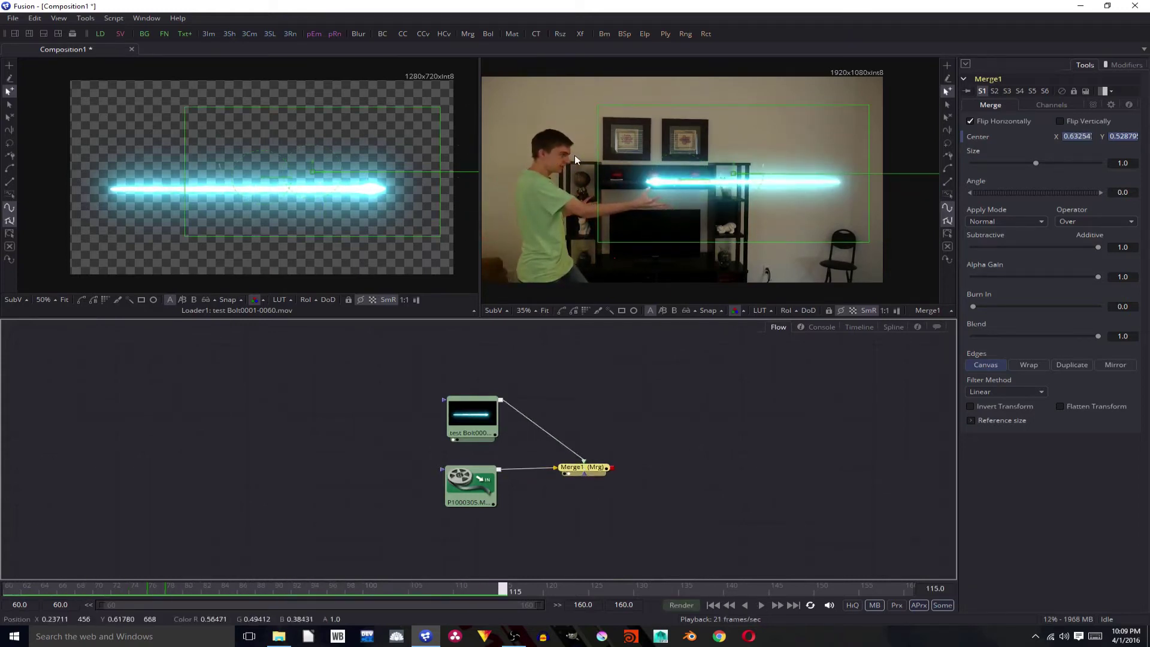
Inspect the actor's face and arm in the composite and add a Color Corrector after Merge1
scroll(573, 156, up, 8)
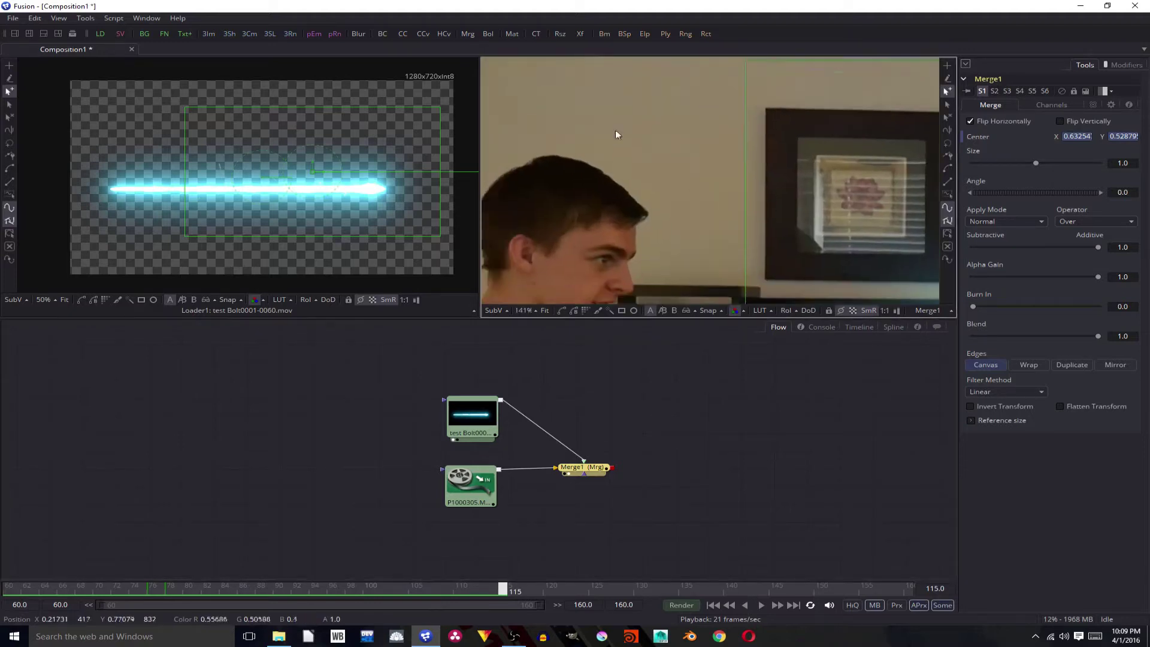
scroll(616, 130, down, 7)
scroll(674, 146, up, 5)
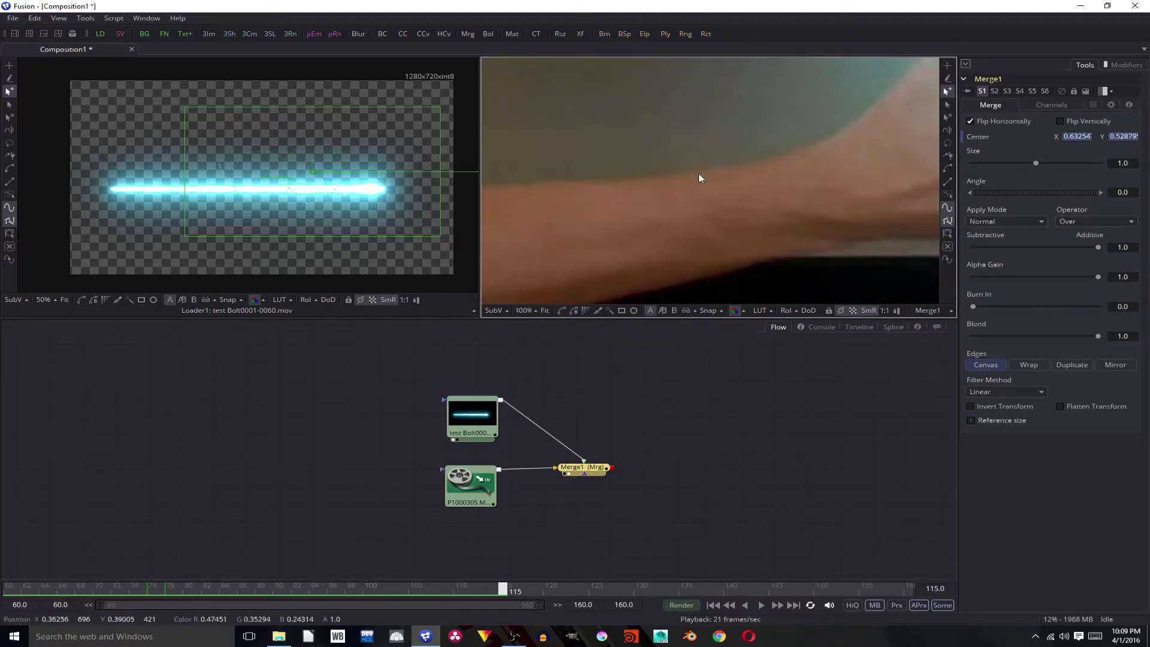
scroll(698, 173, down, 6)
scroll(698, 174, up, 2)
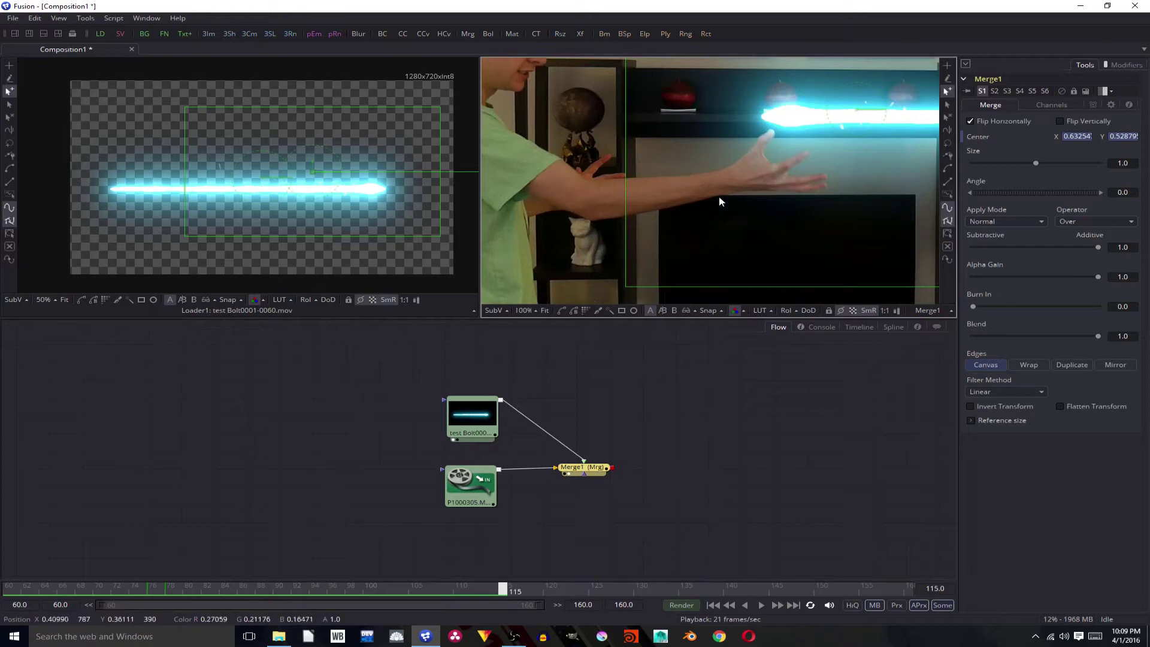
scroll(719, 196, down, 4)
key(ctrl+space)
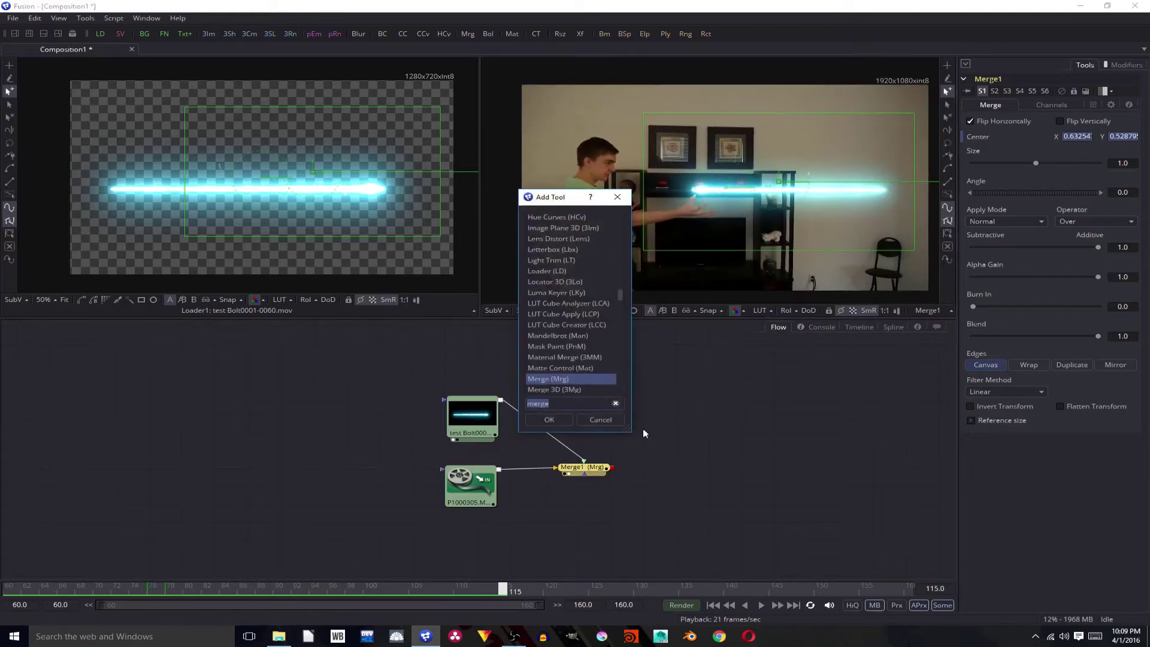
text(cc)
key(Return)
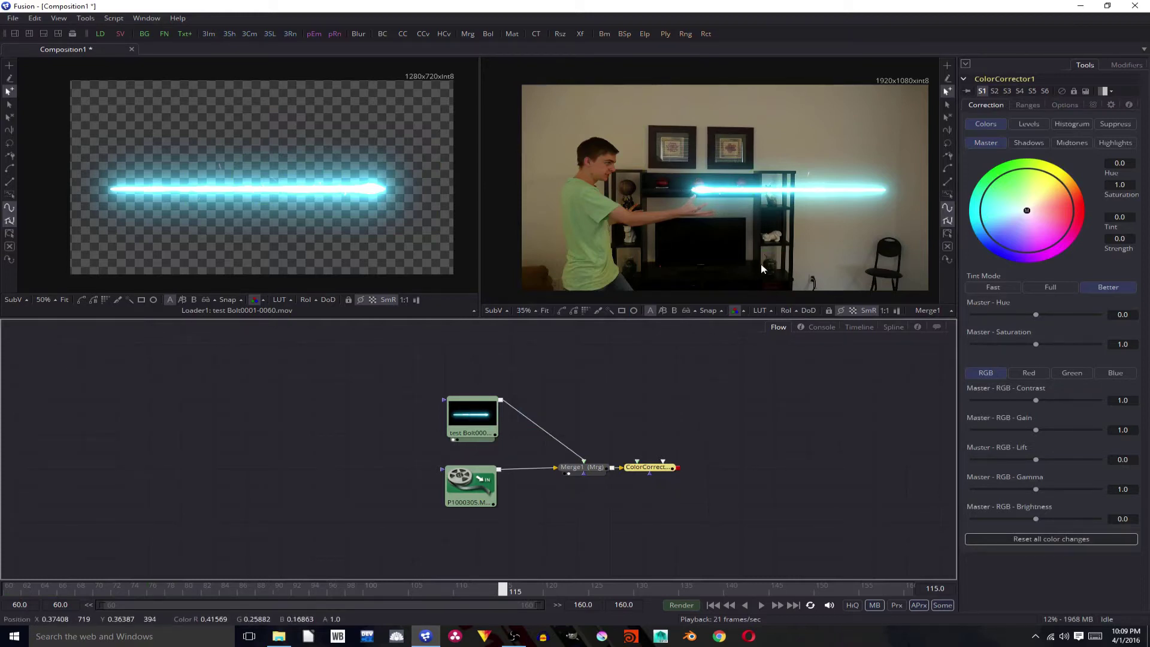
Tint the Color Corrector's master toward cyan with a strength of 0.5328 and show its result in the second viewer
click(1025, 212)
drag(1025, 211, 999, 215)
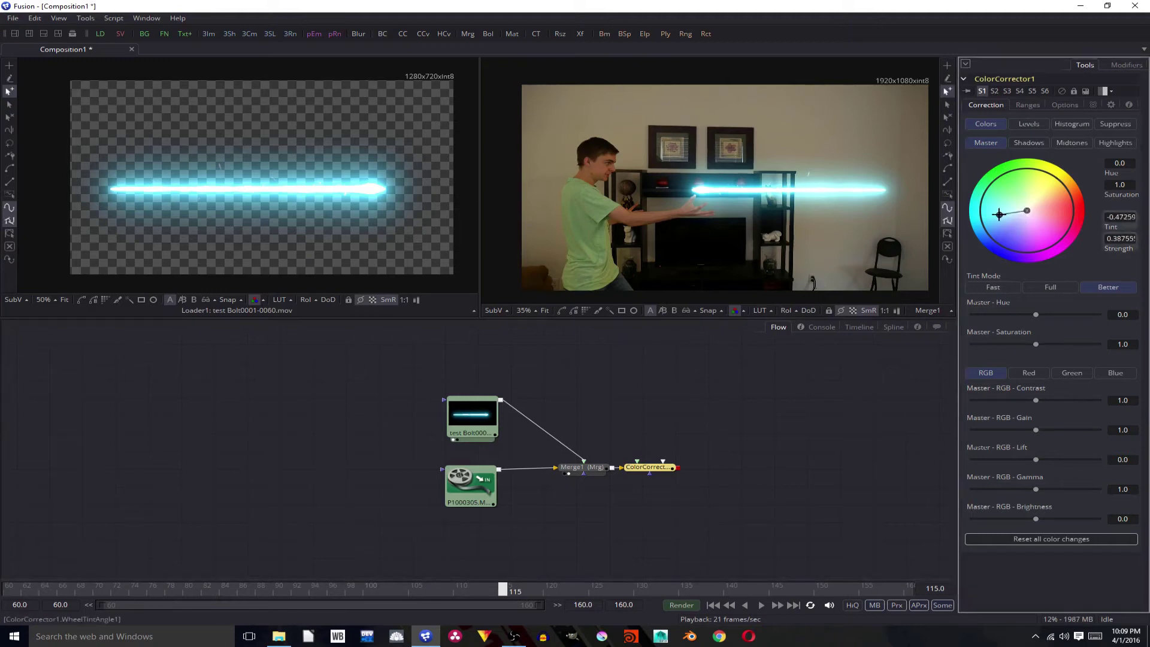
click(634, 474)
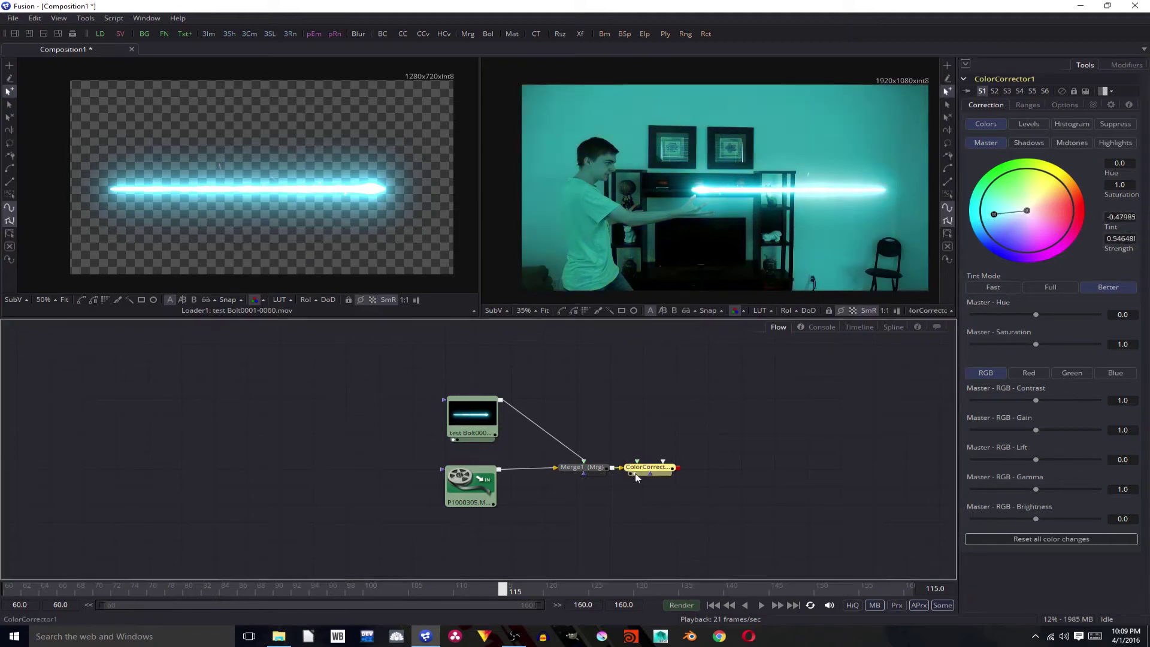
drag(994, 216, 996, 214)
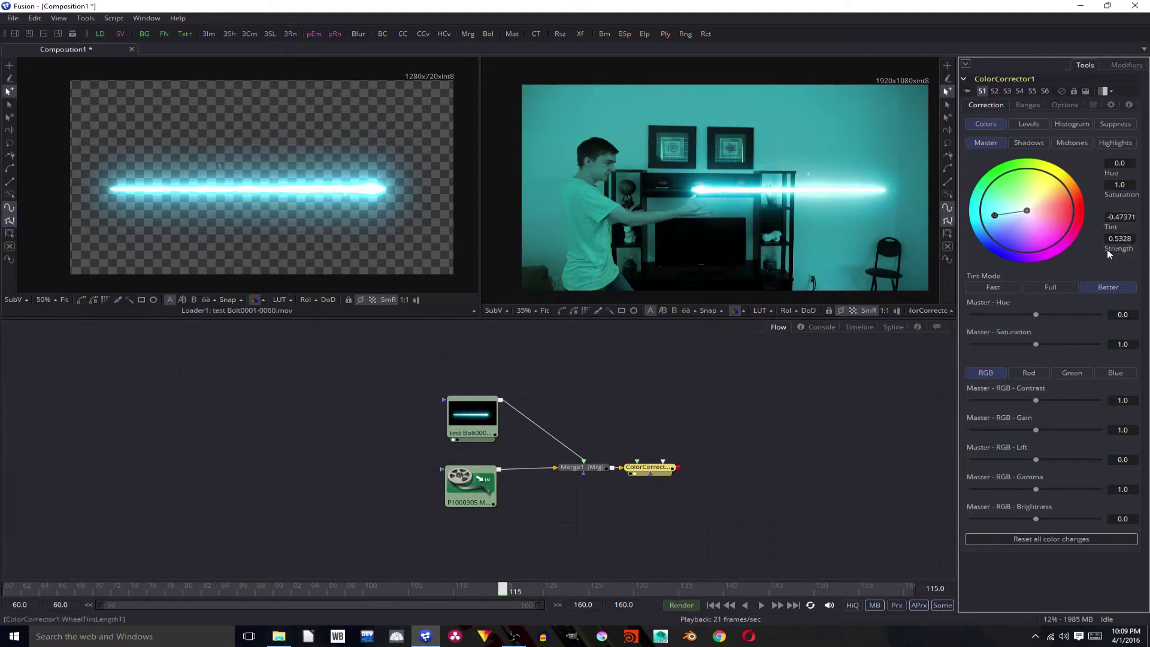
Add a Polygon mask to the Color Corrector and place its node above it in the flow
key(ctrl+space)
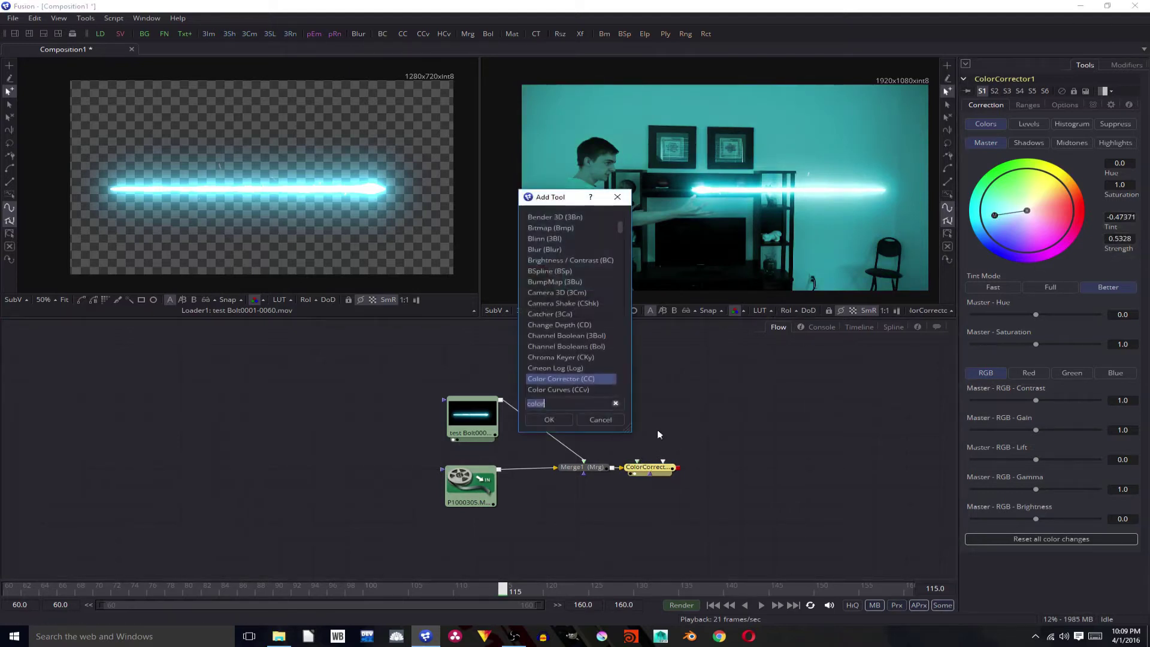
text(poly)
key(Return)
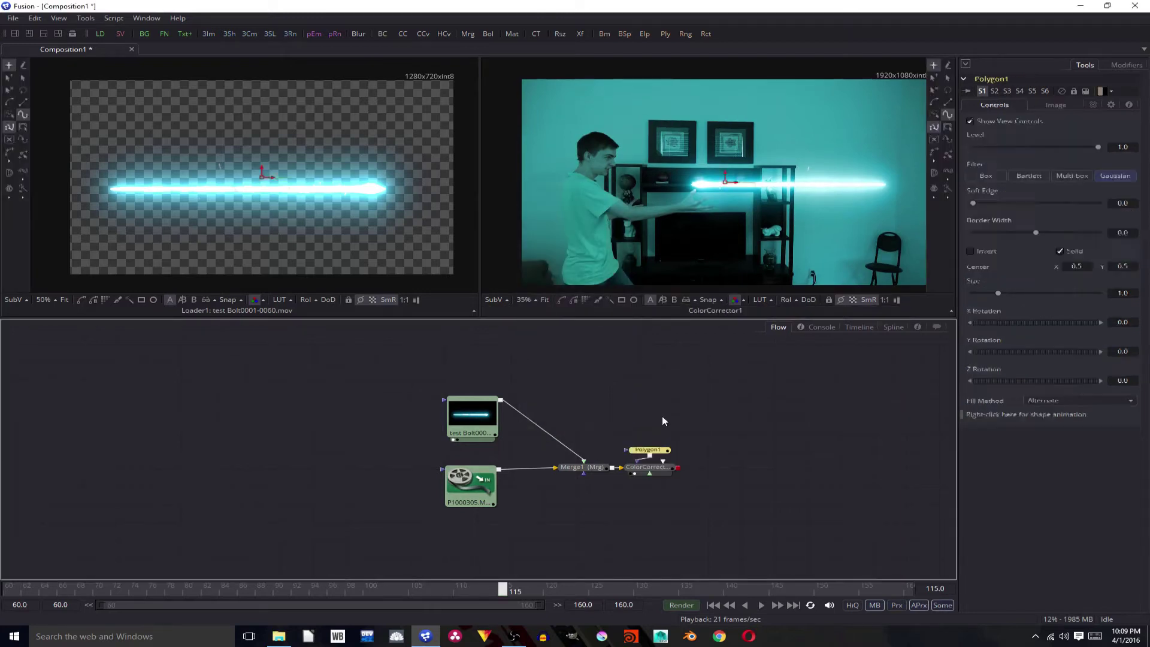
drag(649, 450, 635, 423)
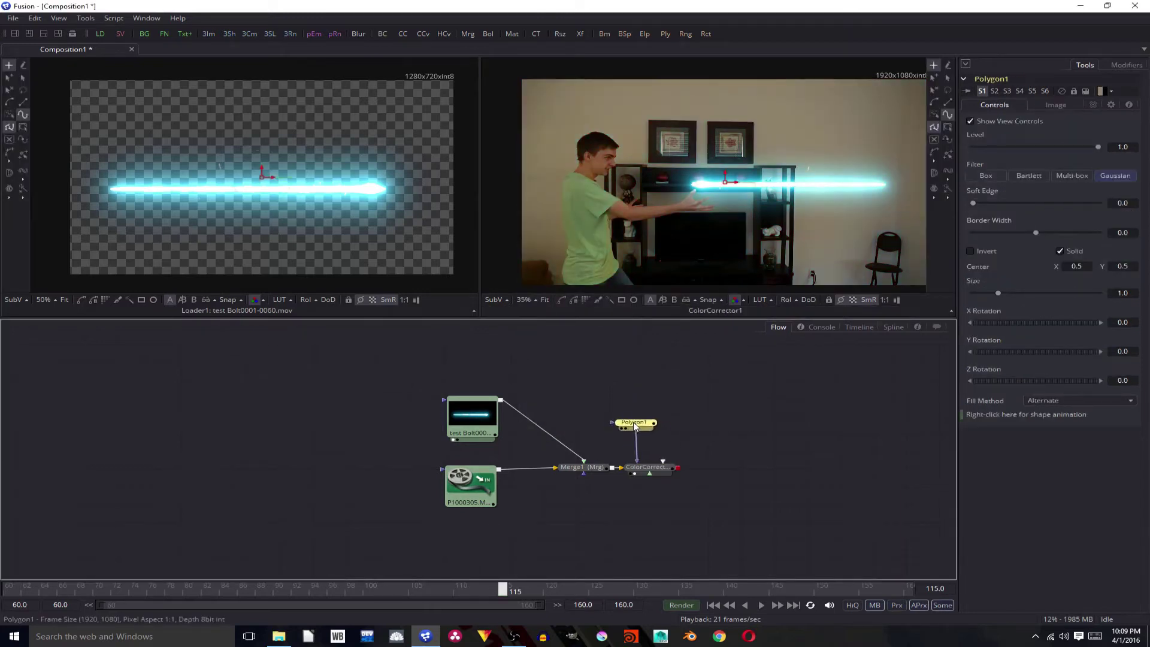
Add a Tracker tool to the P1000305.MP4 footage loader
click(441, 477)
click(477, 477)
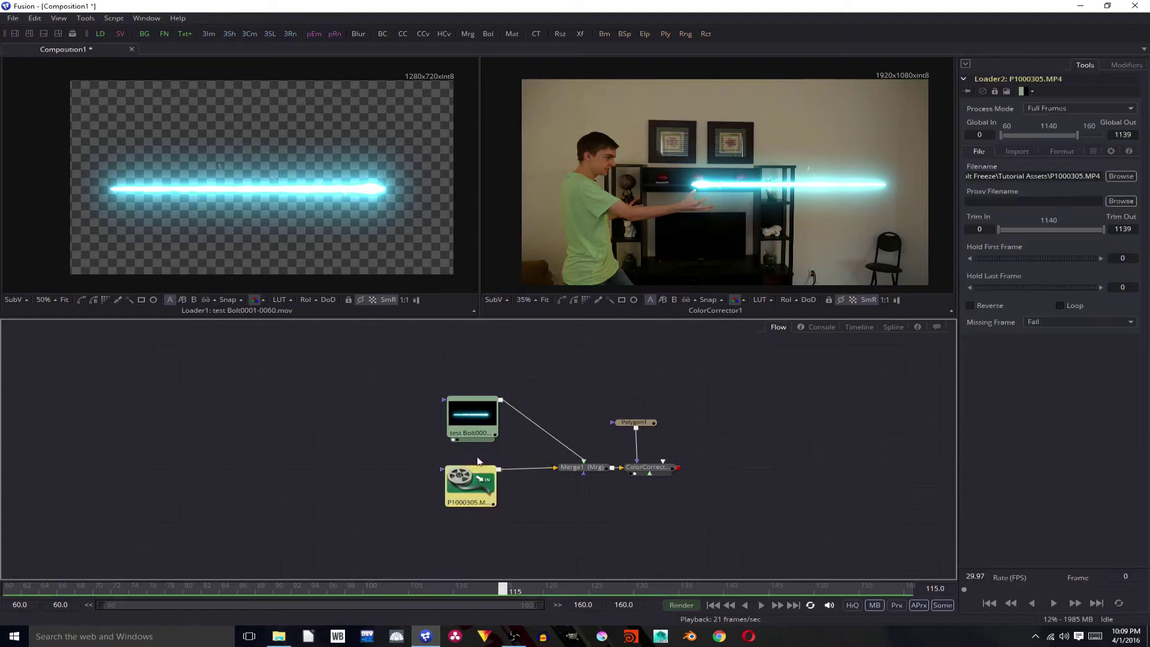
key(ctrl+space)
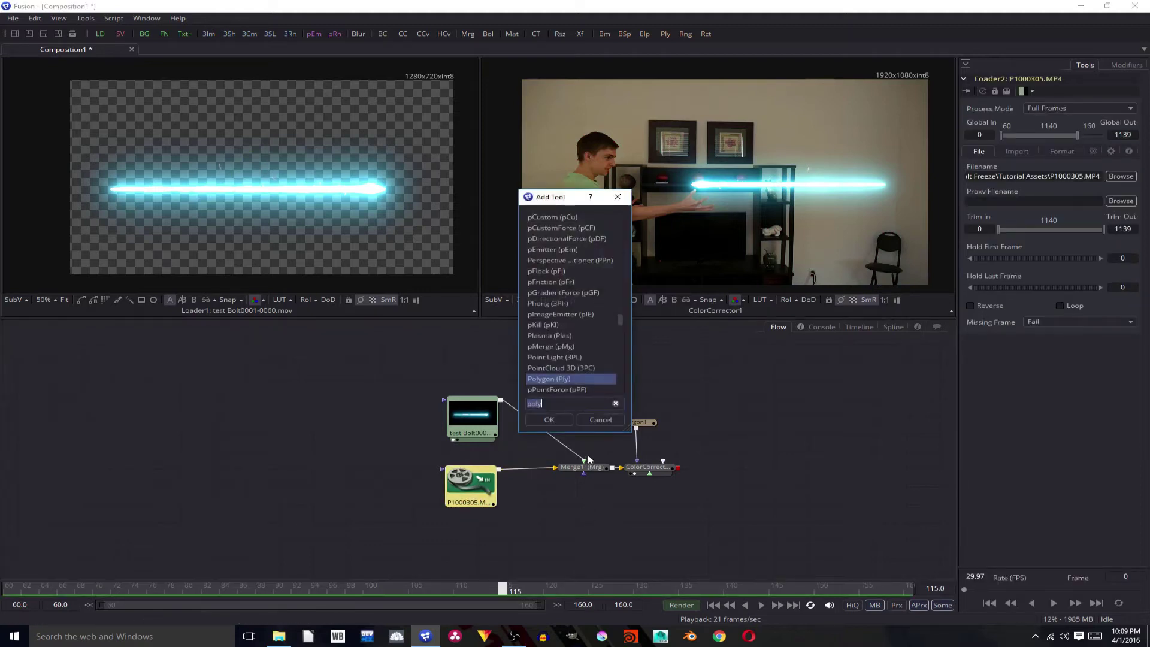
text(tracke)
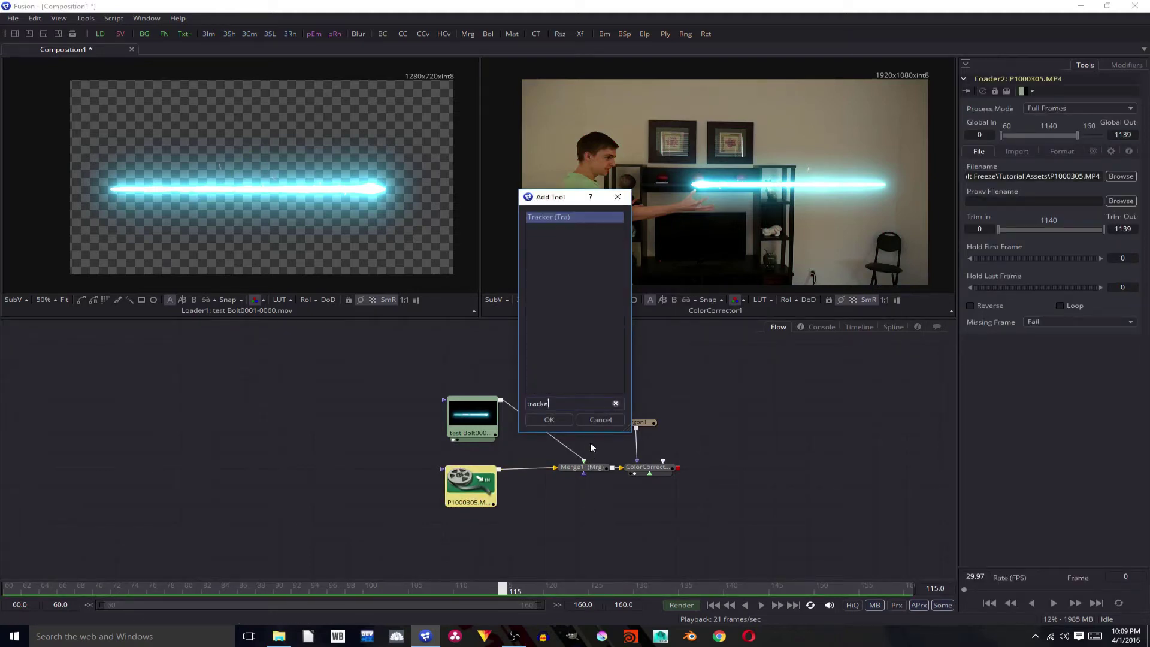
key(Return)
Reconnect the footage loader directly to Merge1 and feed Tracker1 from that loader as a separate branch below
mouse_move(513, 468)
mouse_down()
mouse_move(516, 518)
mouse_move(535, 464)
mouse_up()
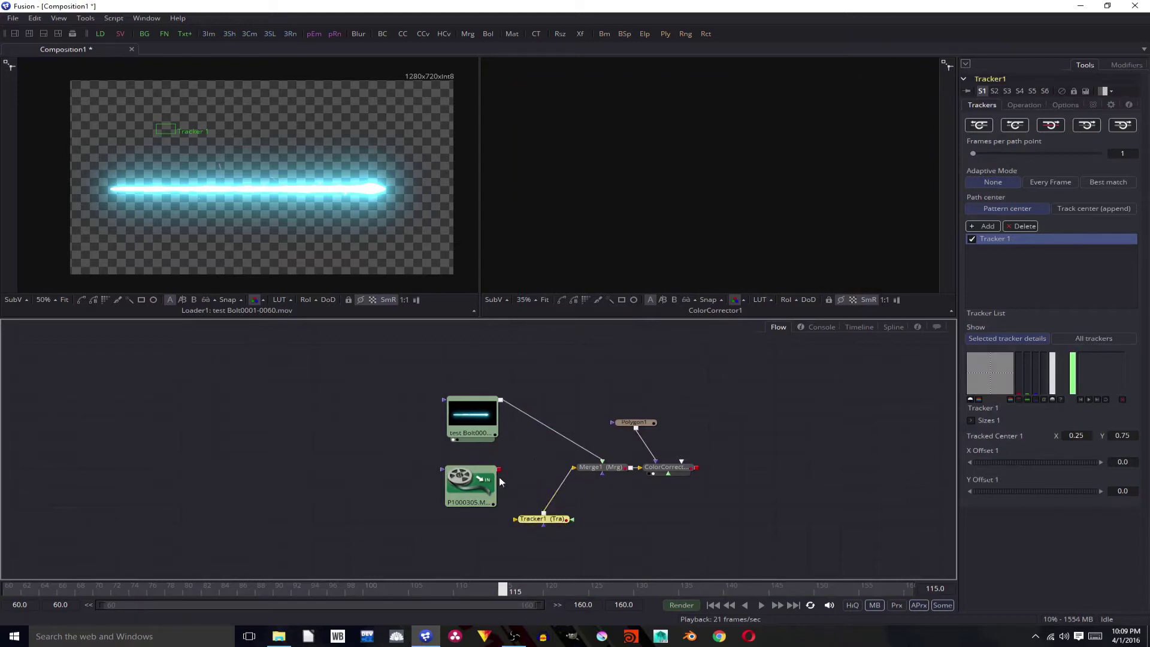
click(572, 468)
drag(602, 461, 501, 470)
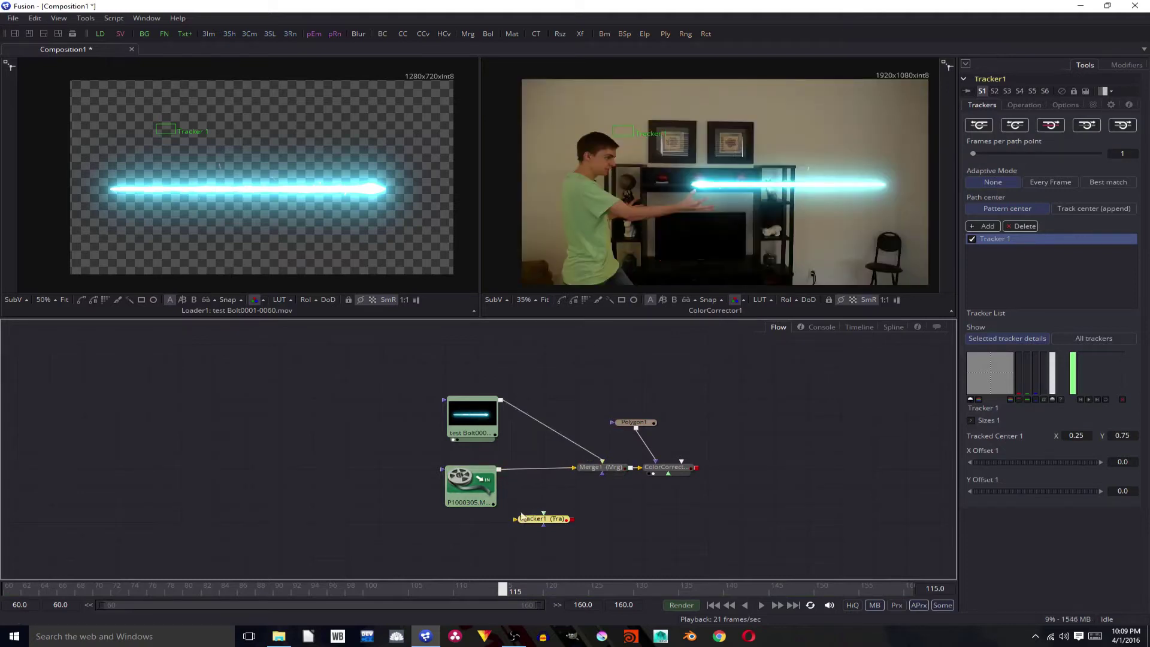
drag(517, 522, 499, 471)
Place Tracker 1's pattern box over the actor's ear at frame 115
scroll(678, 174, up, 4)
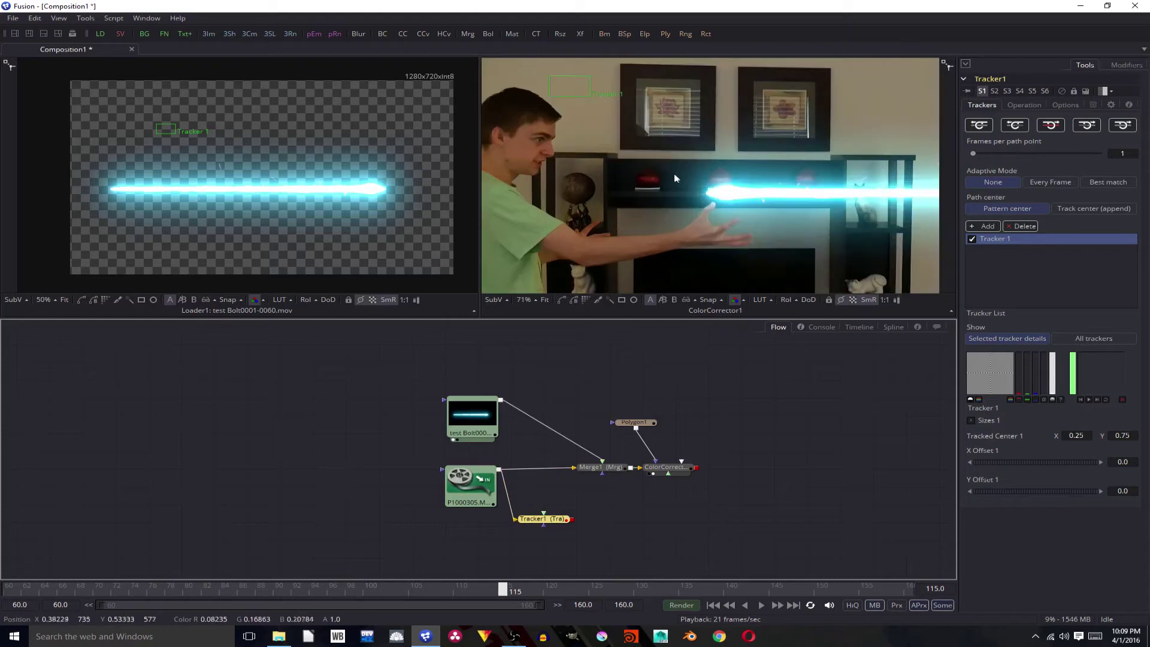
scroll(747, 191, up, 2)
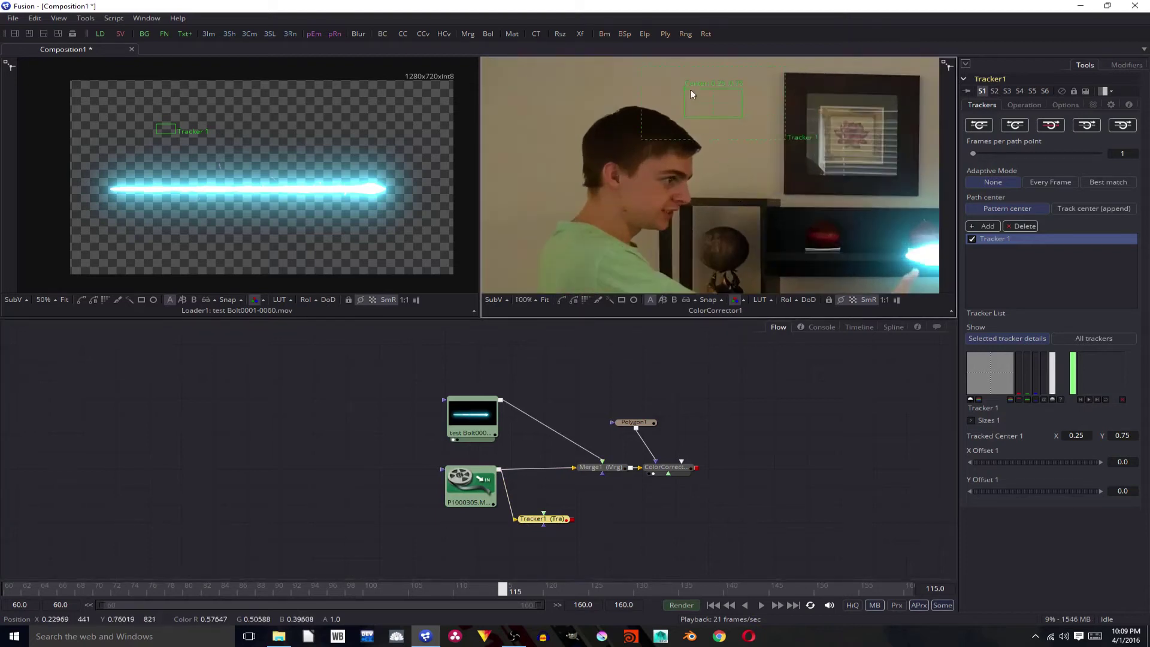
drag(684, 88, 587, 164)
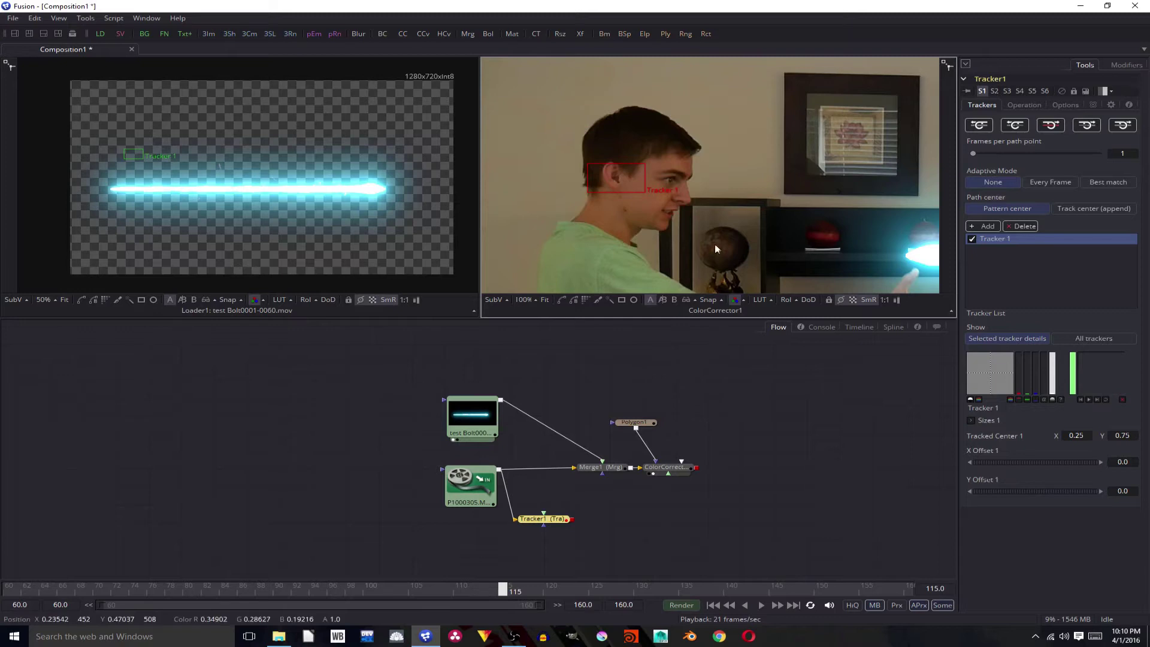
scroll(716, 249, down, 5)
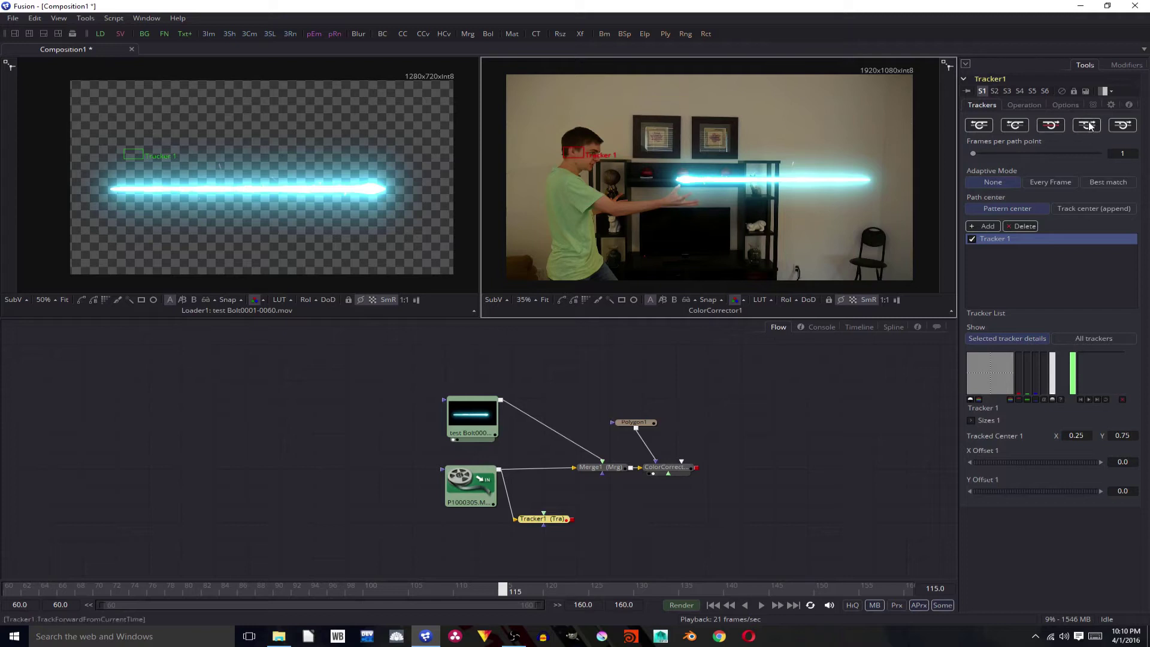
Reposition the tracker pattern over the actor's ear at frame 76 and track forward to frame 160
drag(503, 592, 155, 605)
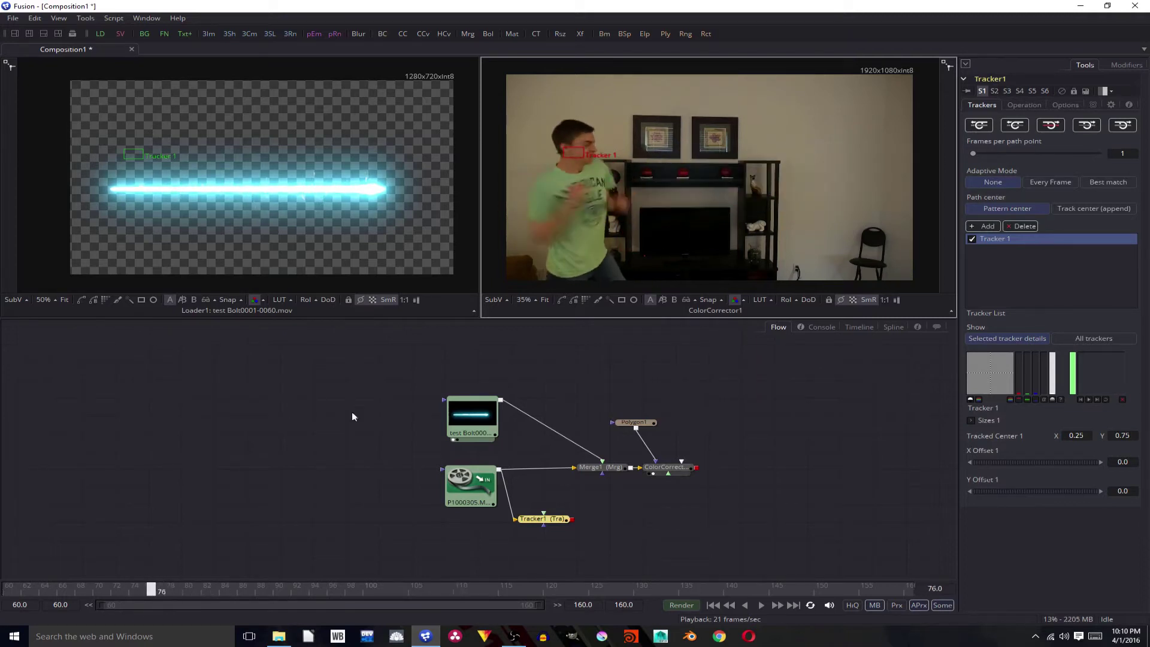
scroll(566, 208, down, 3)
scroll(569, 205, up, 6)
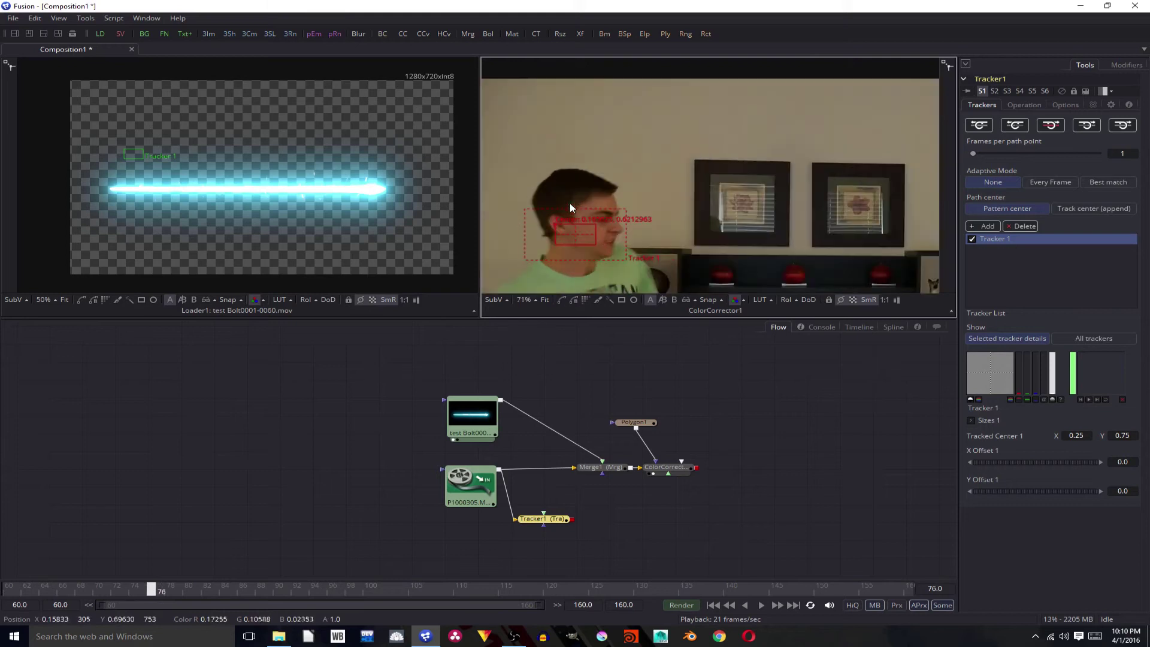
drag(600, 173, 569, 158)
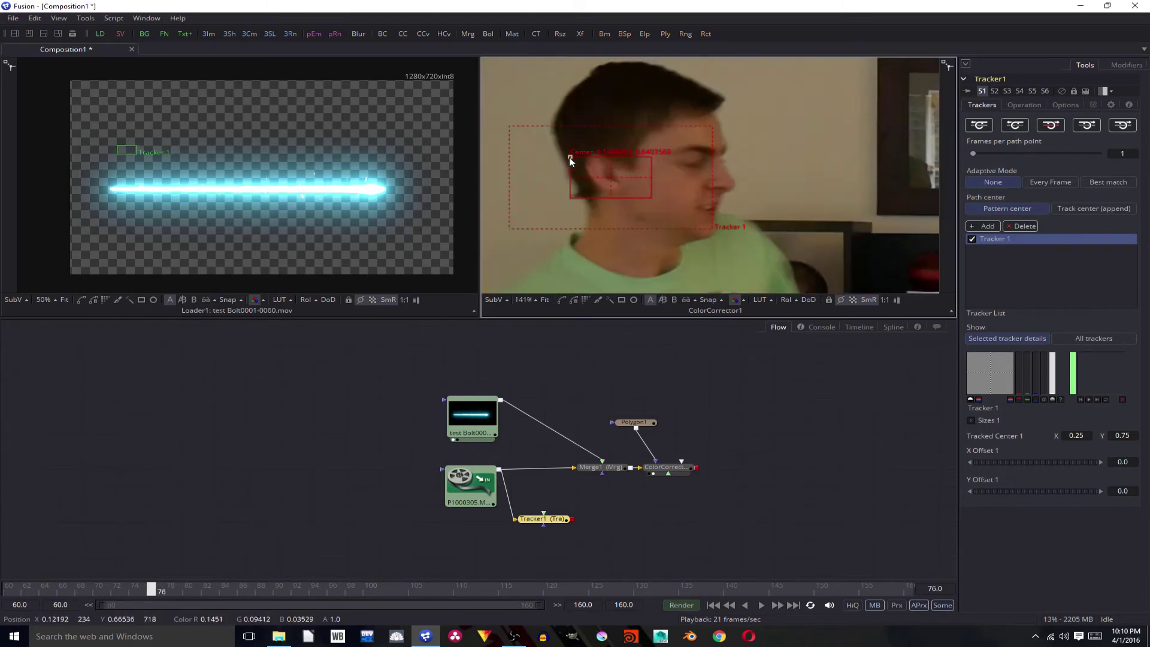
click(1087, 125)
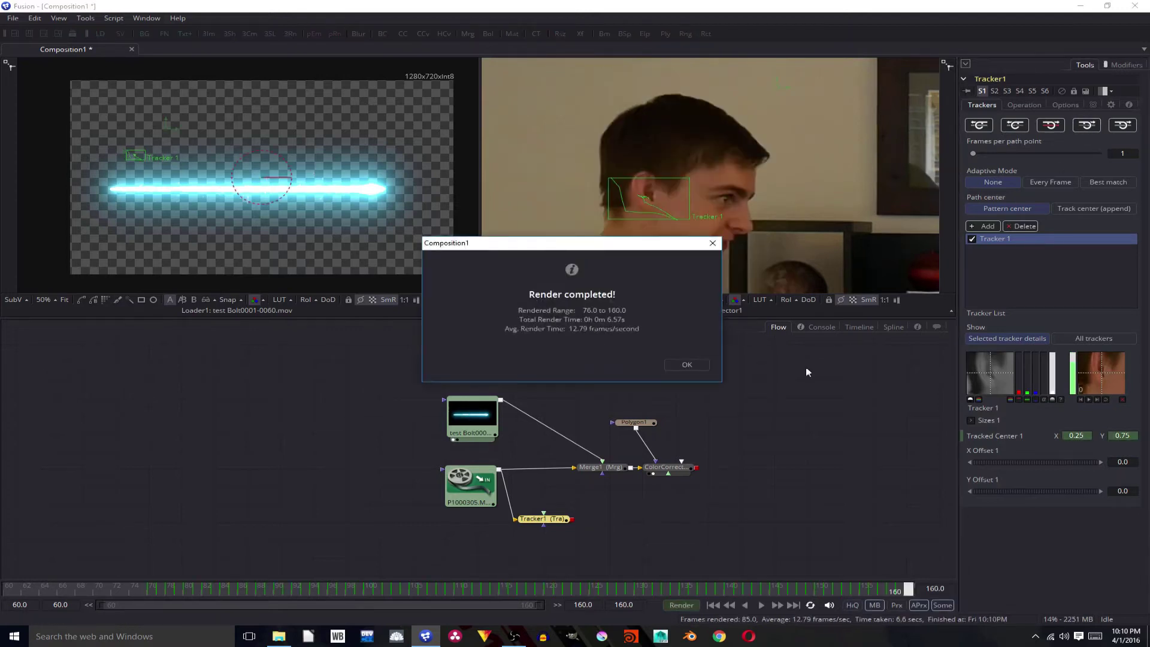
click(687, 365)
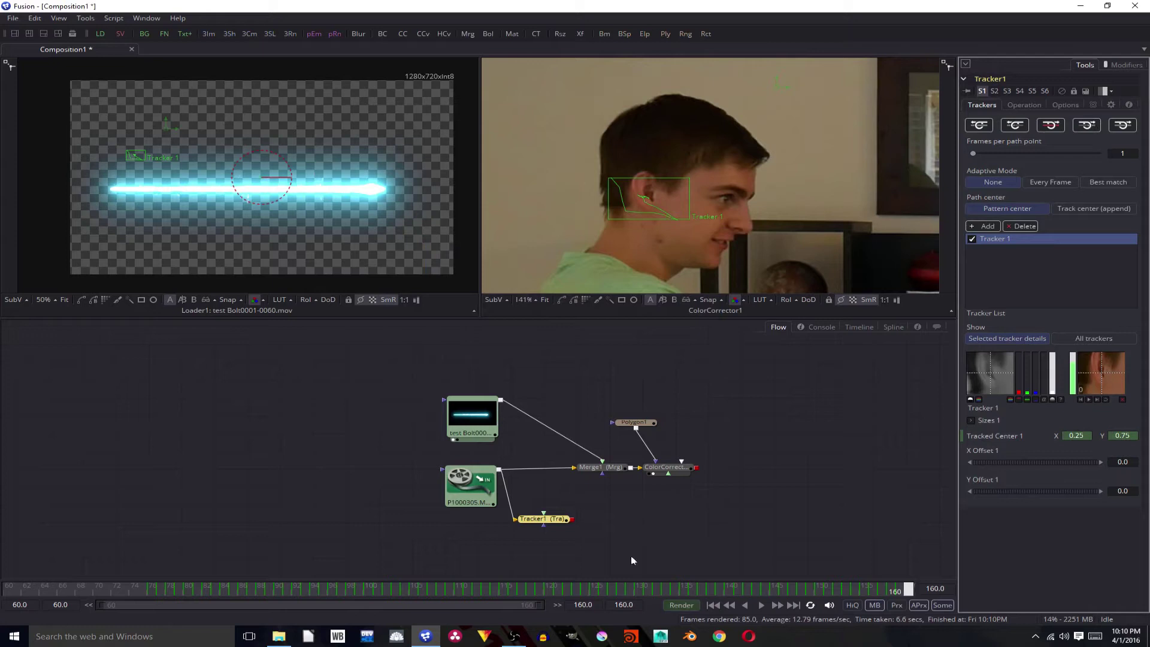
Play the composite from frame 60 to check the ear track, stopping at frame 135
click(713, 605)
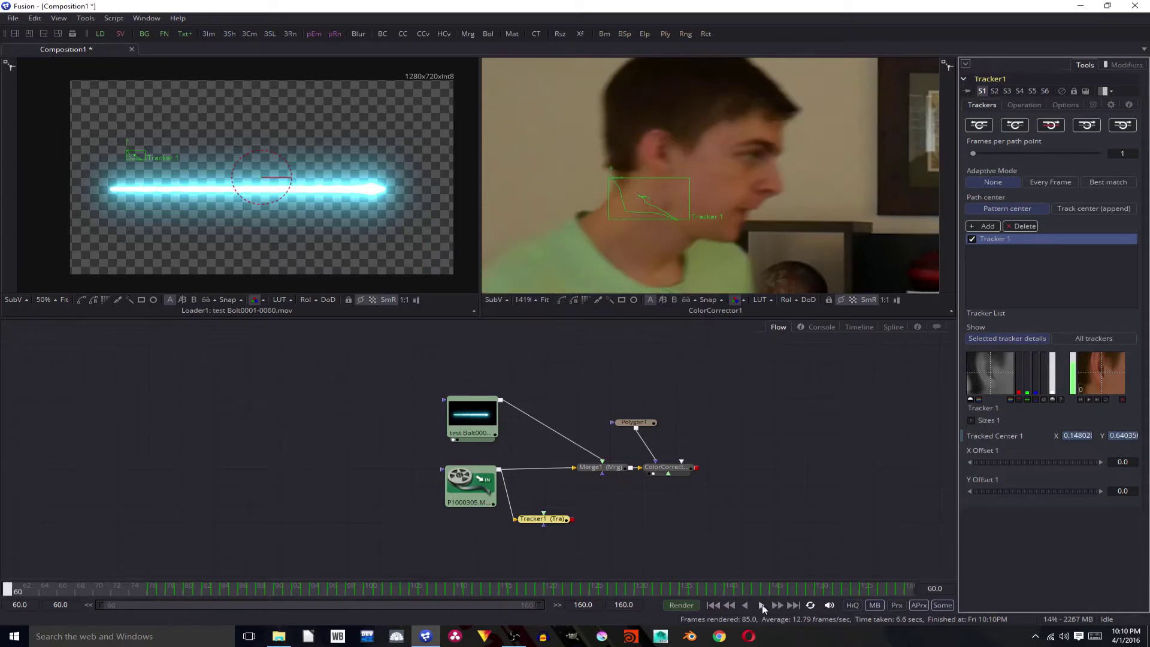
click(762, 605)
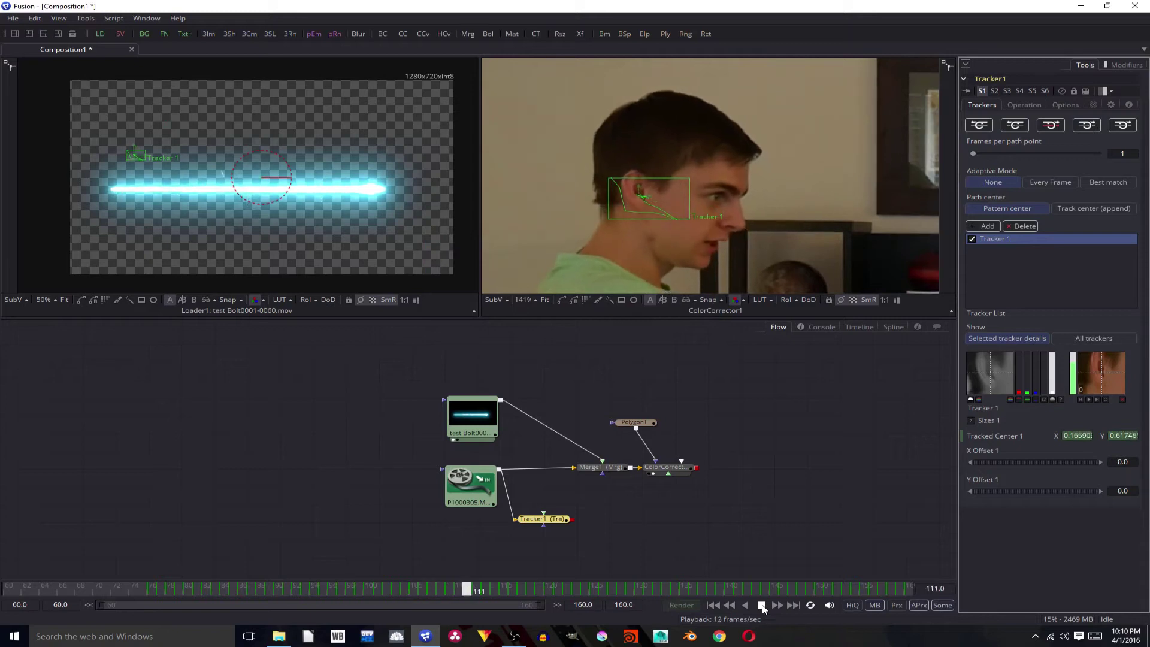
click(762, 605)
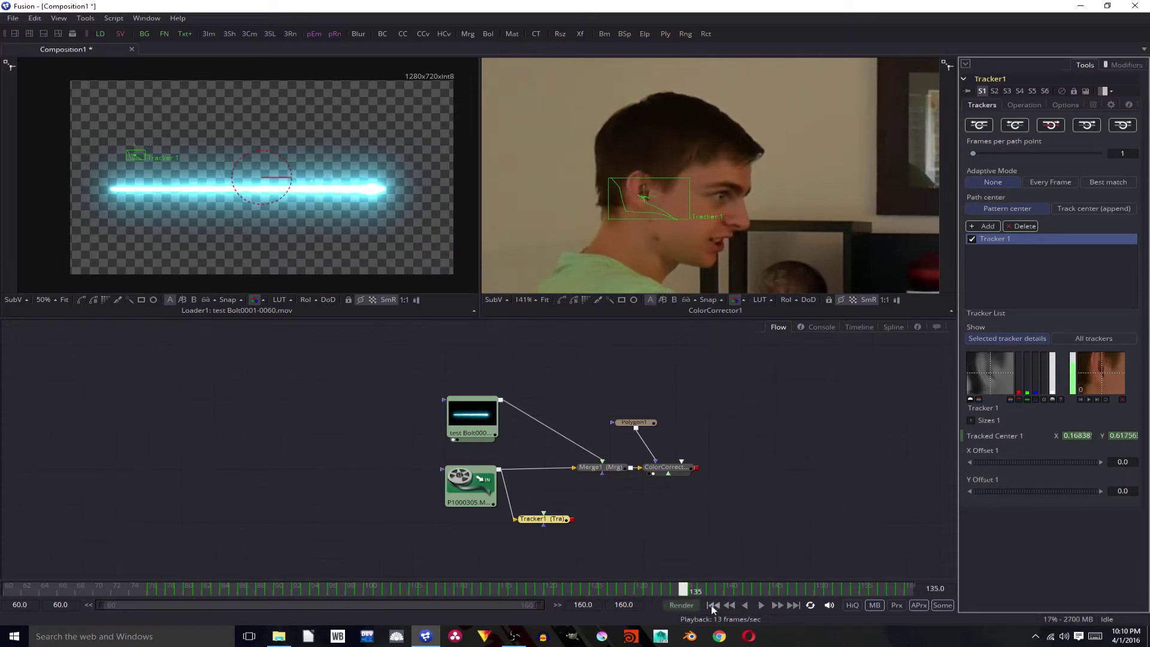
Realign the tracker pattern on the ear at frame 76, track in reverse to frame 60, and play through to frame 100
click(713, 605)
click(143, 592)
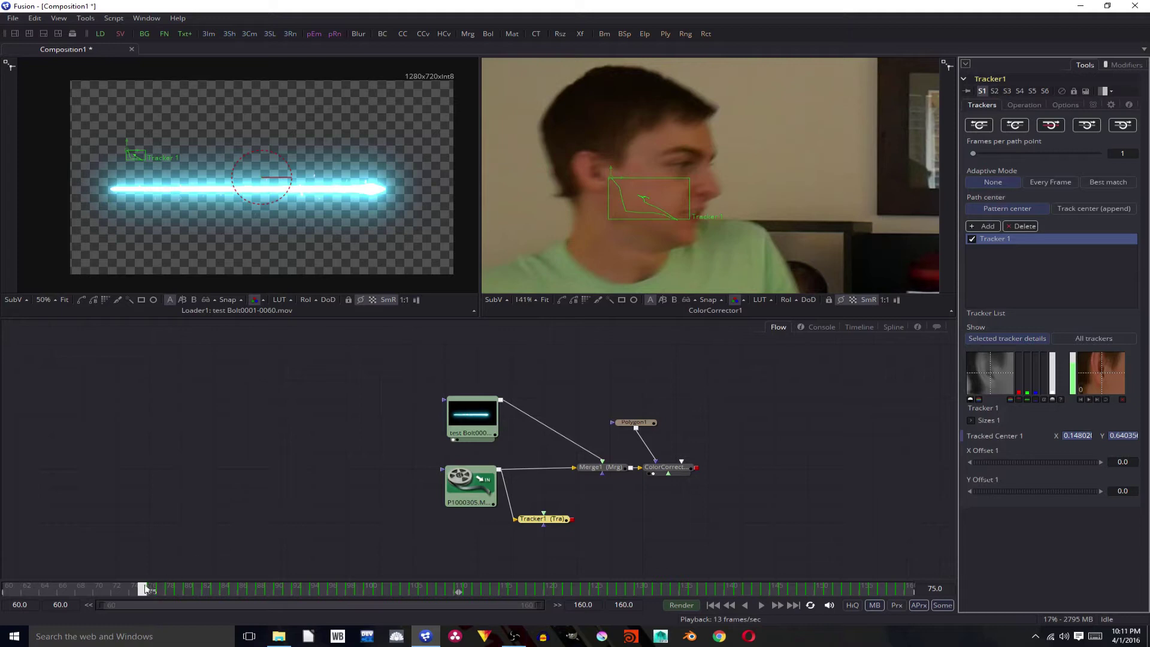
mouse_move(153, 591)
mouse_down()
mouse_move(206, 590)
mouse_move(149, 591)
mouse_move(149, 574)
mouse_up()
key(Right)
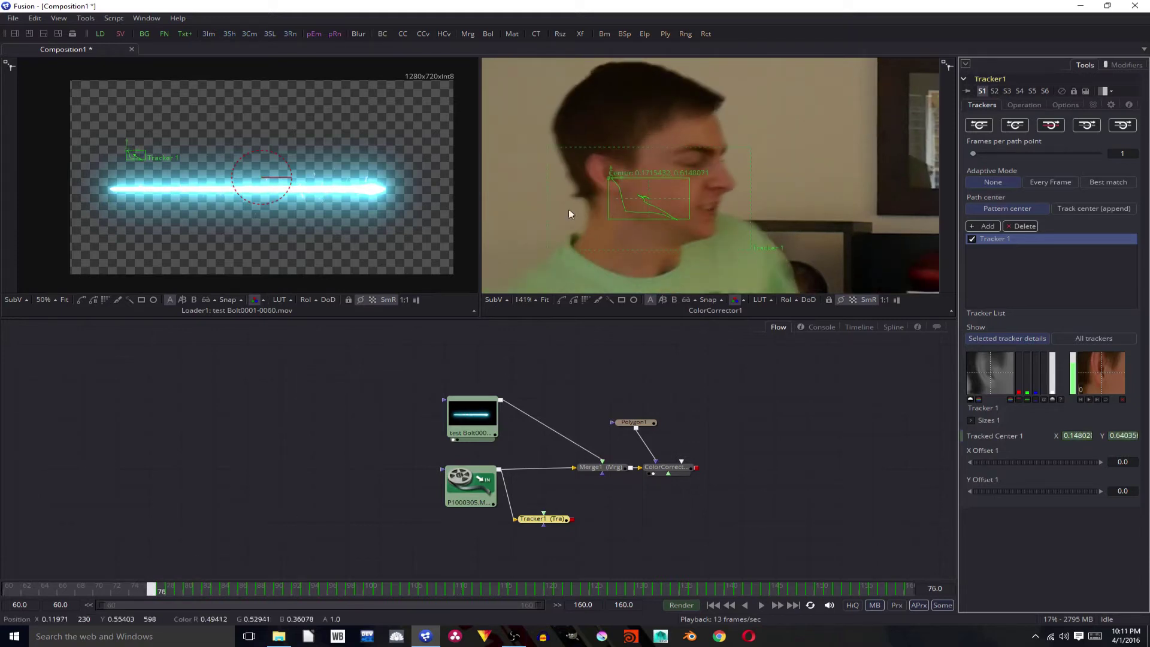
drag(606, 177, 569, 157)
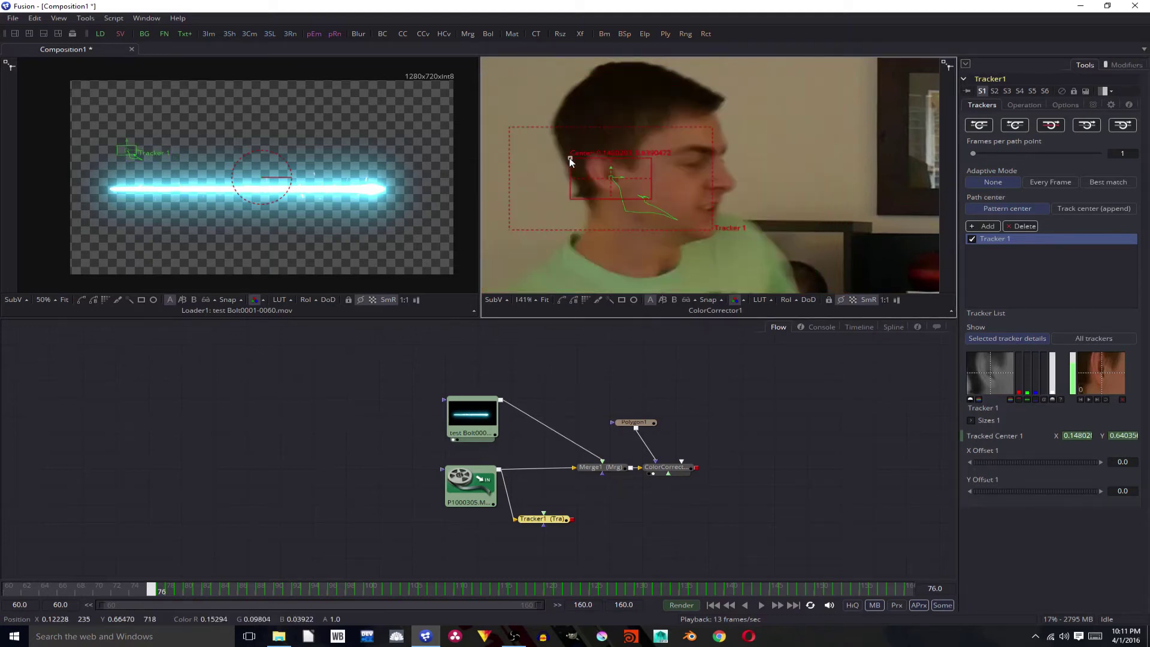
click(1019, 126)
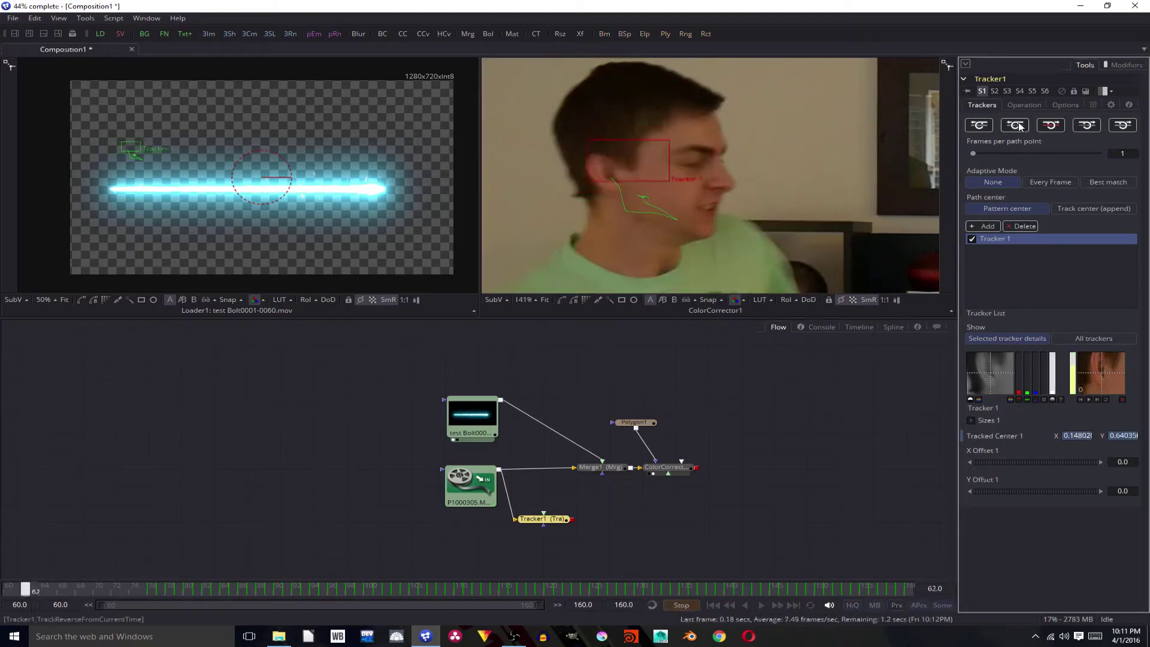
click(687, 367)
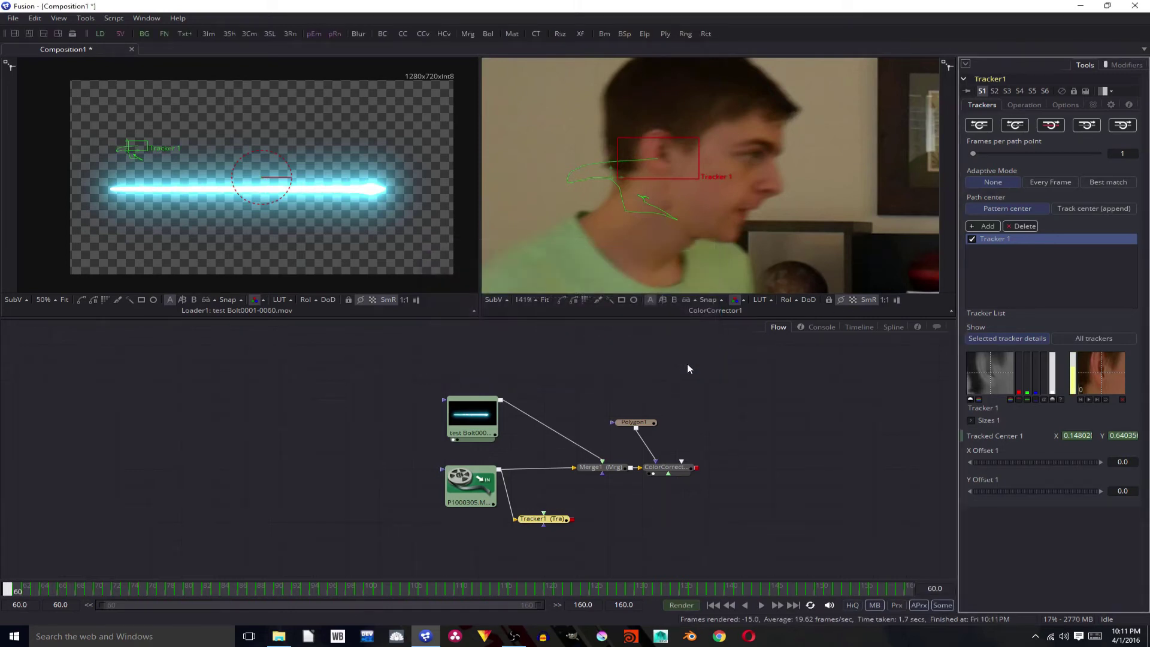
click(761, 605)
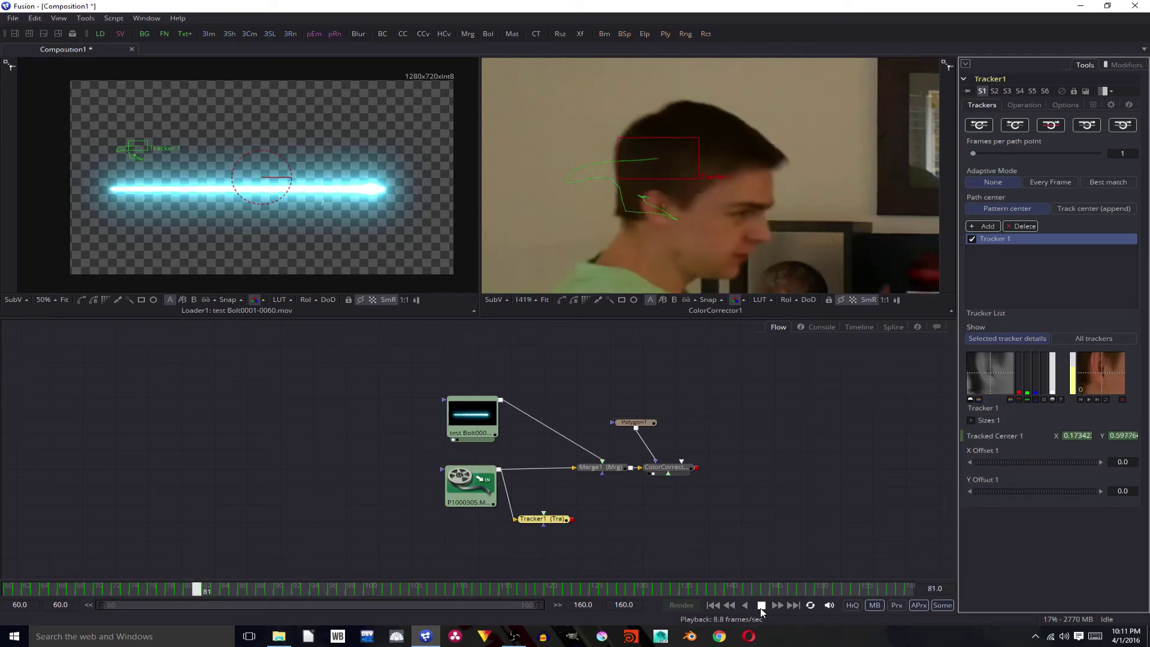
click(762, 606)
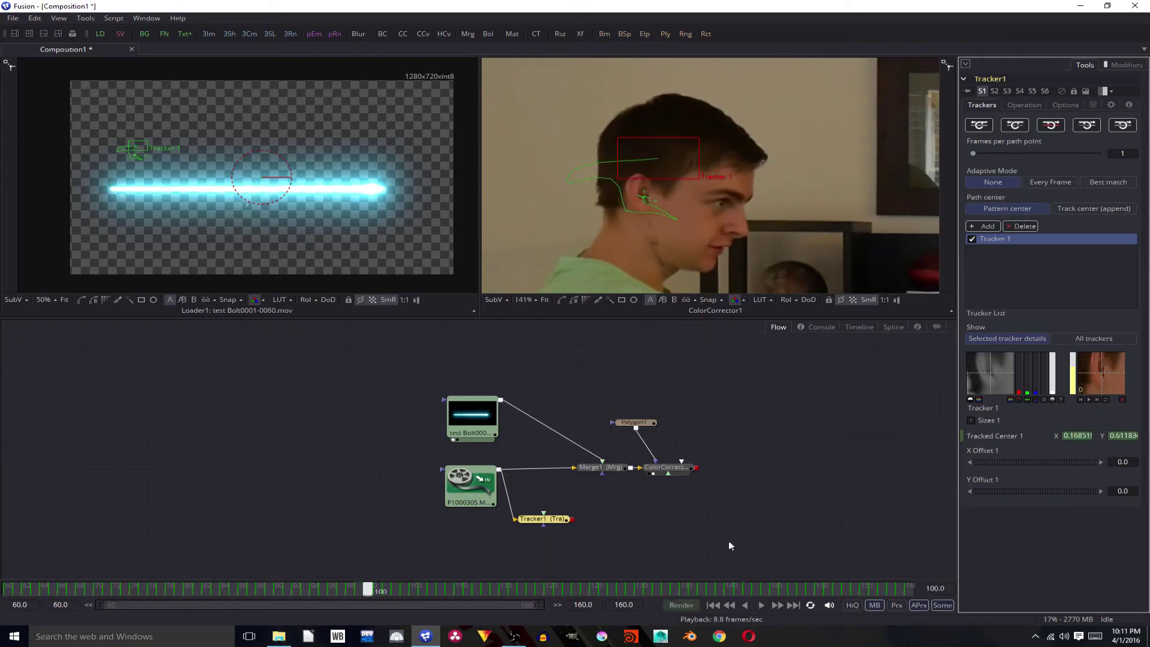
Place the Polygon1 node directly above the Color Corrector and connect its Center to the Tracker1Tracker1Path motion
drag(743, 462, 672, 473)
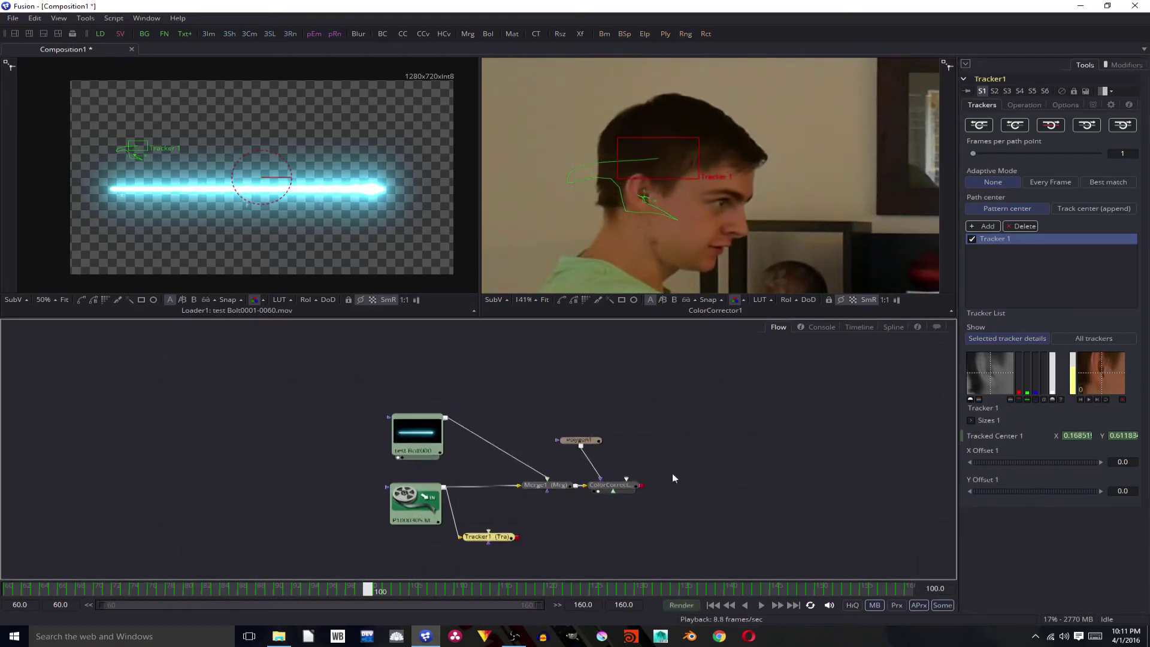
click(568, 441)
drag(581, 444, 604, 443)
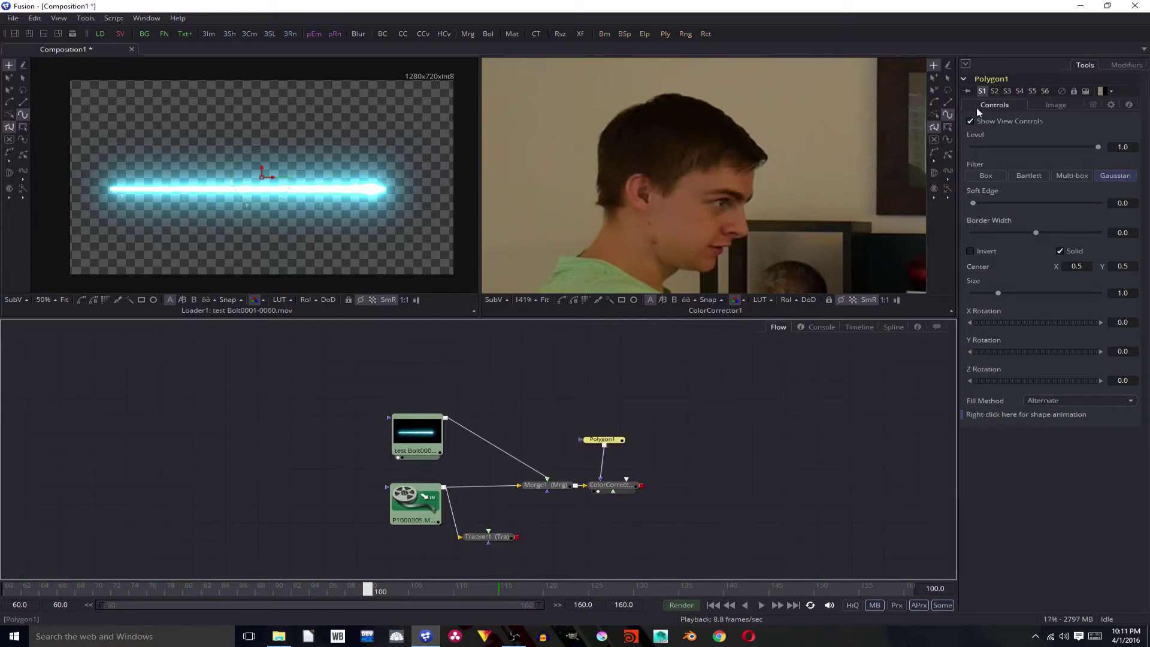
right_click(976, 268)
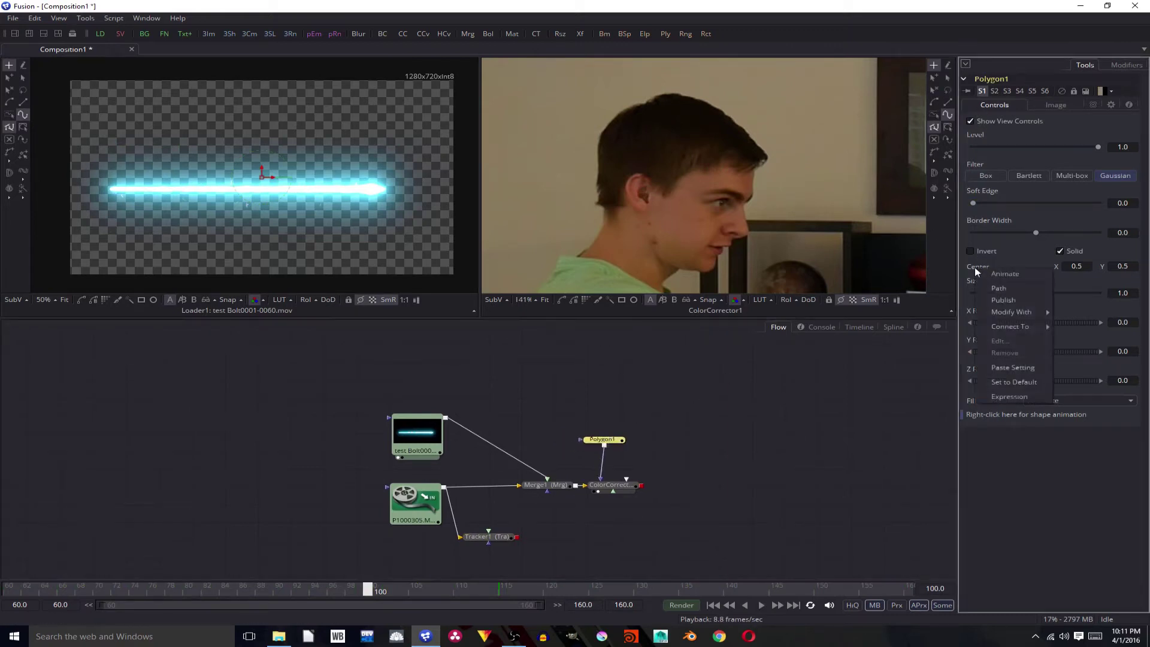
mouse_move(1020, 311)
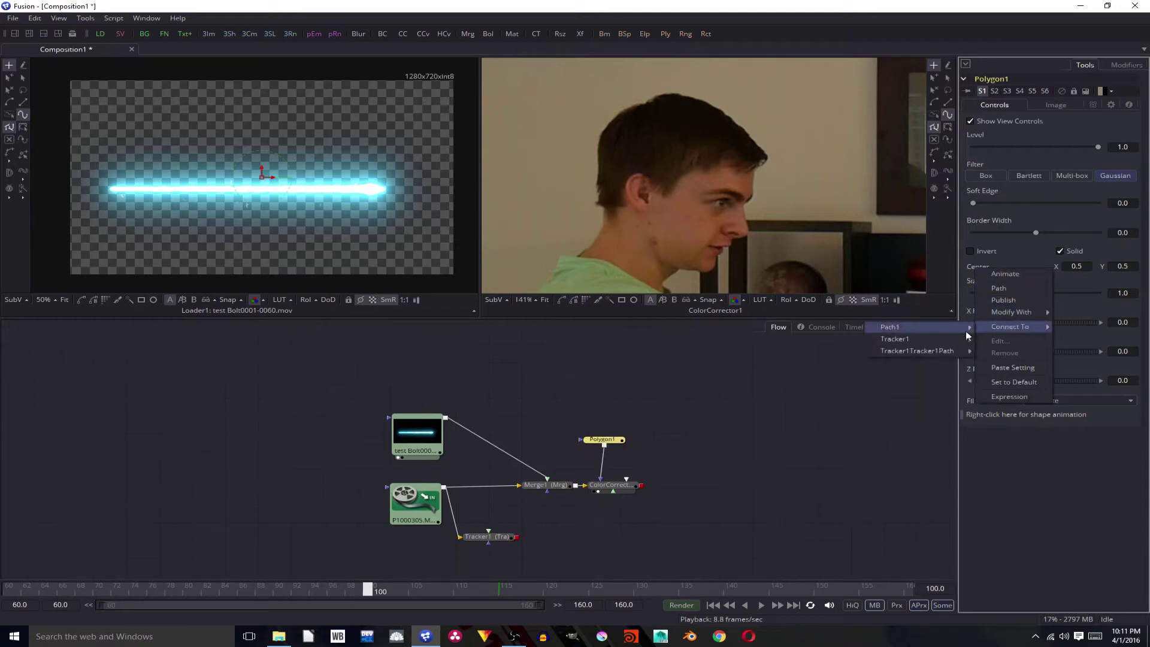
mouse_move(947, 351)
click(992, 352)
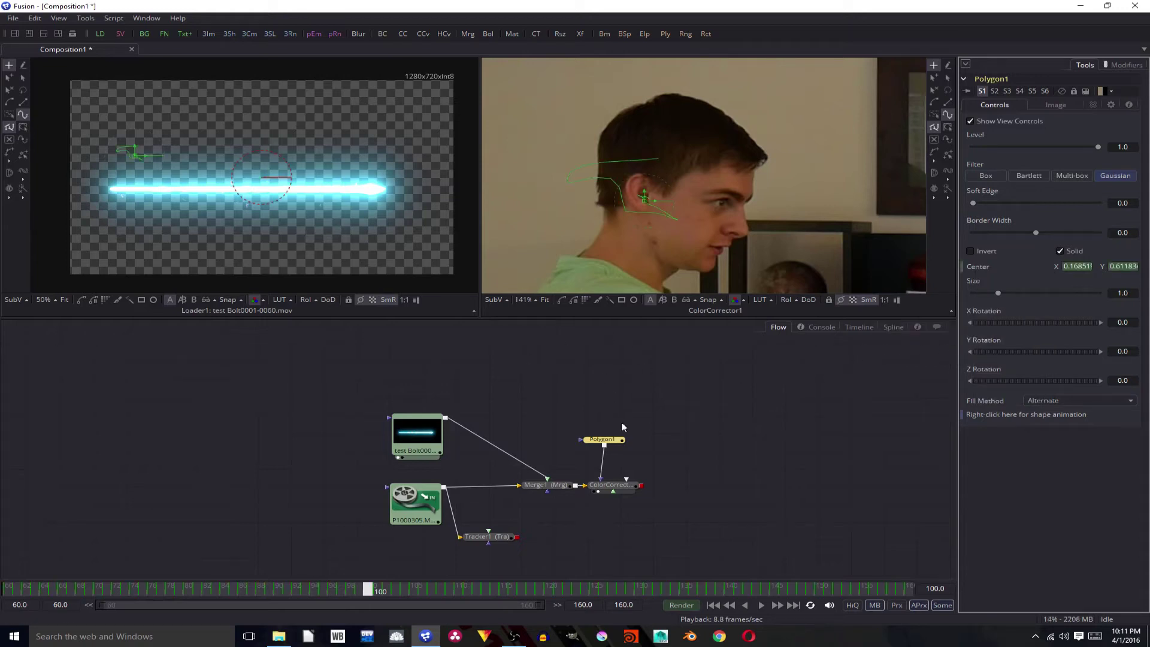
Draw a closed polygon mask around the actor's face and front hair at frame 100, extending its back edge toward the ear
scroll(577, 197, down, 1)
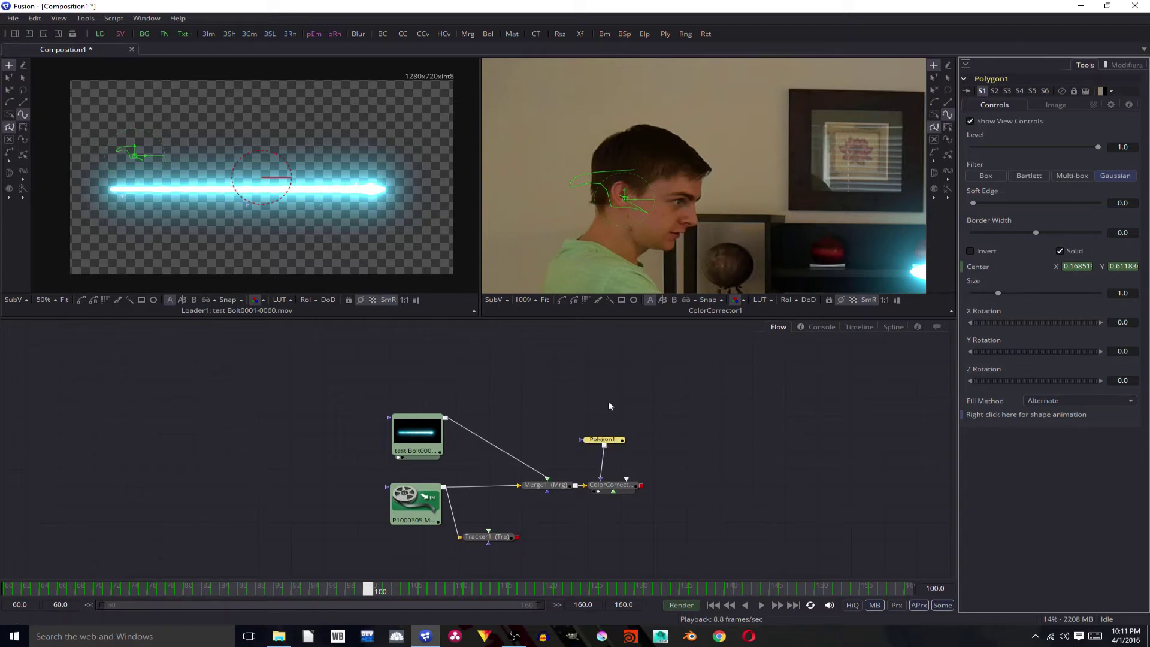
click(679, 139)
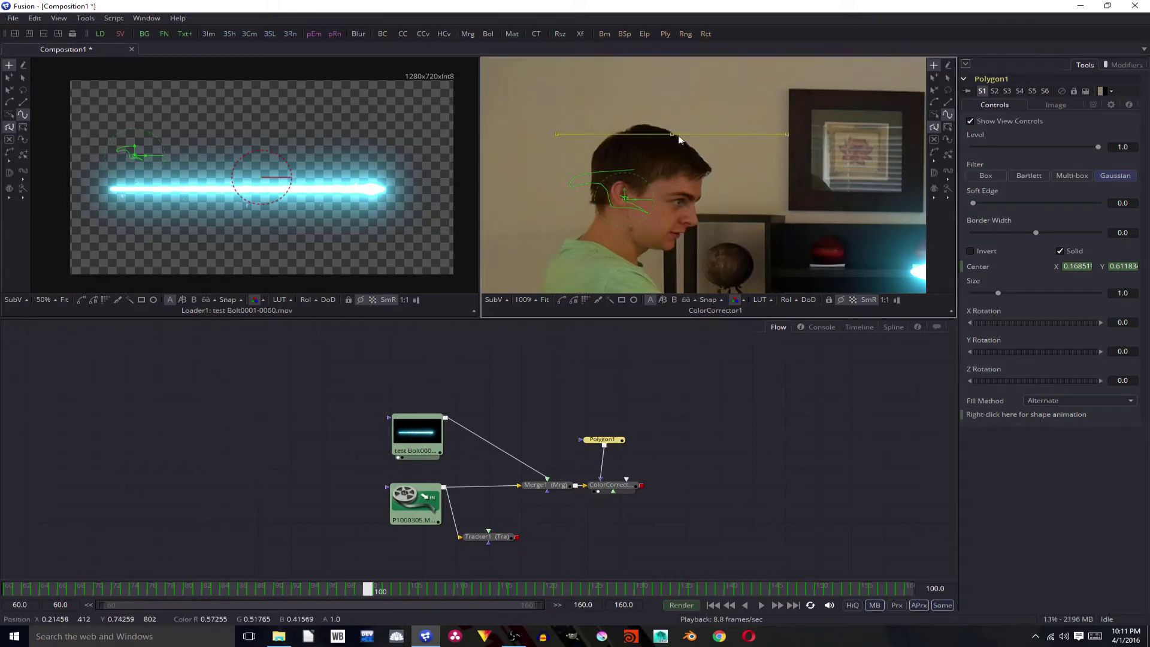
click(707, 172)
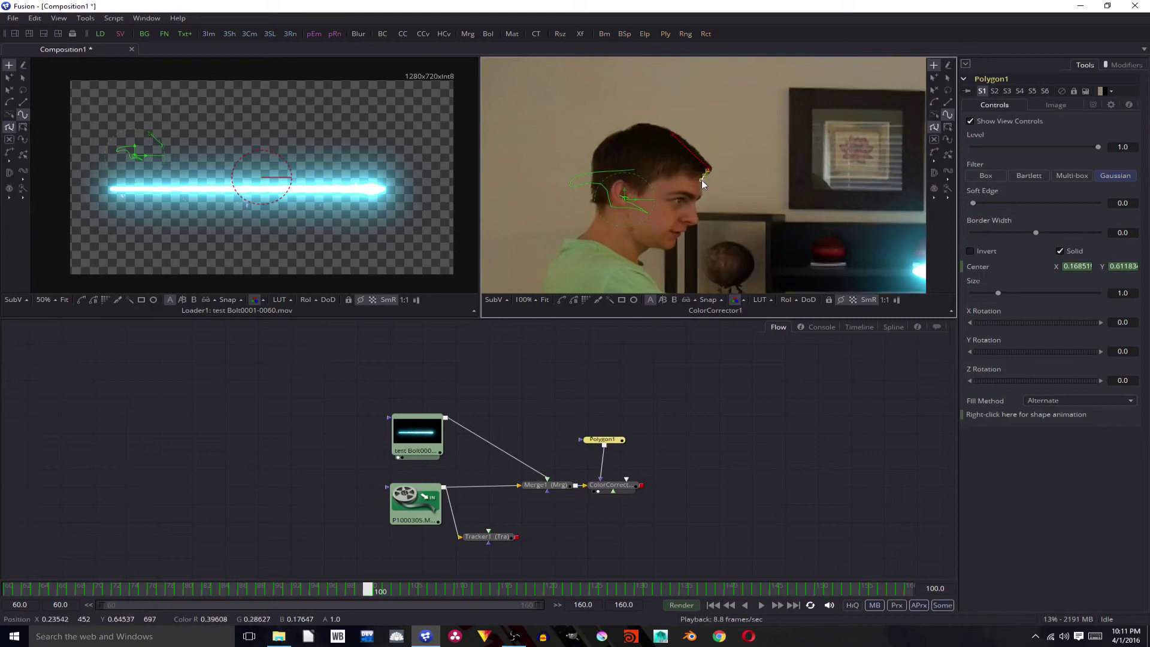
click(689, 227)
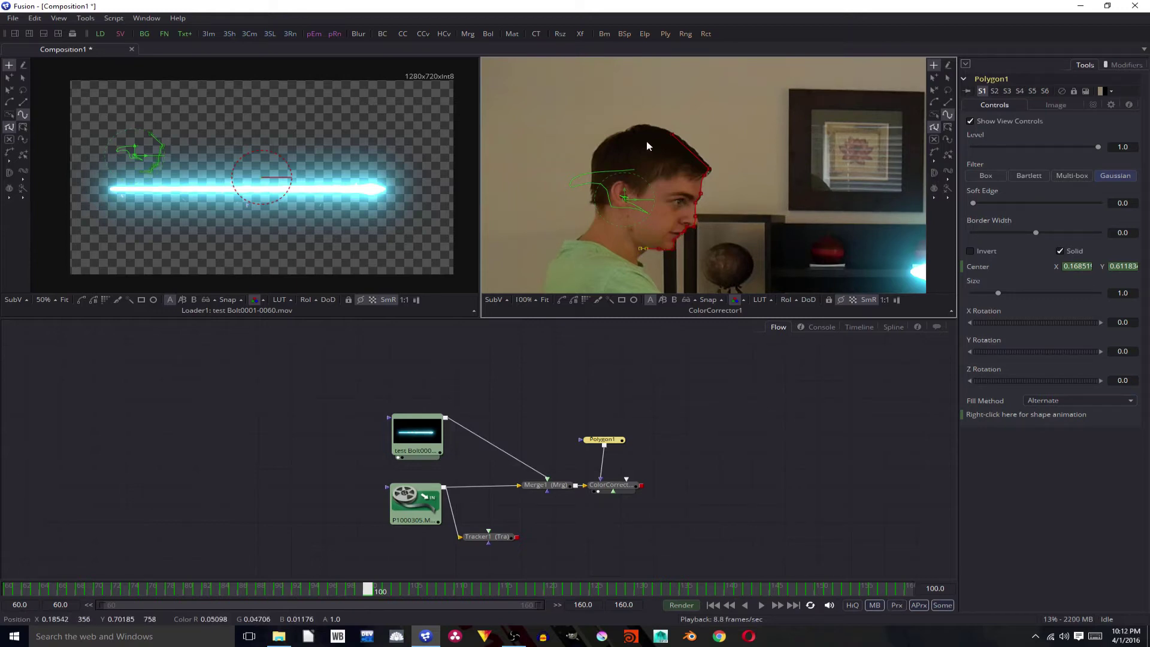
click(671, 133)
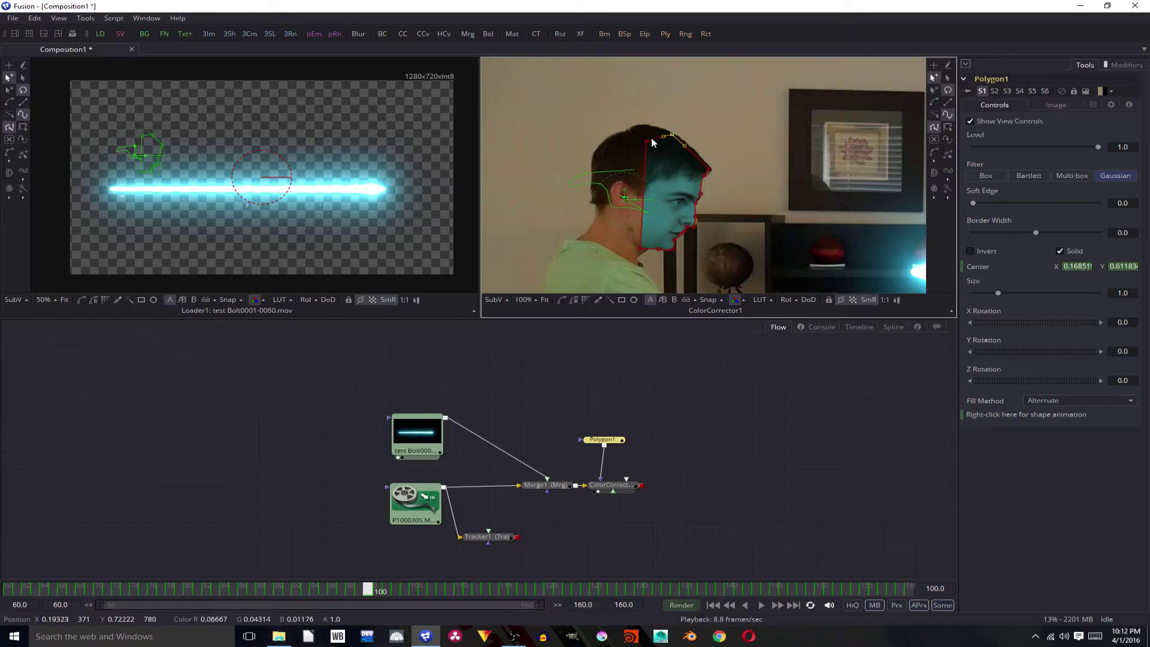
drag(647, 142, 628, 183)
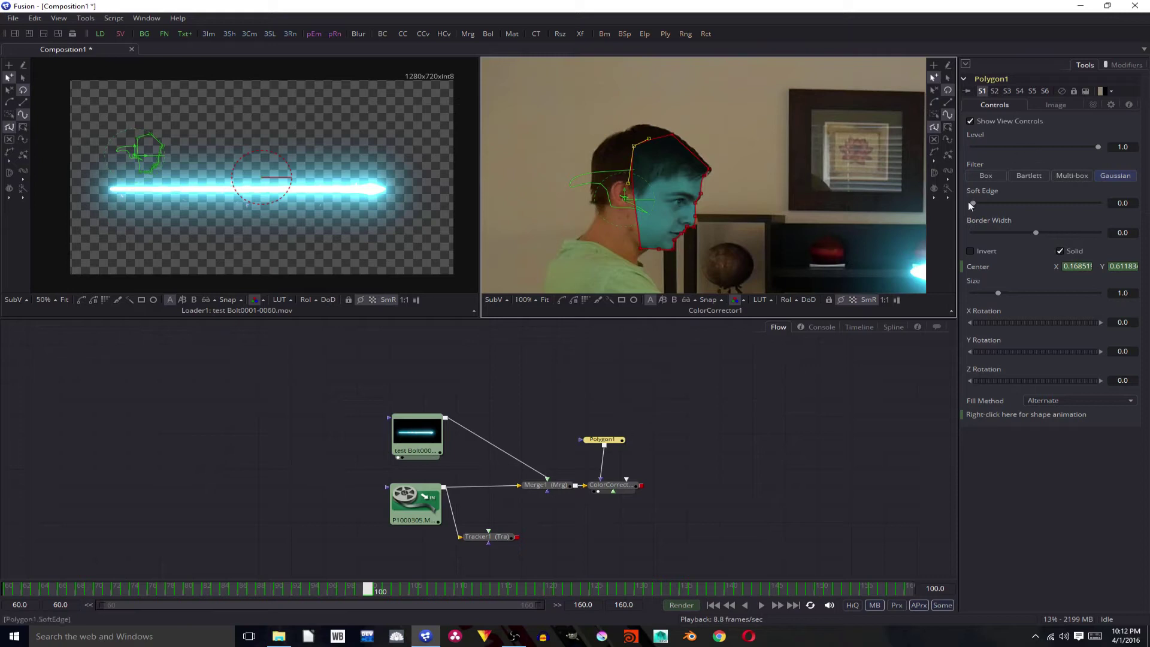
Set the Polygon1 face mask's soft edge to about 0.0286 and its border width to about -0.0038
drag(970, 204, 992, 207)
drag(1039, 238, 1038, 237)
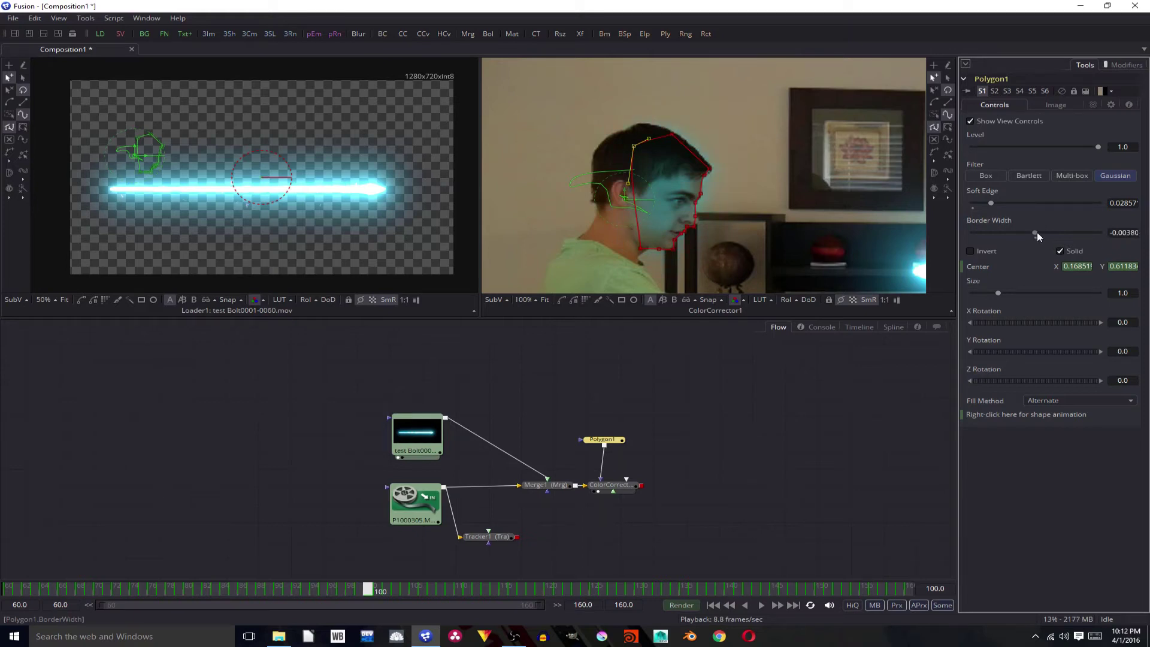
scroll(782, 229, down, 2)
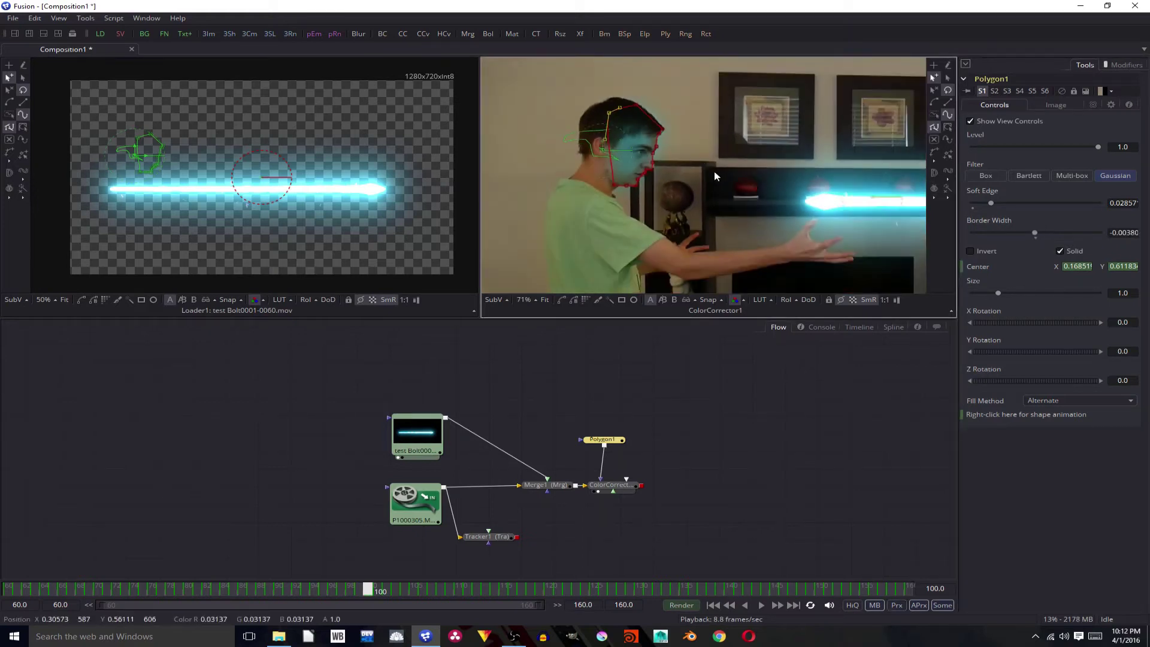
scroll(716, 176, down, 1)
Play the composite from frame 60 to check the softened face mask, stopping at frame 117
click(760, 605)
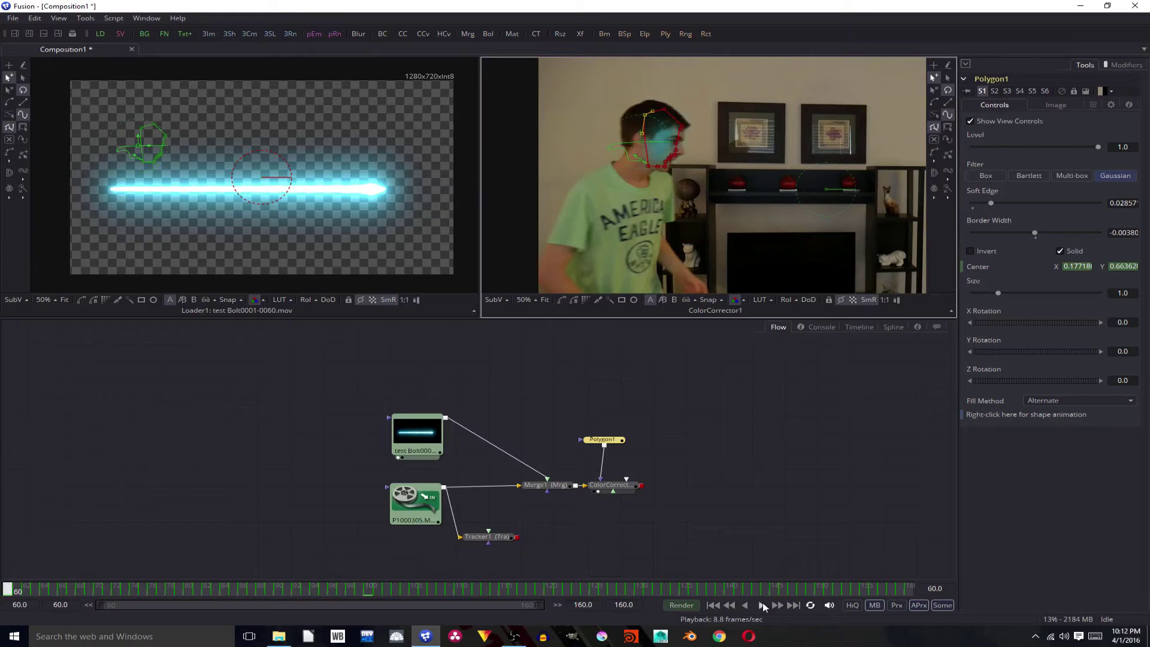
click(762, 605)
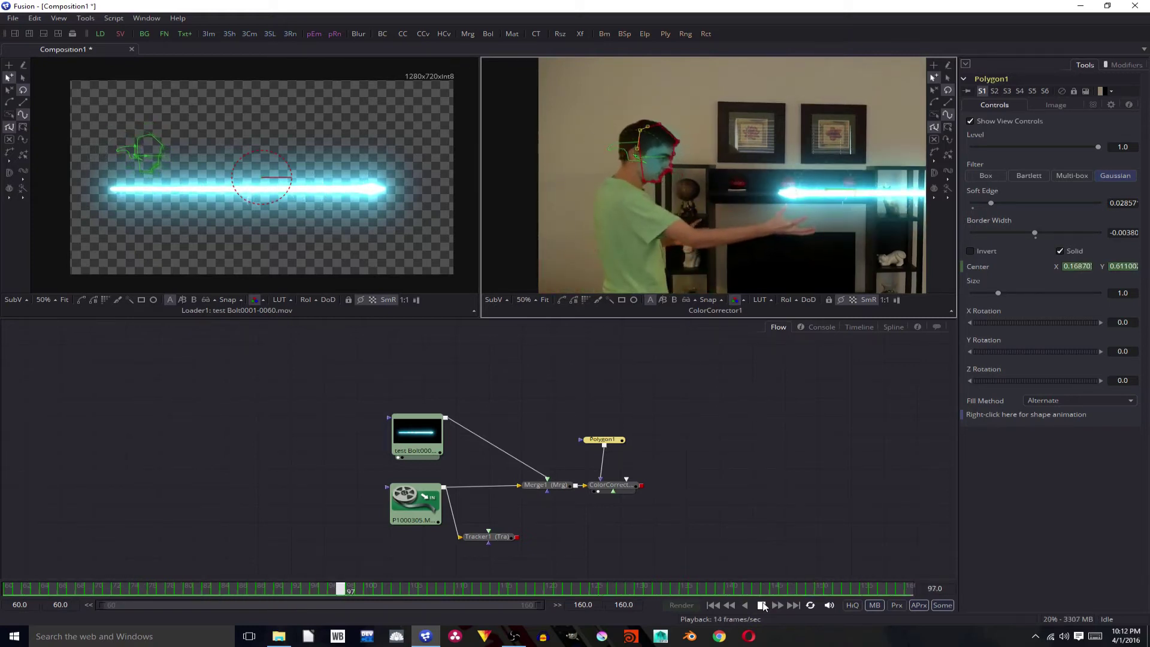
click(762, 605)
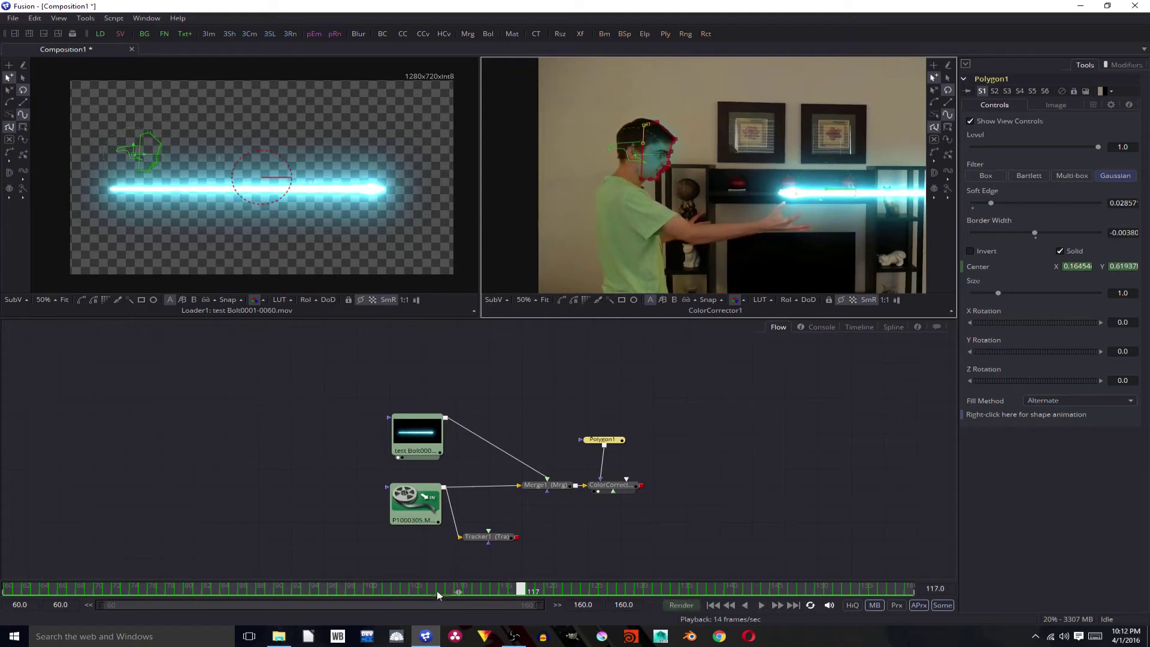
Animate the Color Corrector's tint strength, keyframing 0.0 at frame 76 and 0.5328 at frame 78
drag(513, 590, 156, 527)
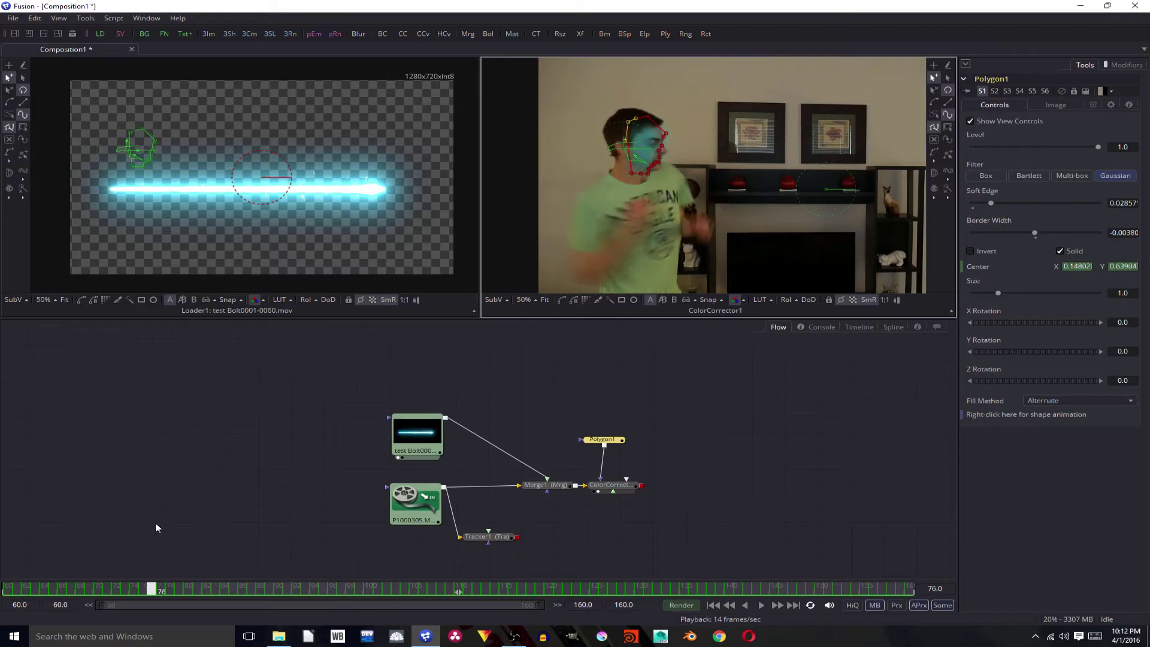
click(608, 485)
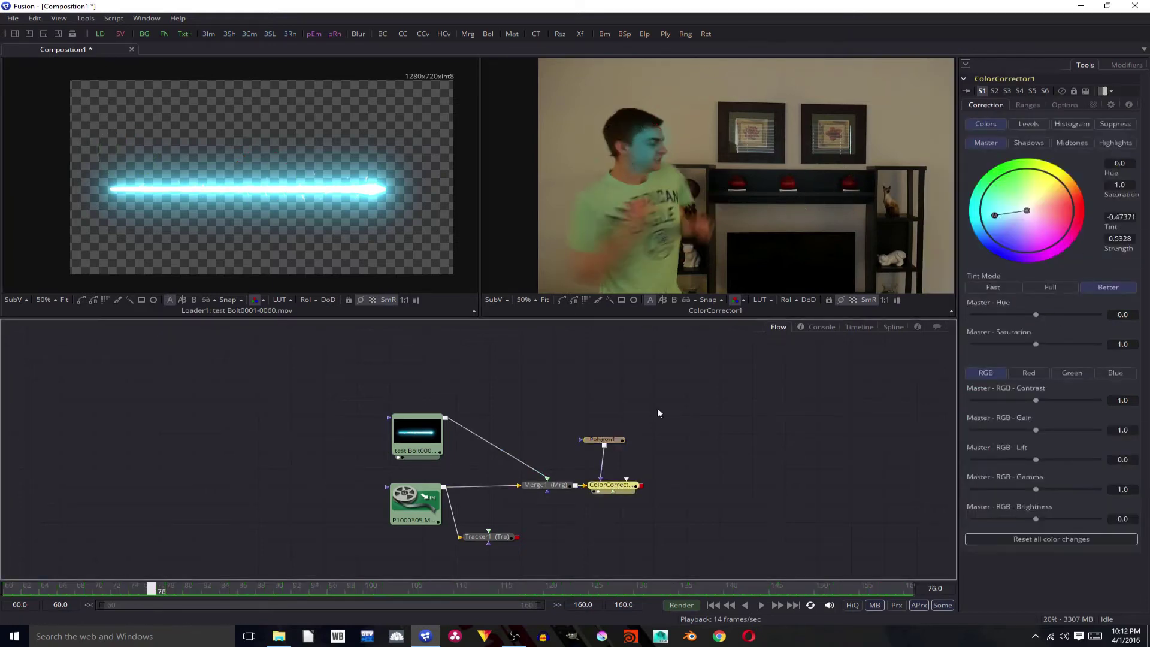
scroll(802, 231, down, 2)
drag(802, 232, 701, 200)
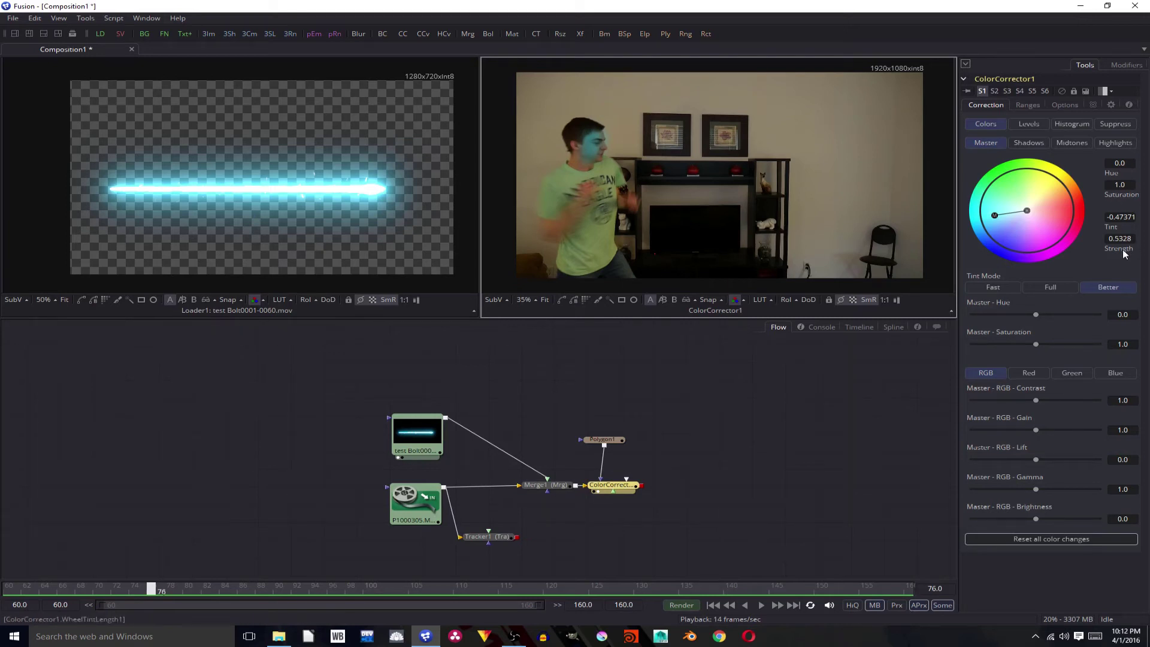
mouse_move(167, 593)
mouse_down()
mouse_move(150, 591)
mouse_move(170, 593)
mouse_up()
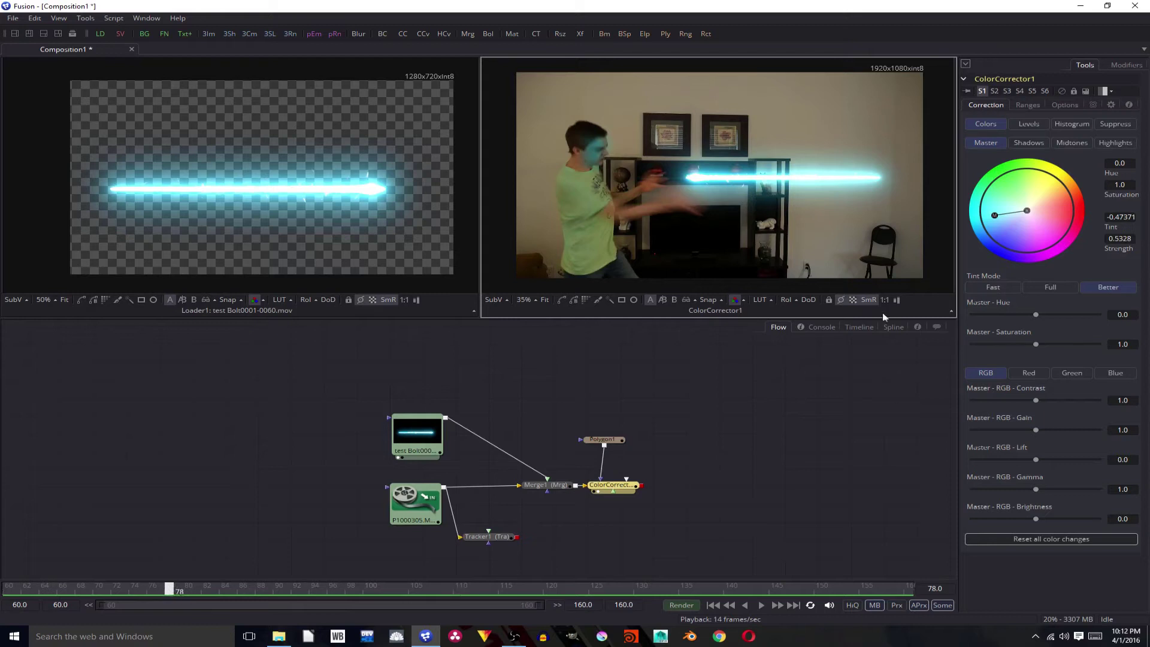
right_click(1127, 253)
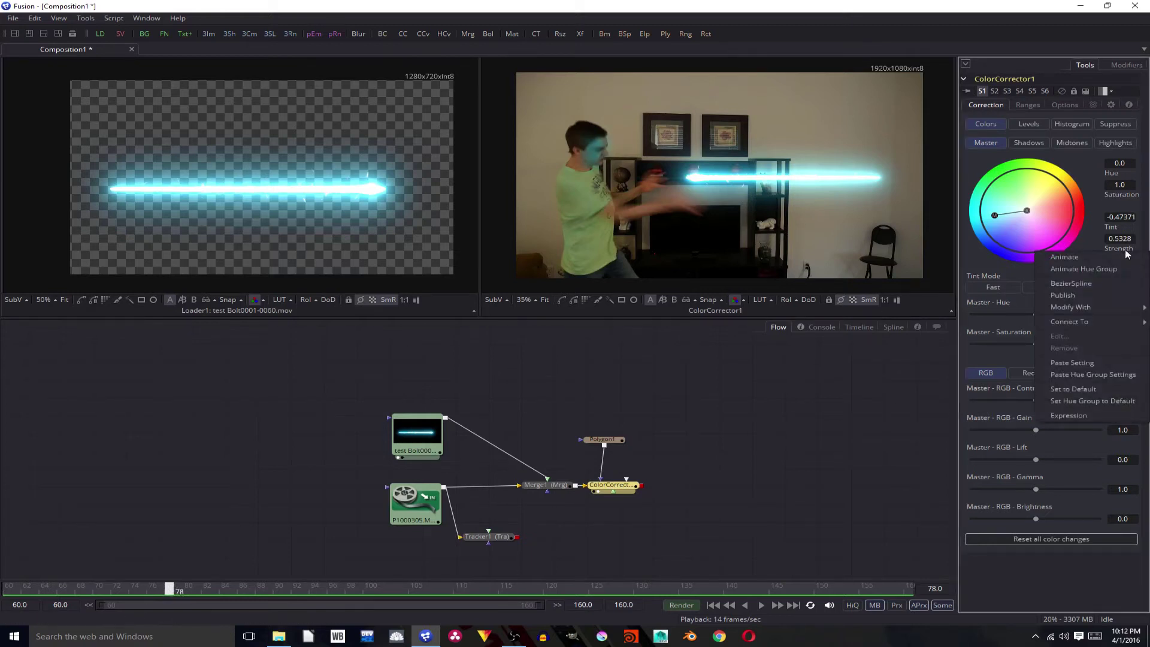
click(1104, 255)
drag(171, 588, 152, 590)
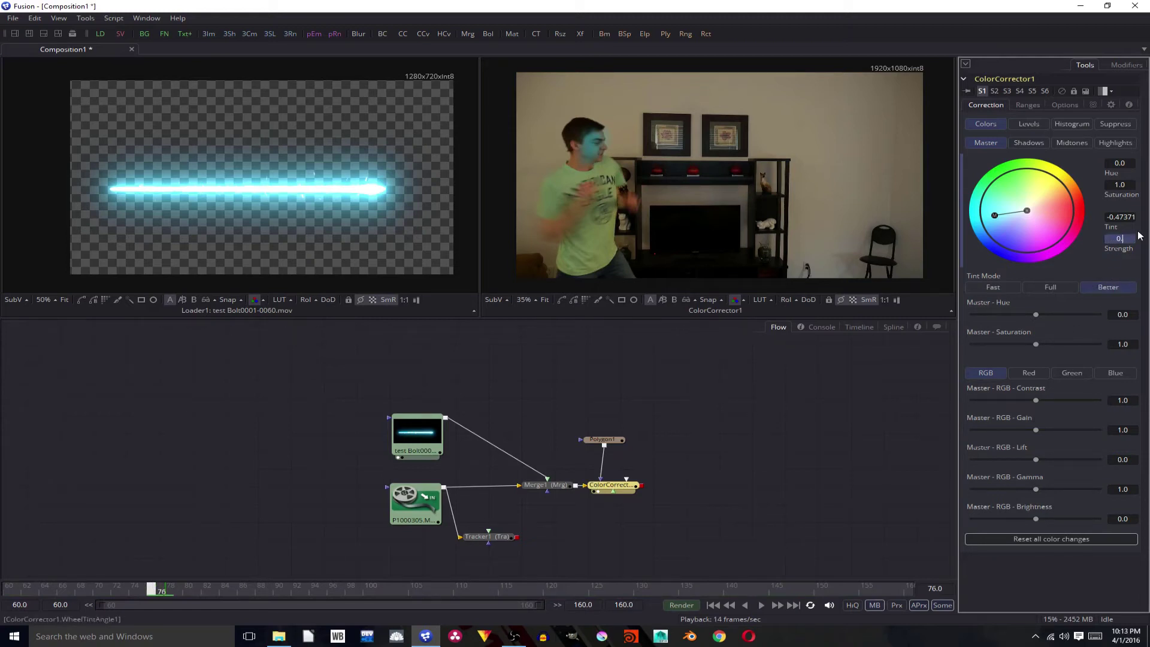
key(Return)
right_click(1123, 250)
click(1110, 258)
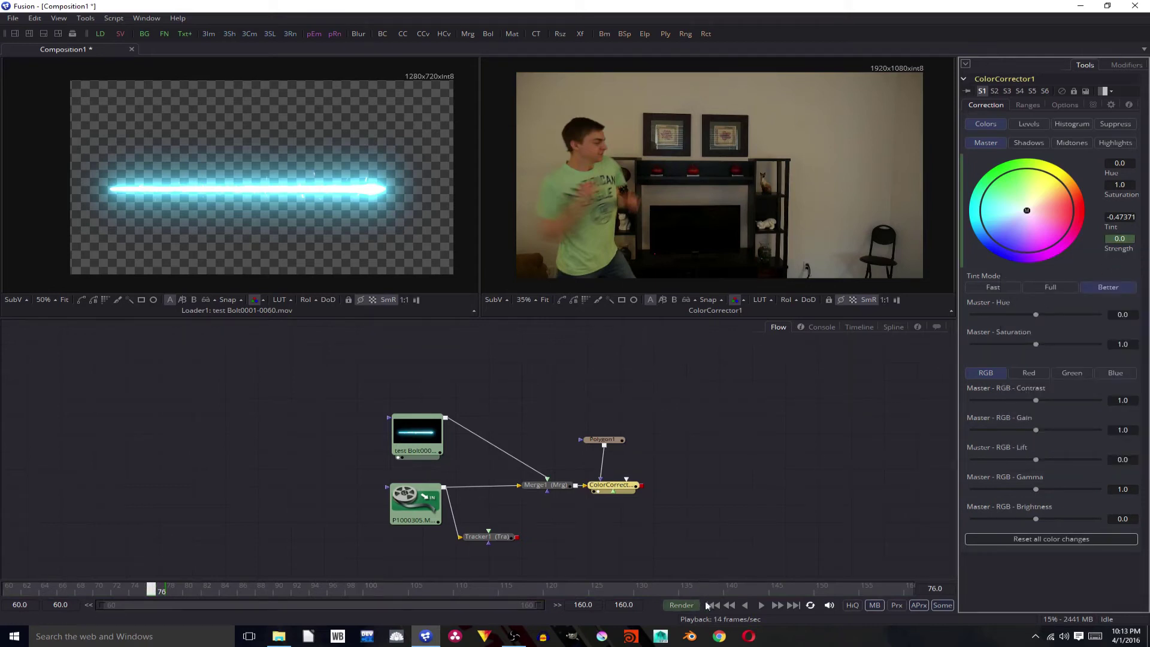
Play the composite to check the tint's onset, stop at frame 116, and inspect the Polygon1 mask on the actor's head
click(762, 605)
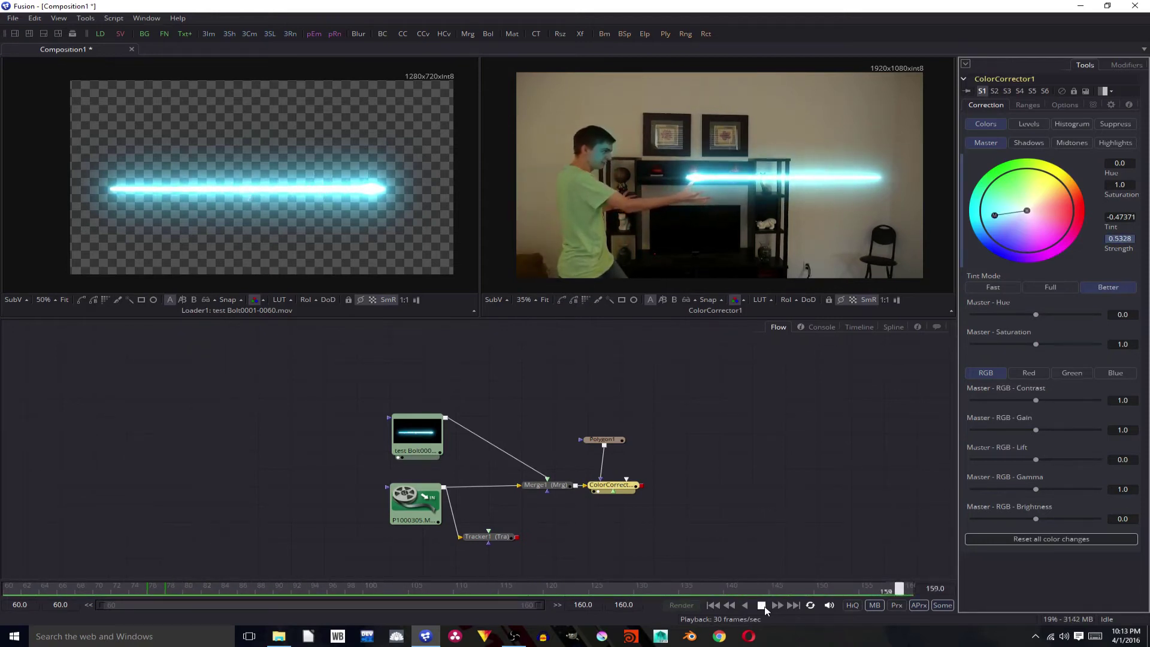
click(762, 606)
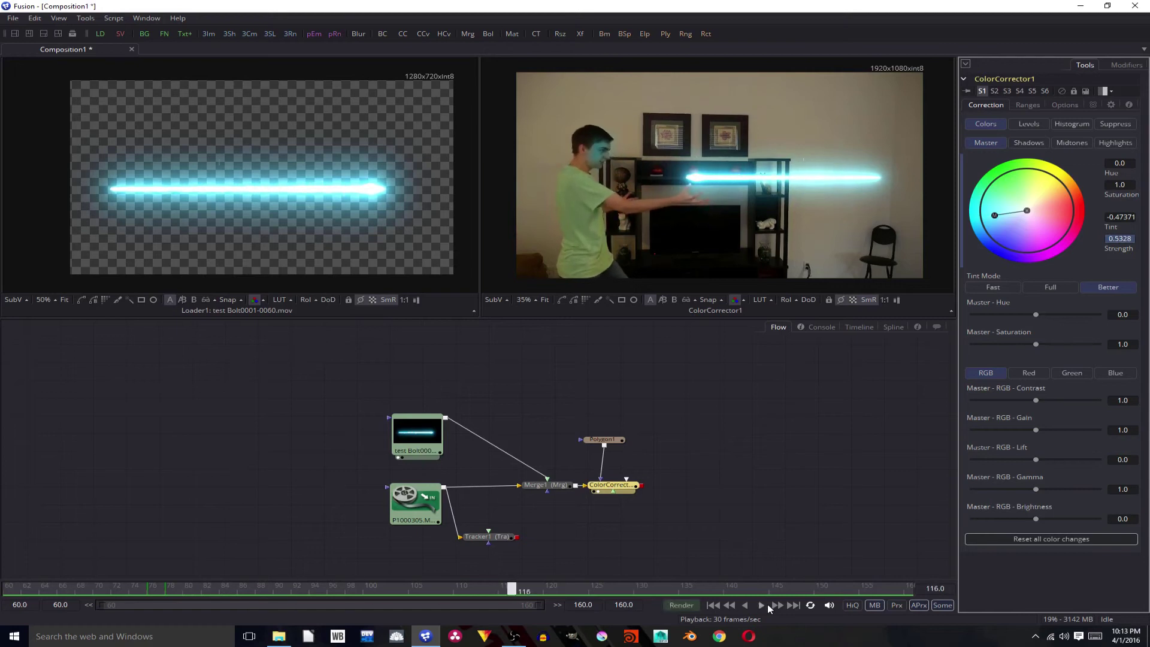
drag(580, 443, 577, 442)
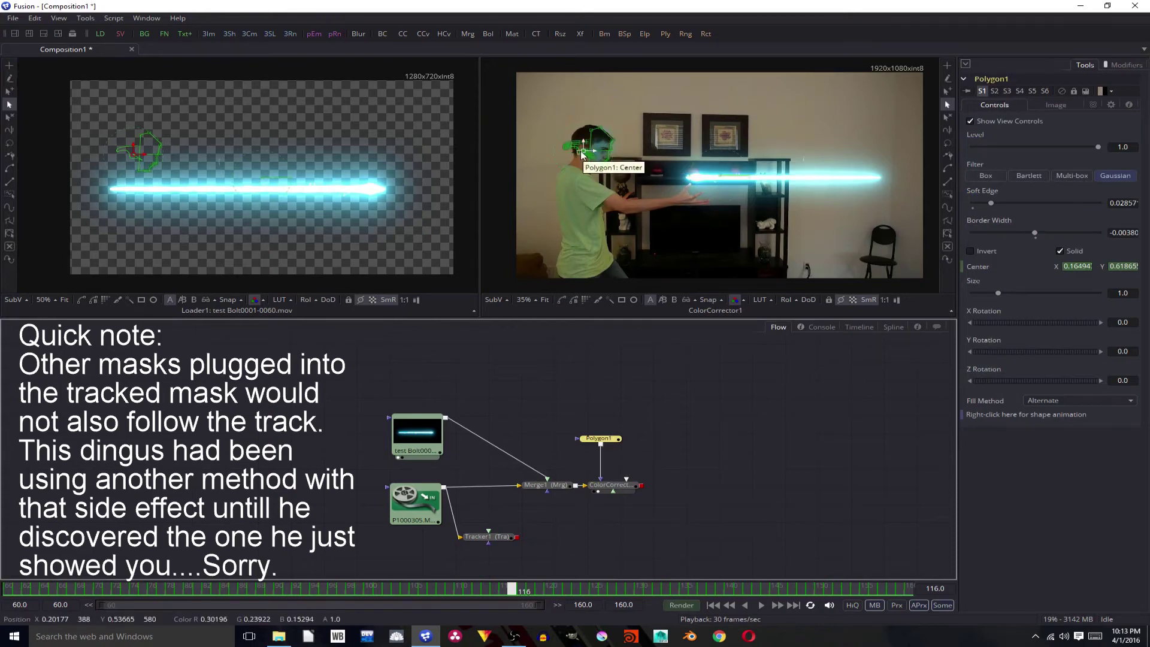
scroll(583, 154, up, 5)
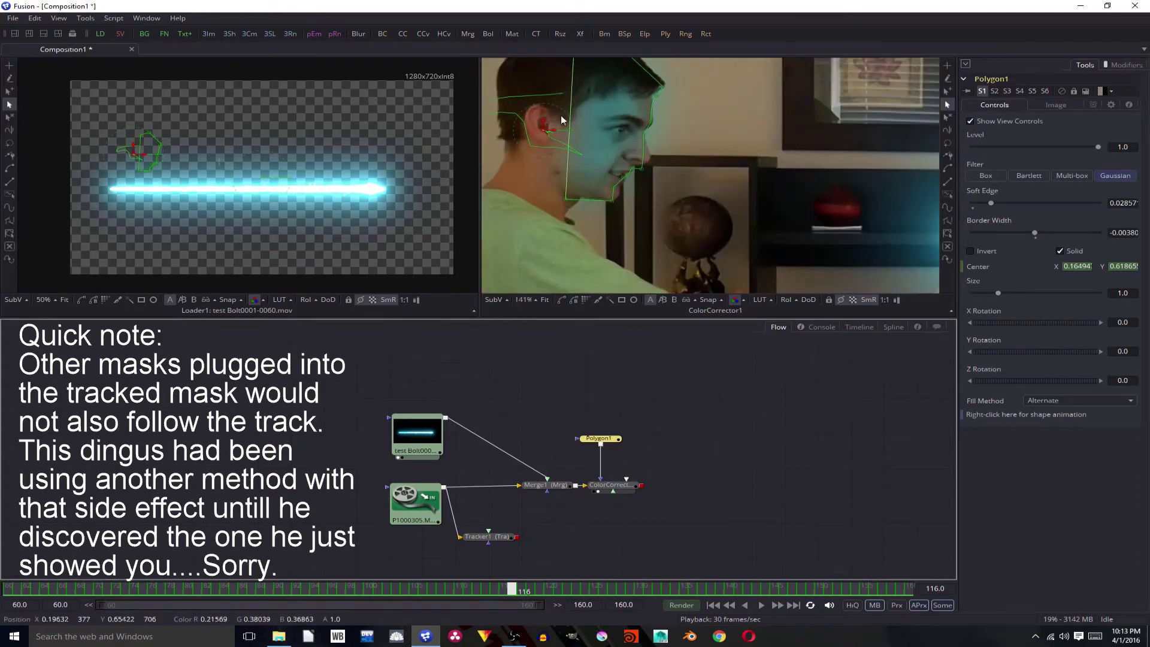
scroll(707, 216, down, 1)
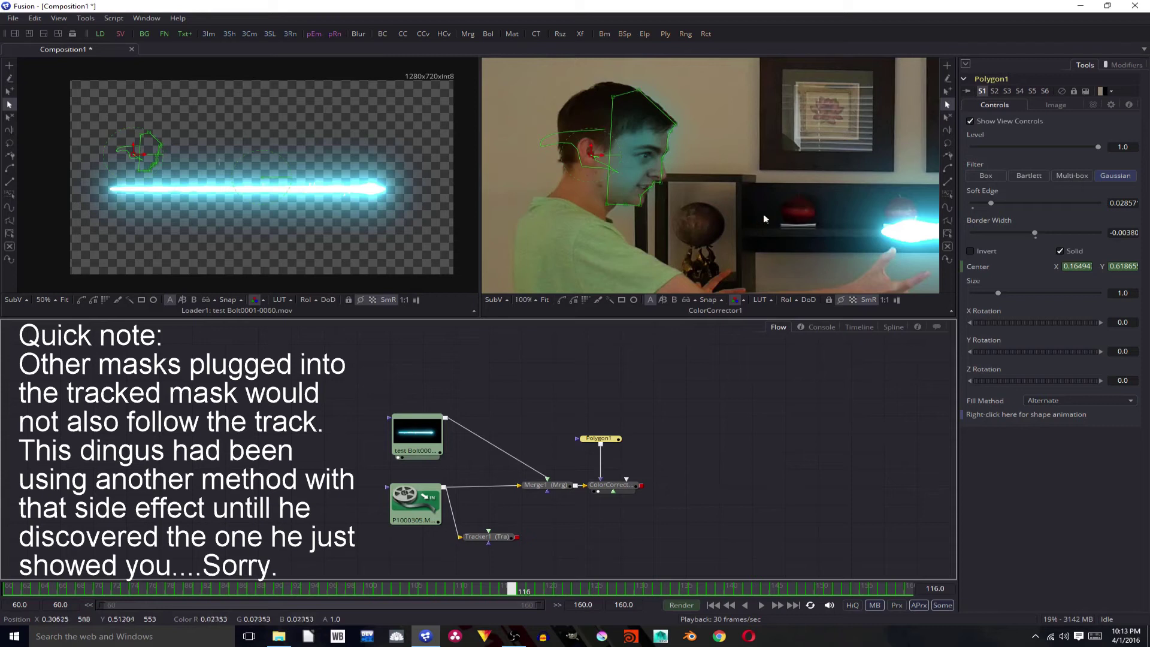
scroll(721, 200, down, 1)
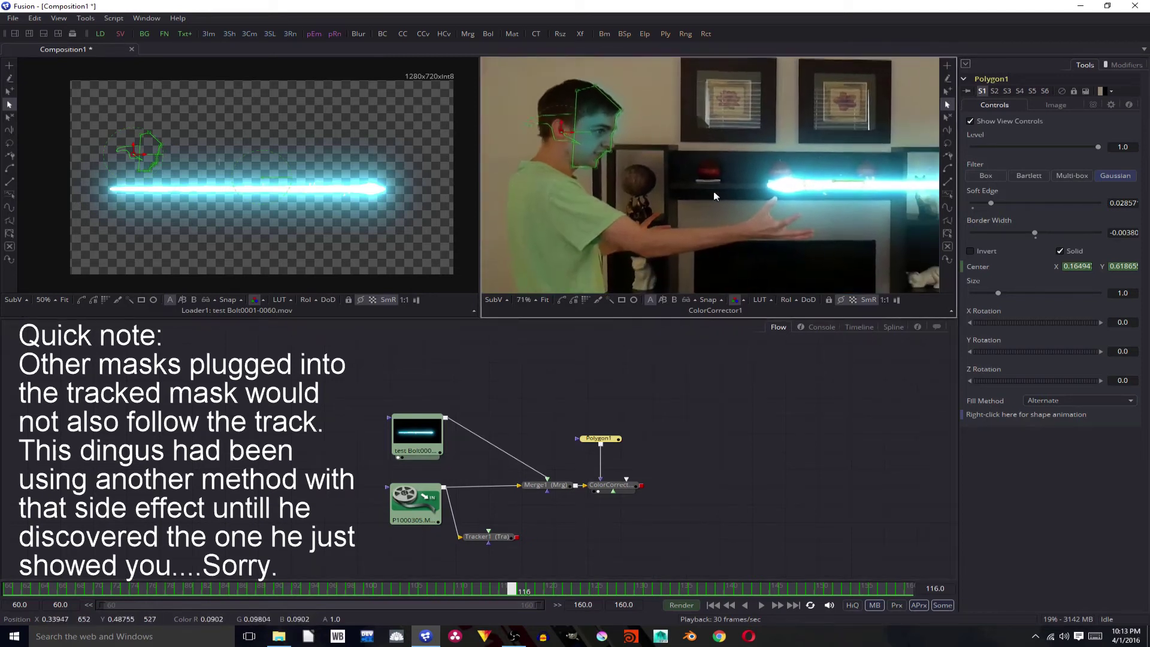
scroll(714, 192, down, 1)
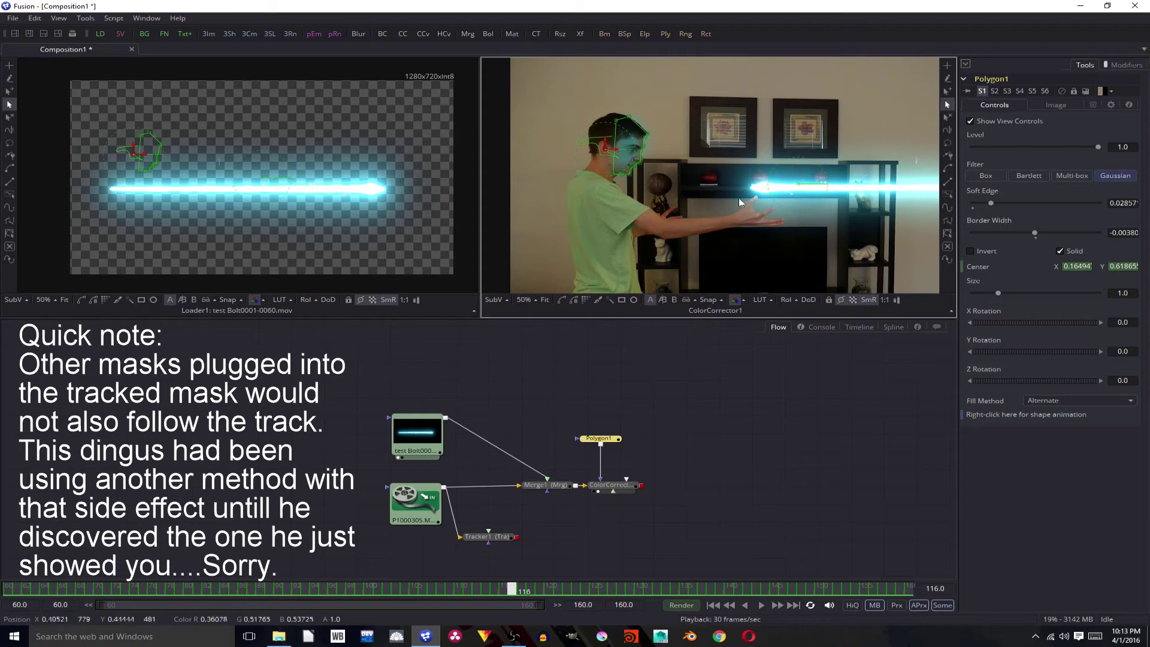
Paste a duplicate of the Color Corrector after the original and line it up beside it in the flow
click(623, 487)
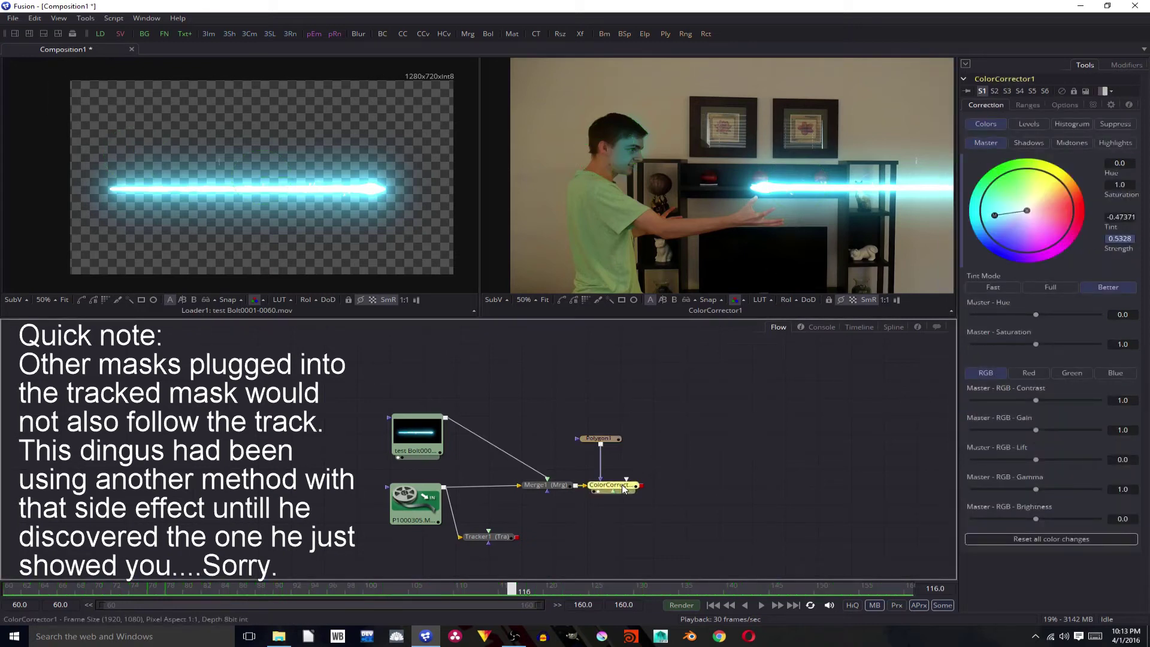
key(ctrl+v)
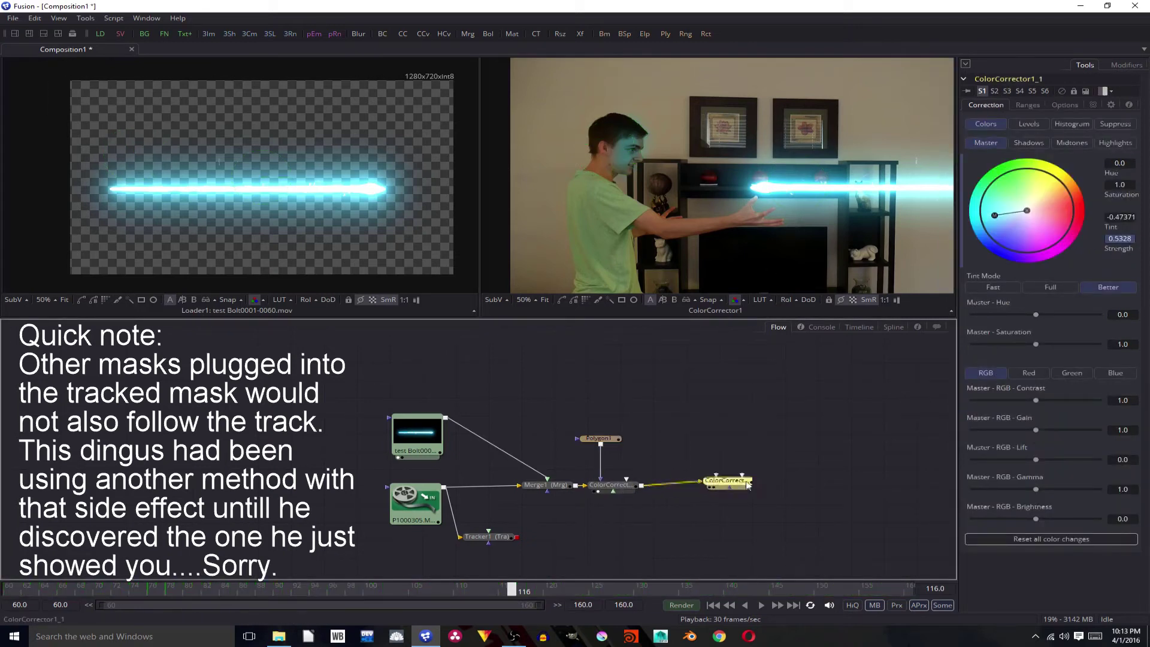
drag(707, 490, 702, 488)
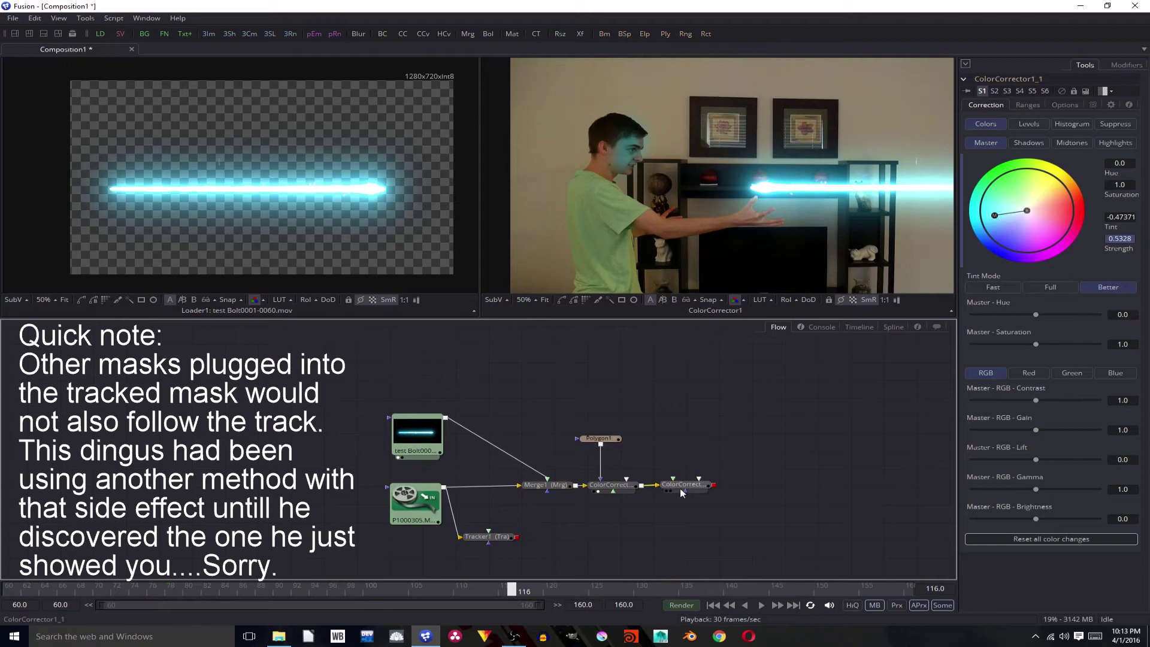
Add a Polygon mask to the duplicated Color Corrector and place its node directly above it
key(ctrl+space)
text(poly)
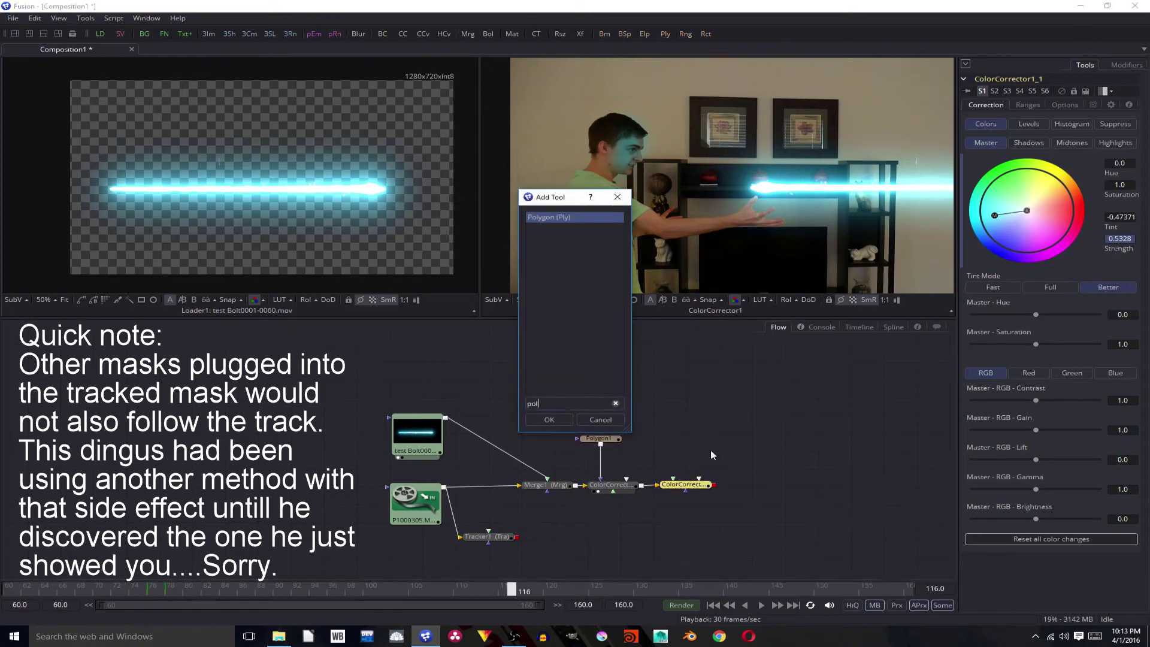
key(Return)
drag(666, 469, 673, 439)
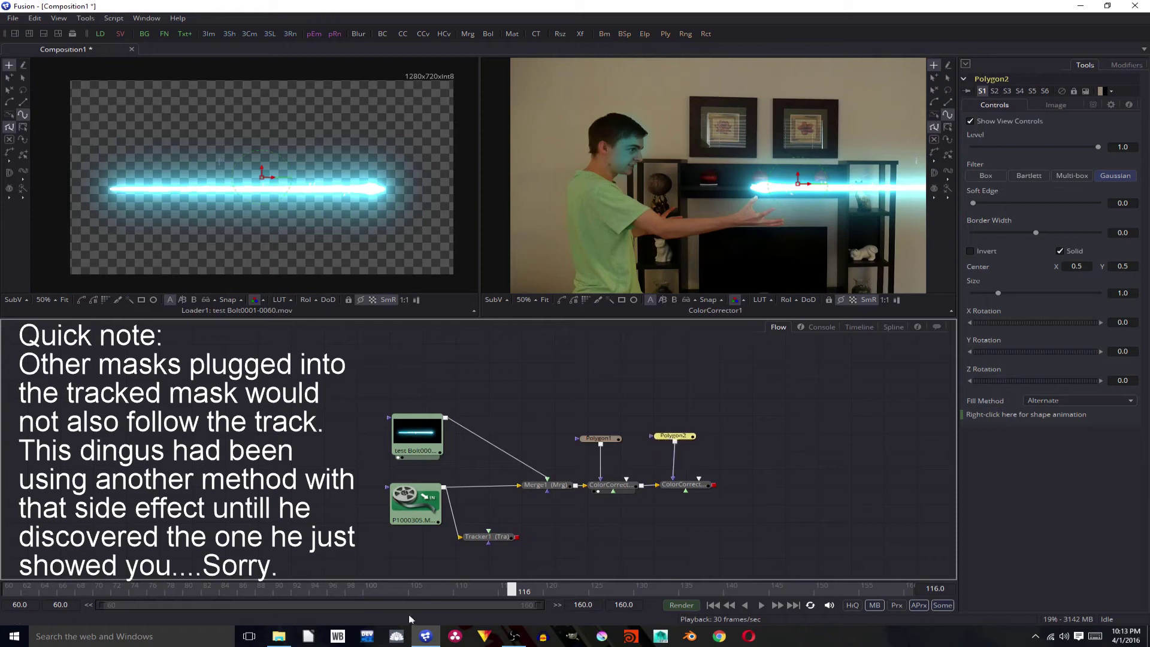
Draw a closed Polygon2 mask around the actor's lower forearm, hand and fingers at frame 79
drag(512, 590, 177, 585)
scroll(713, 246, up, 1)
scroll(712, 247, down, 2)
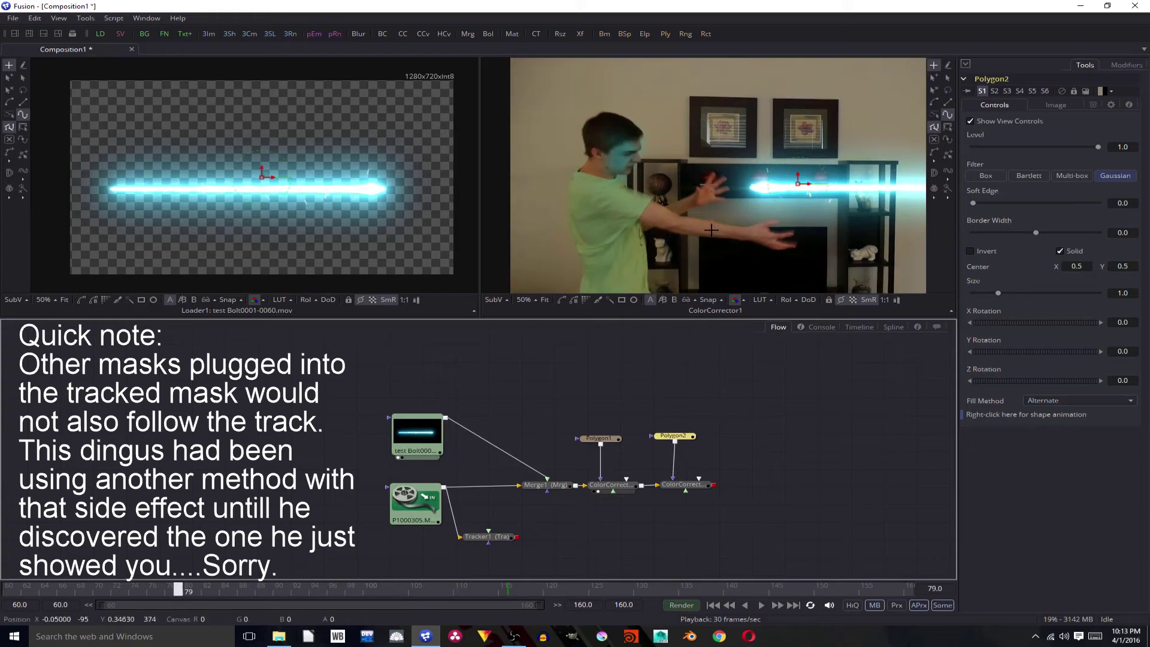
scroll(712, 247, up, 2)
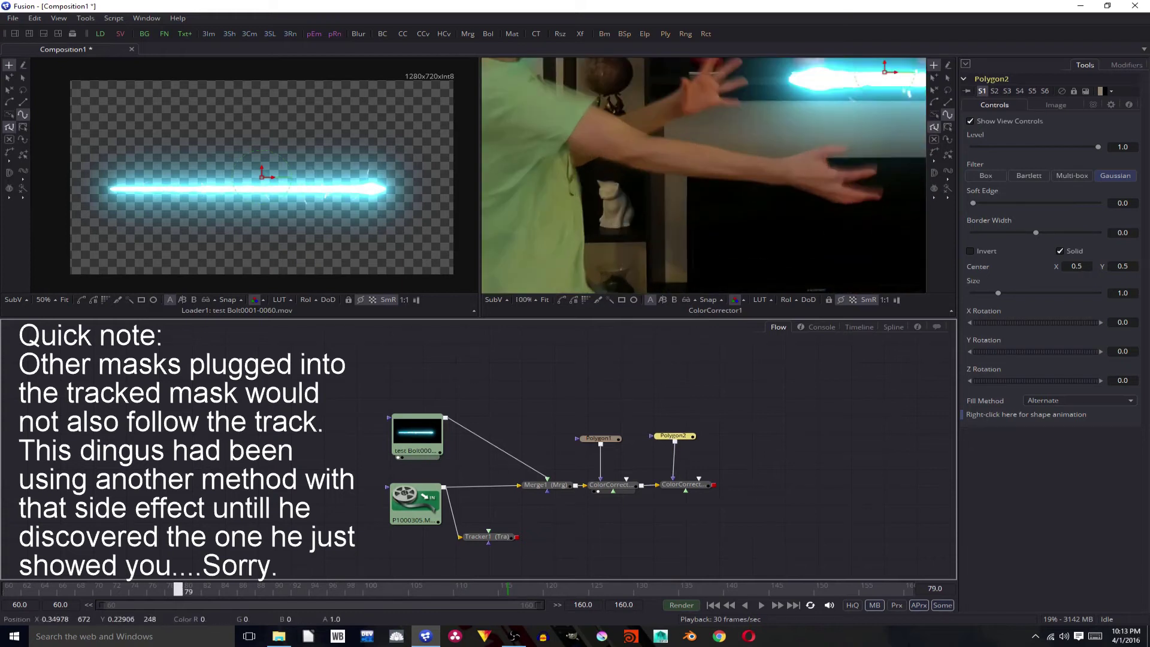
click(651, 137)
click(749, 157)
click(778, 159)
click(803, 155)
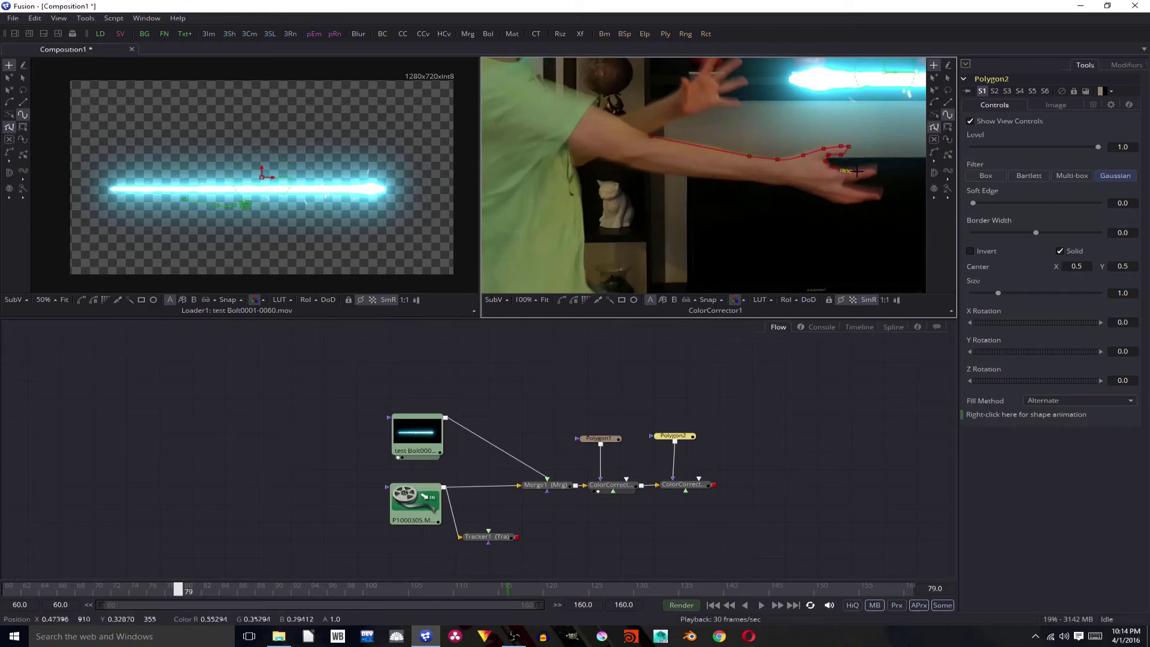
click(871, 171)
click(762, 175)
click(709, 169)
click(668, 158)
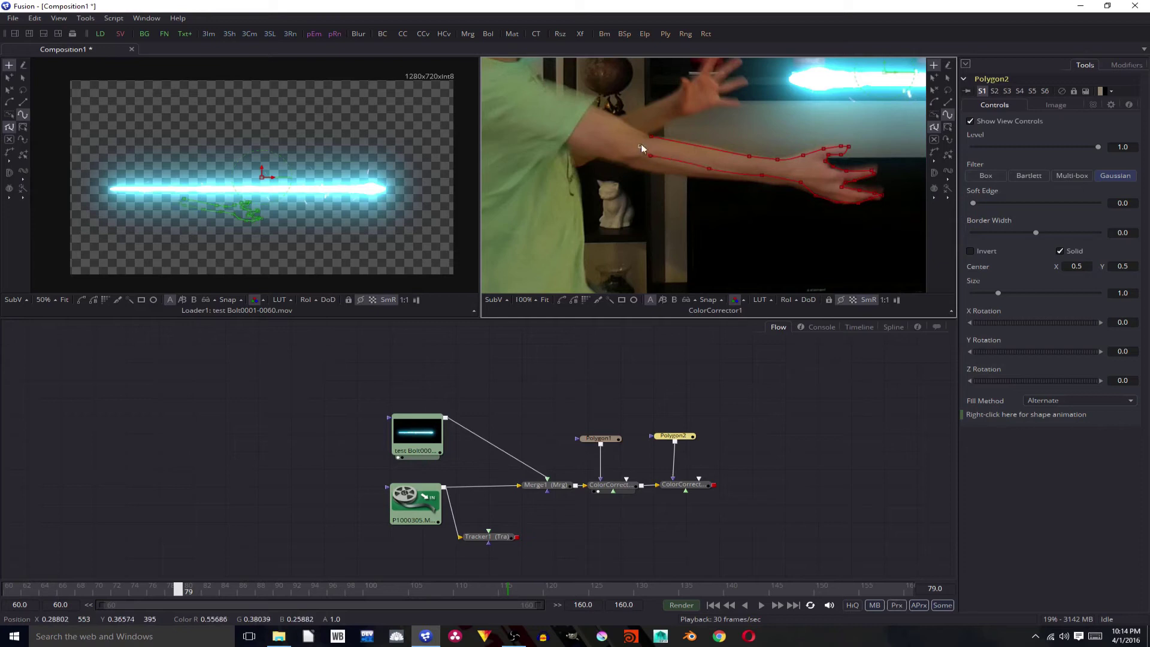
click(651, 138)
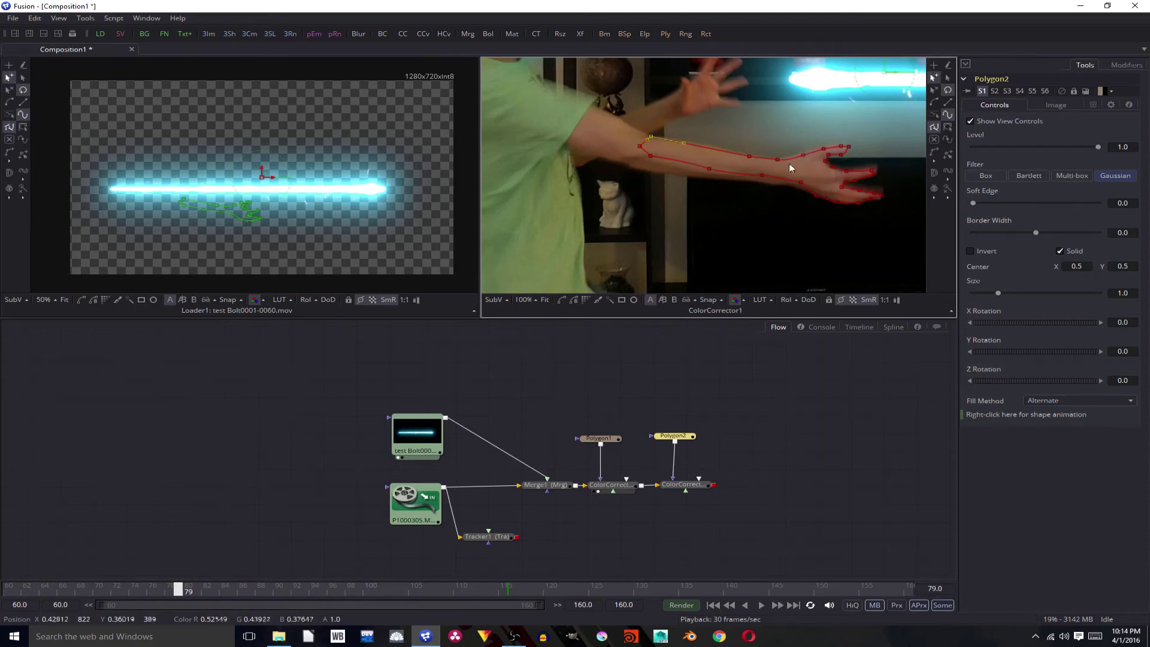
Fit the Polygon2 arm mask at frame 80 by rotating it about 16.69 degrees in Z and moving its center to about 0.468, 0.564
drag(180, 591, 188, 591)
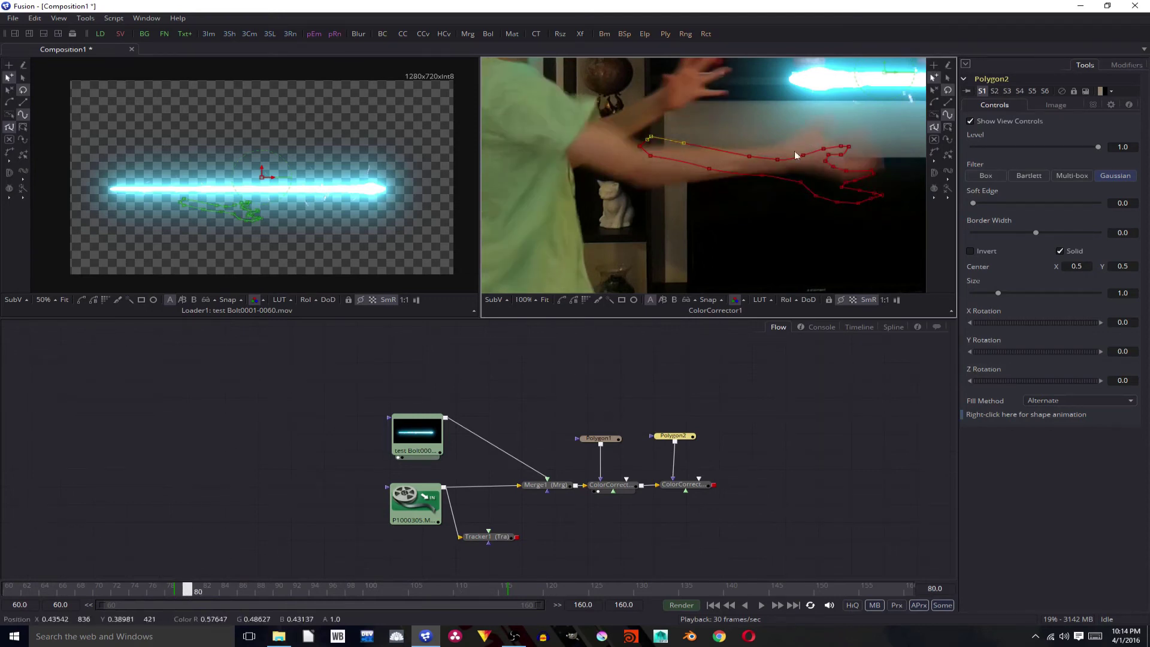
drag(605, 105, 927, 246)
scroll(864, 155, down, 1)
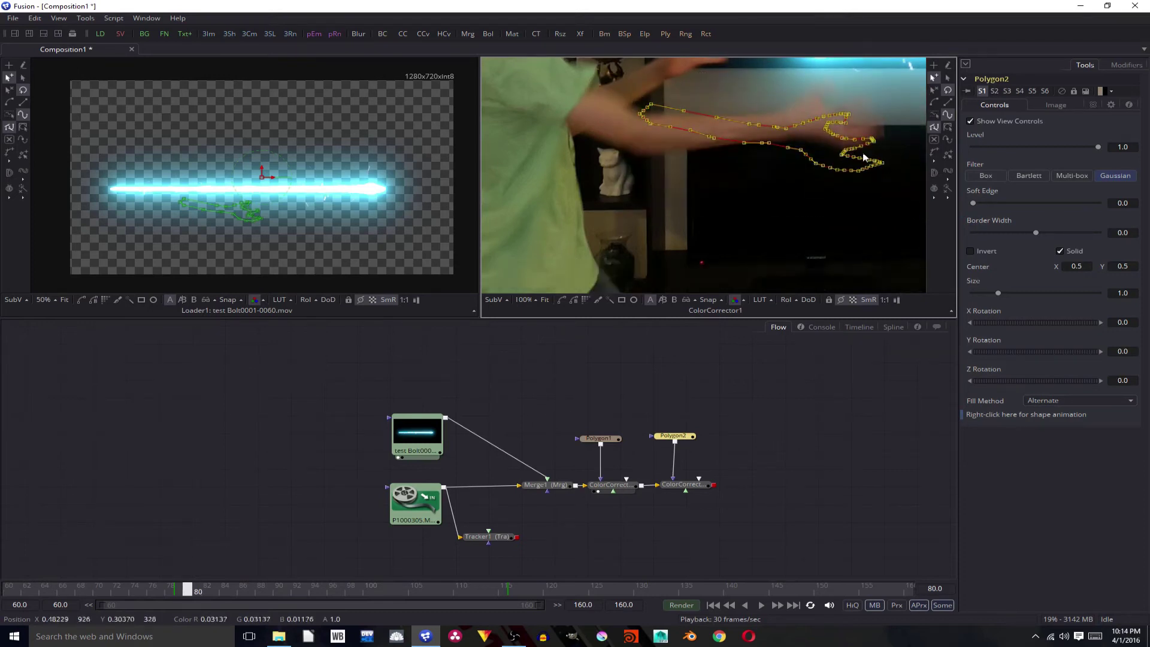
scroll(836, 136, up, 1)
scroll(836, 135, down, 1)
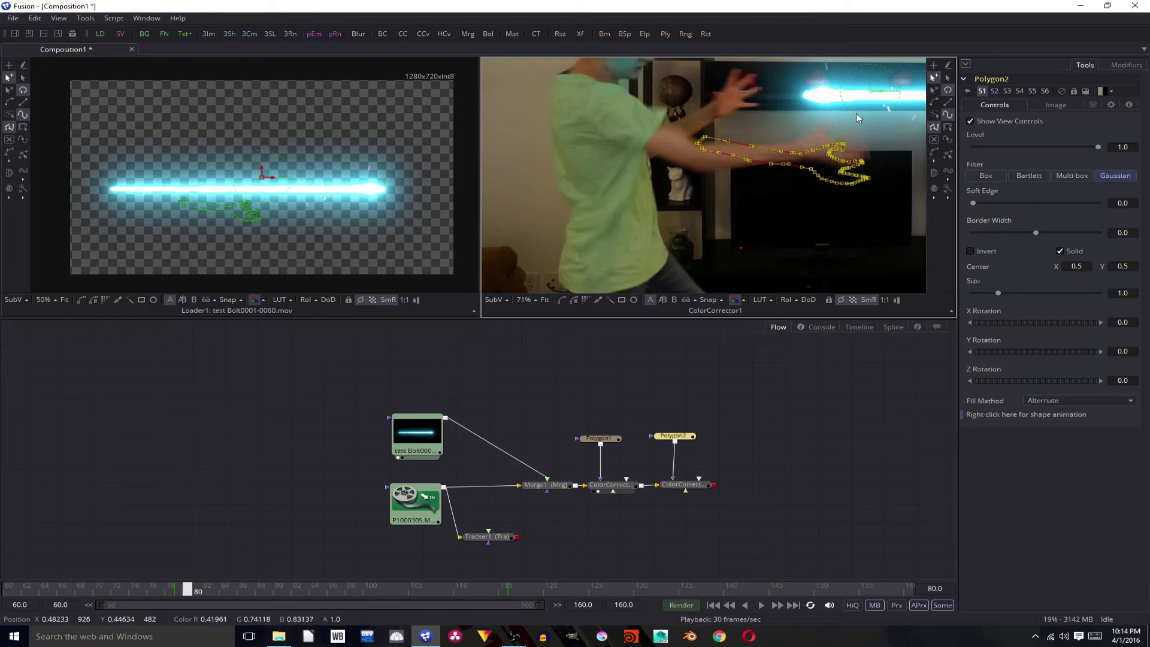
drag(858, 114, 857, 65)
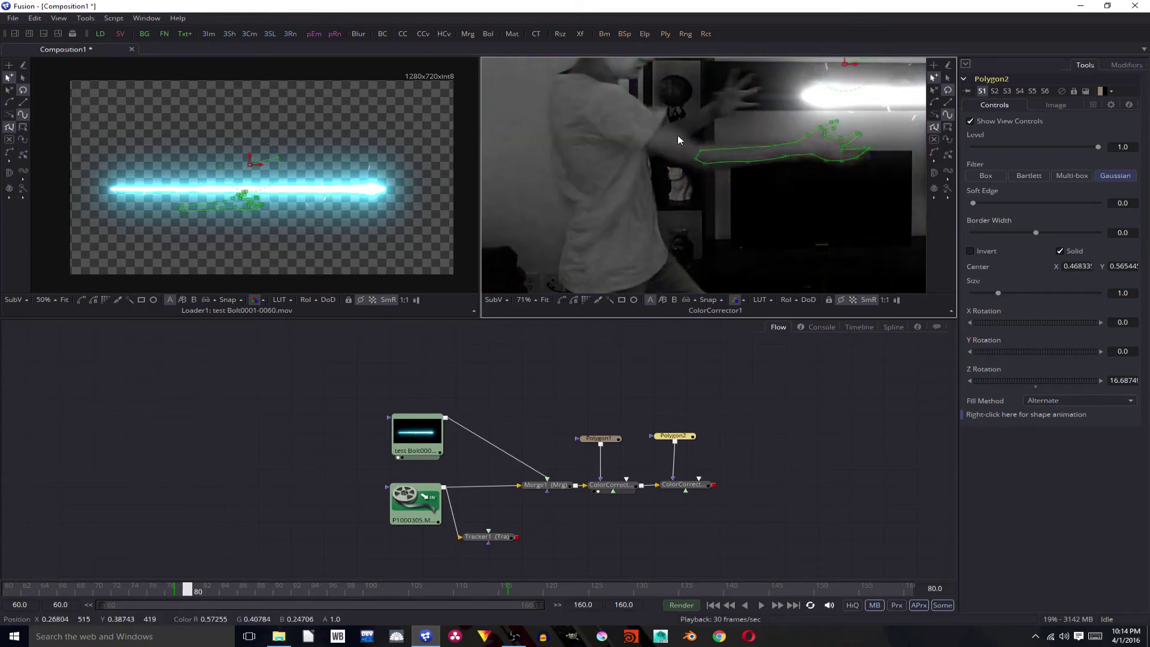
drag(684, 141, 713, 169)
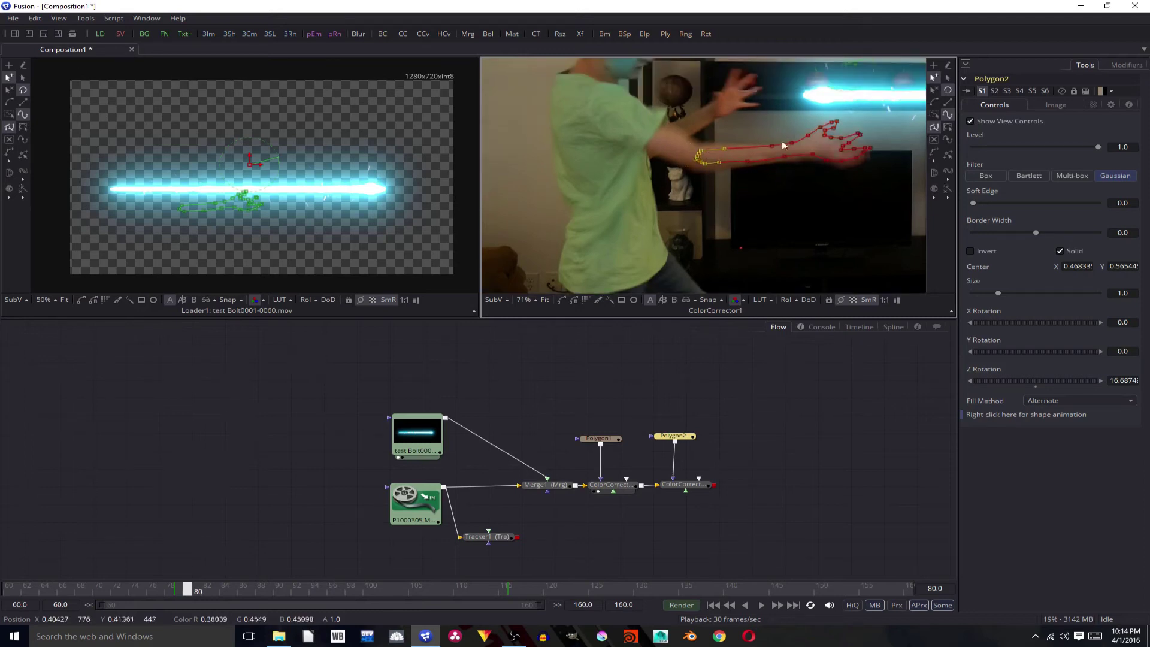
drag(802, 72, 814, 121)
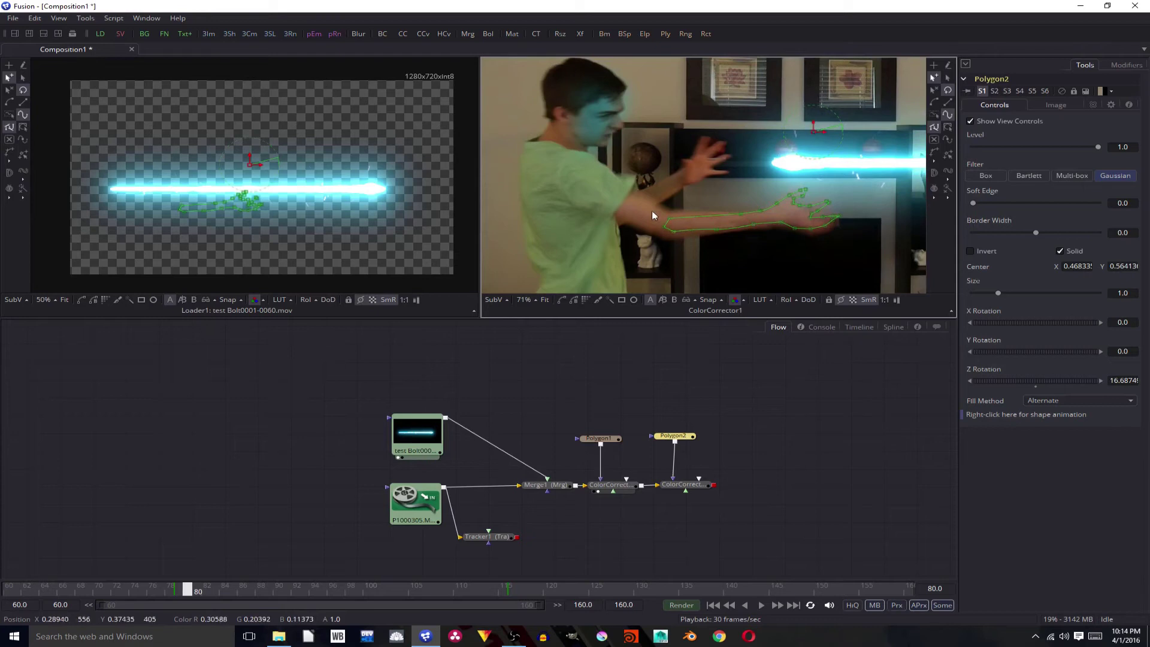
Refine the Polygon2 mask at frame 80 by adjusting its elbow-end points and moving its center Y to about 0.567
drag(652, 210, 679, 233)
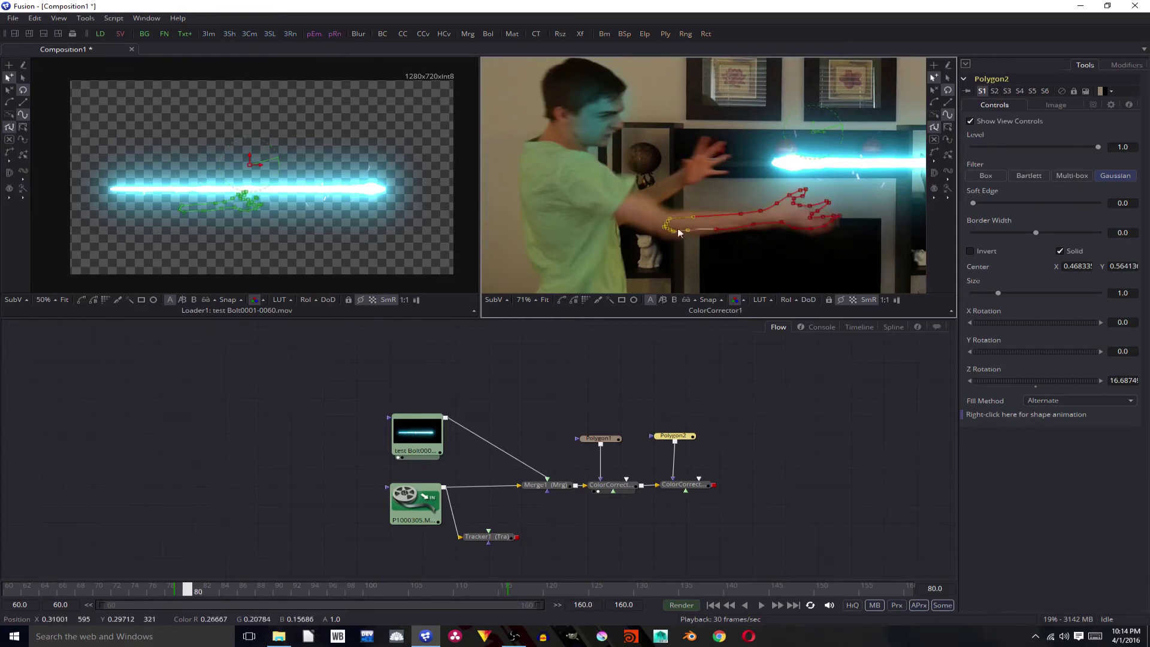
drag(814, 120, 812, 121)
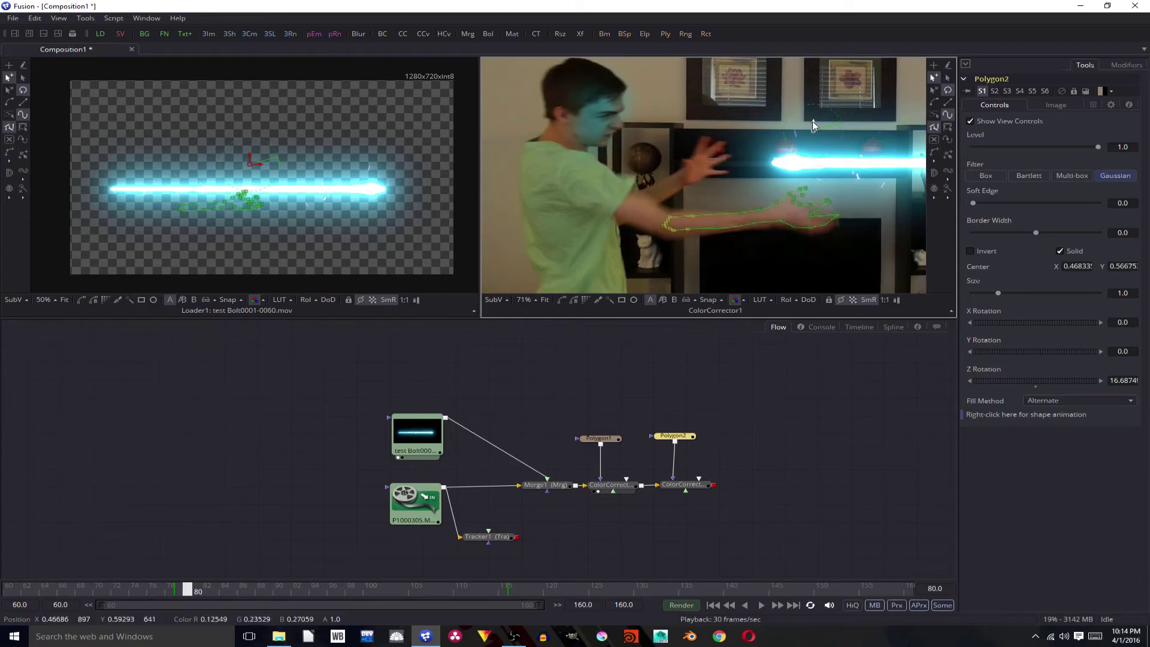
click(671, 214)
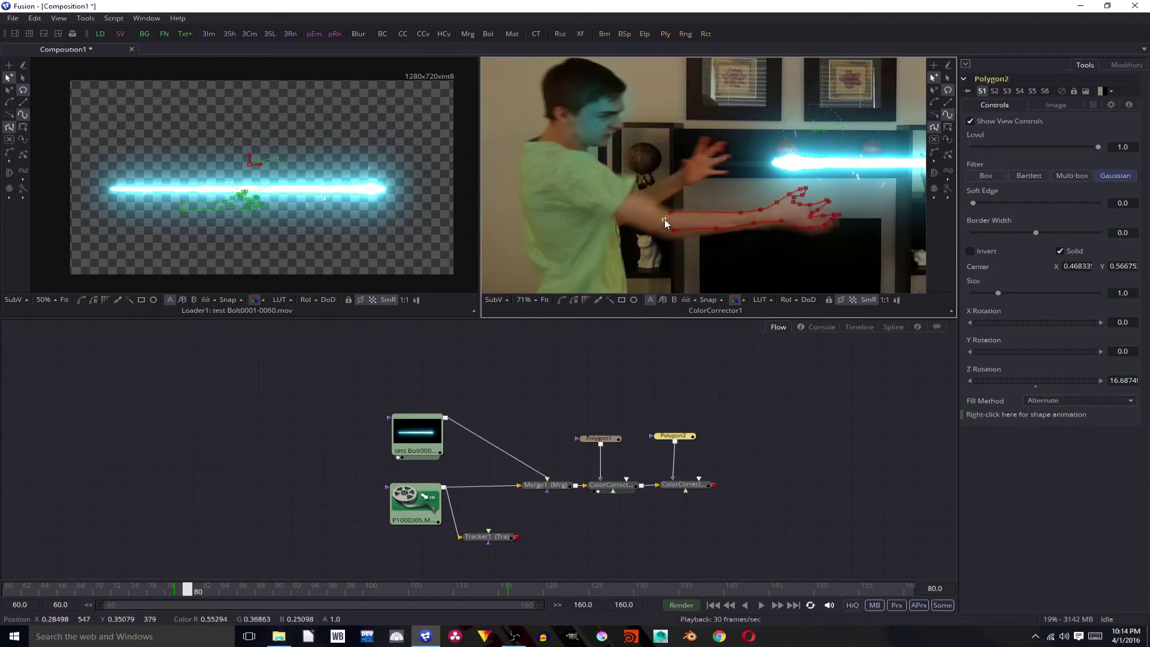
drag(672, 231, 670, 229)
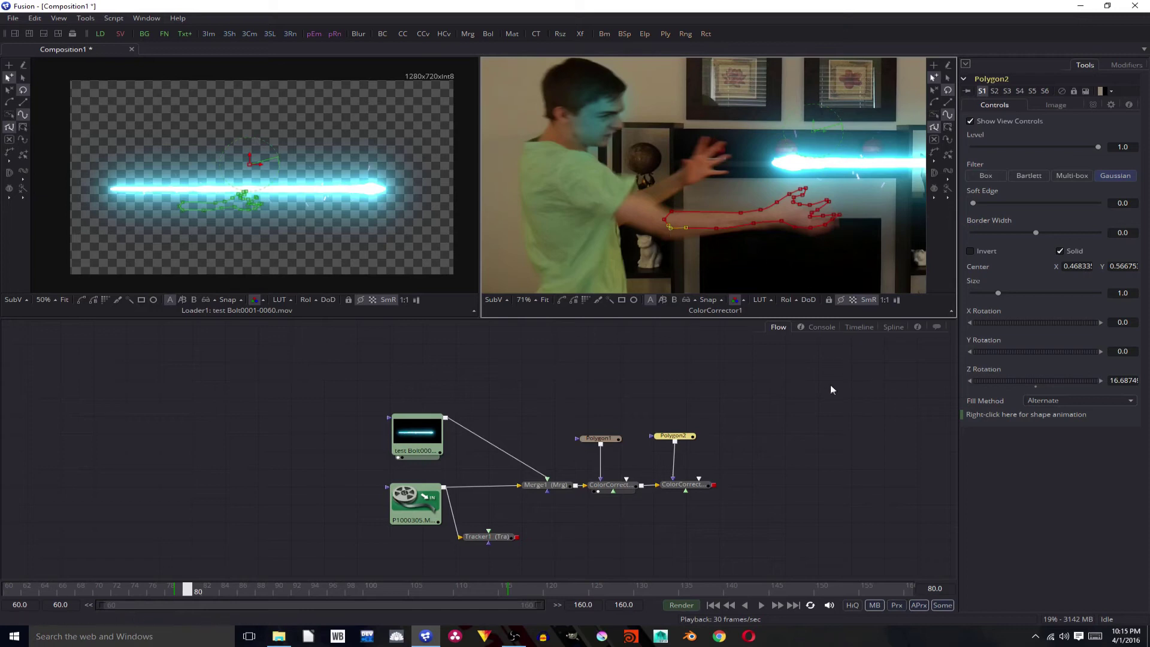
Play the shot from the beginning, return to frame 80, and animate the Polygon2 mask's Center
click(707, 605)
click(761, 606)
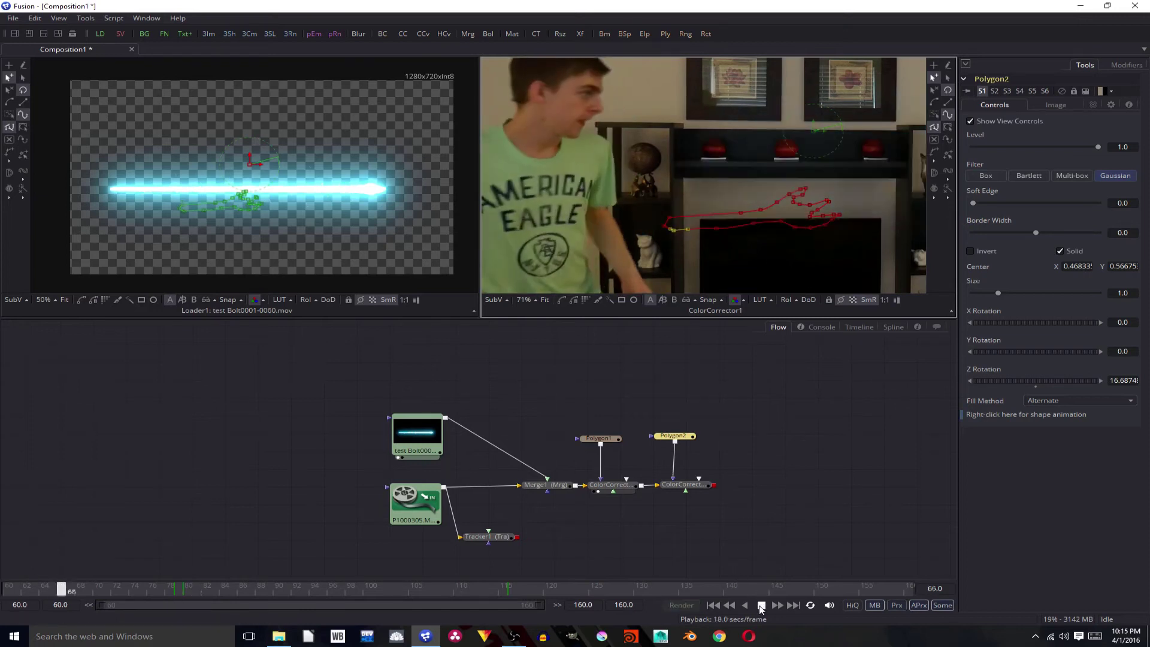
click(761, 606)
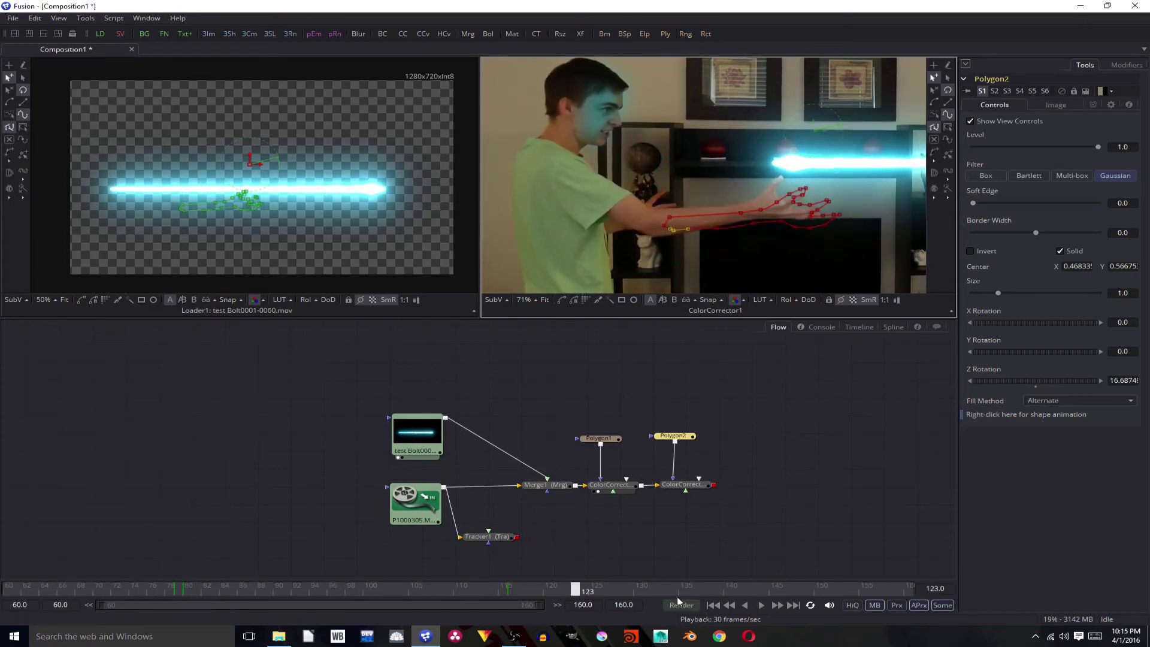
drag(228, 588, 190, 588)
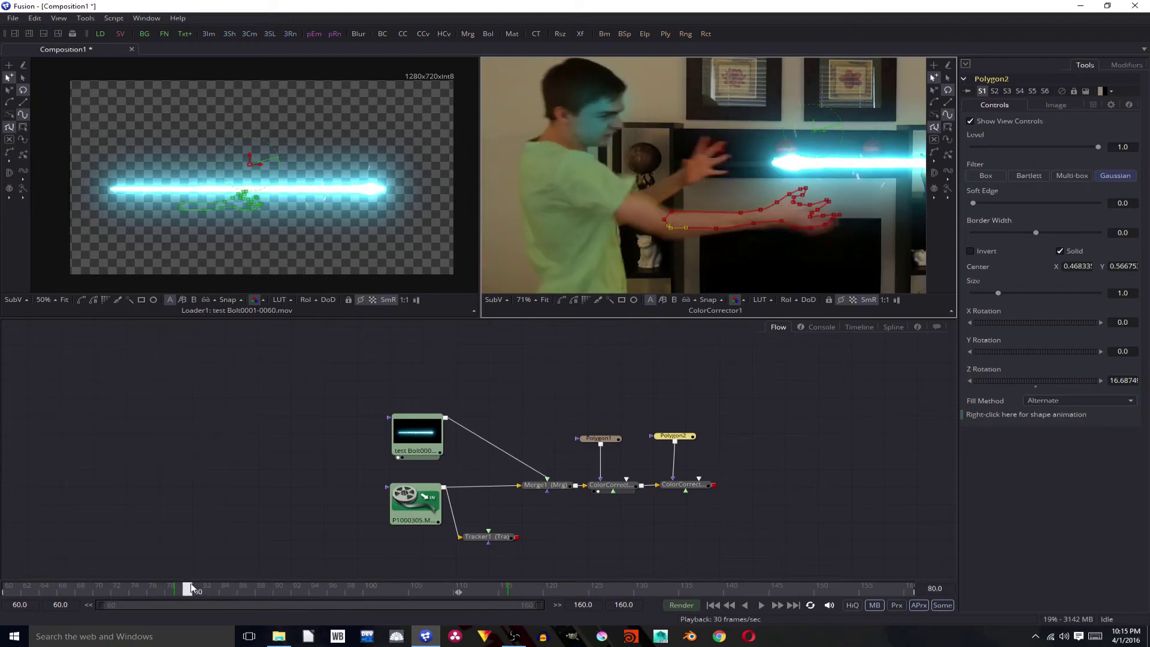
right_click(987, 270)
click(1012, 275)
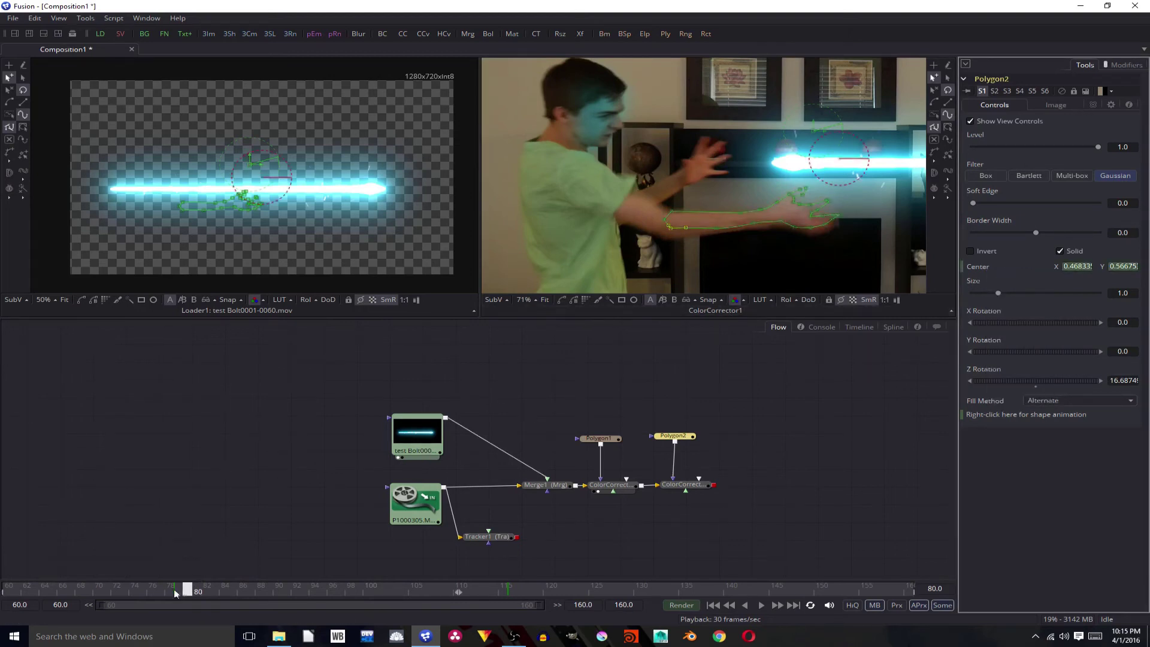
Fit the Polygon2 arm mask at frame 82 with a Z rotation of about 24.35, center about 0.444, 0.581, and adjusted finger points
drag(192, 593, 210, 595)
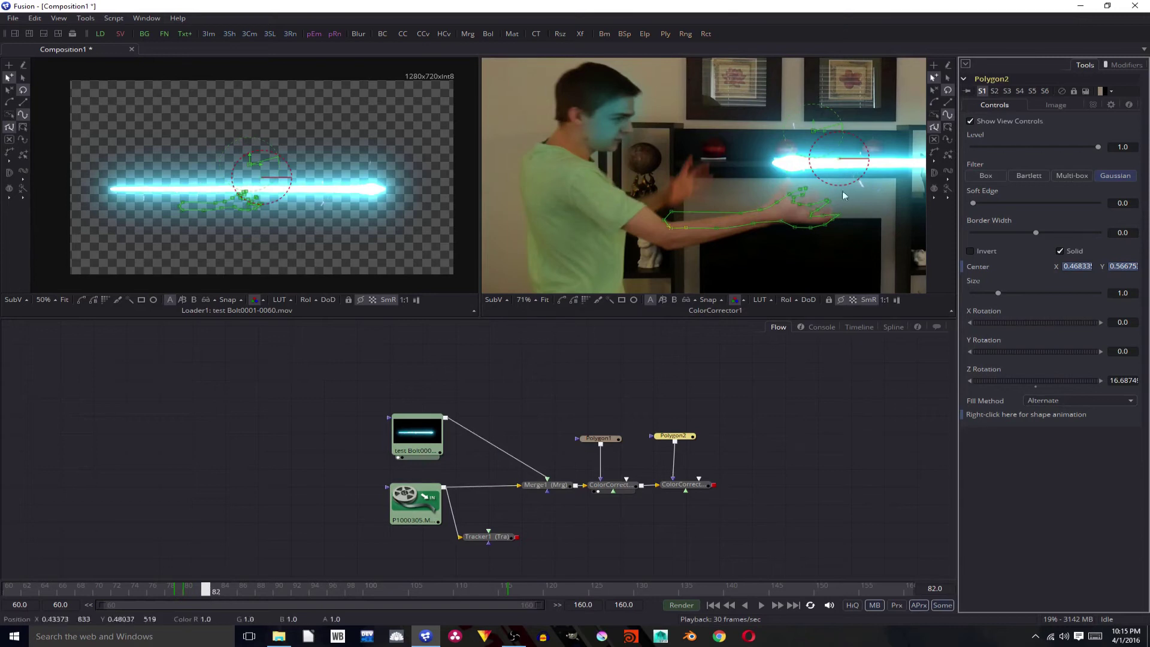
drag(858, 143, 818, 123)
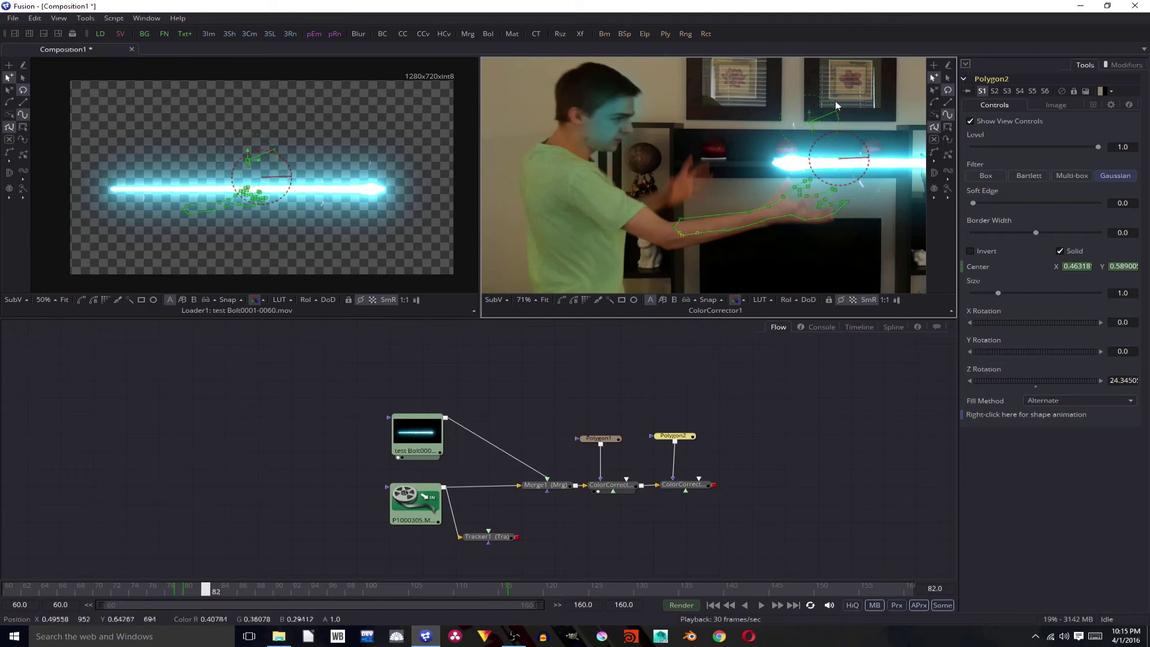
drag(819, 123, 794, 120)
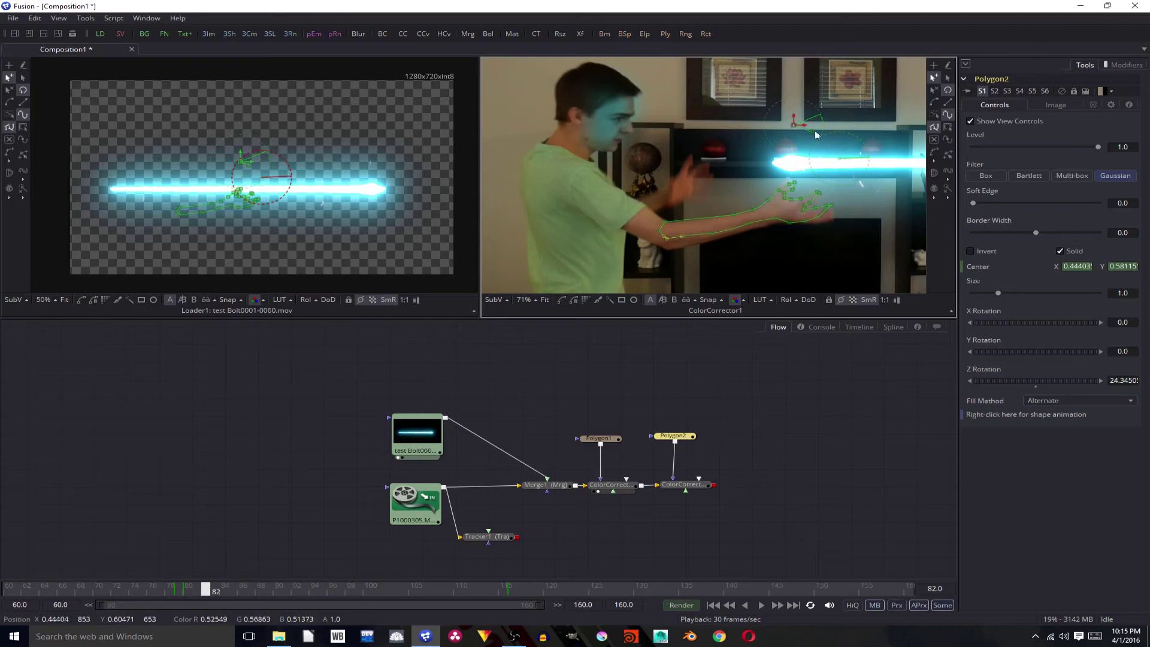
drag(817, 218, 833, 221)
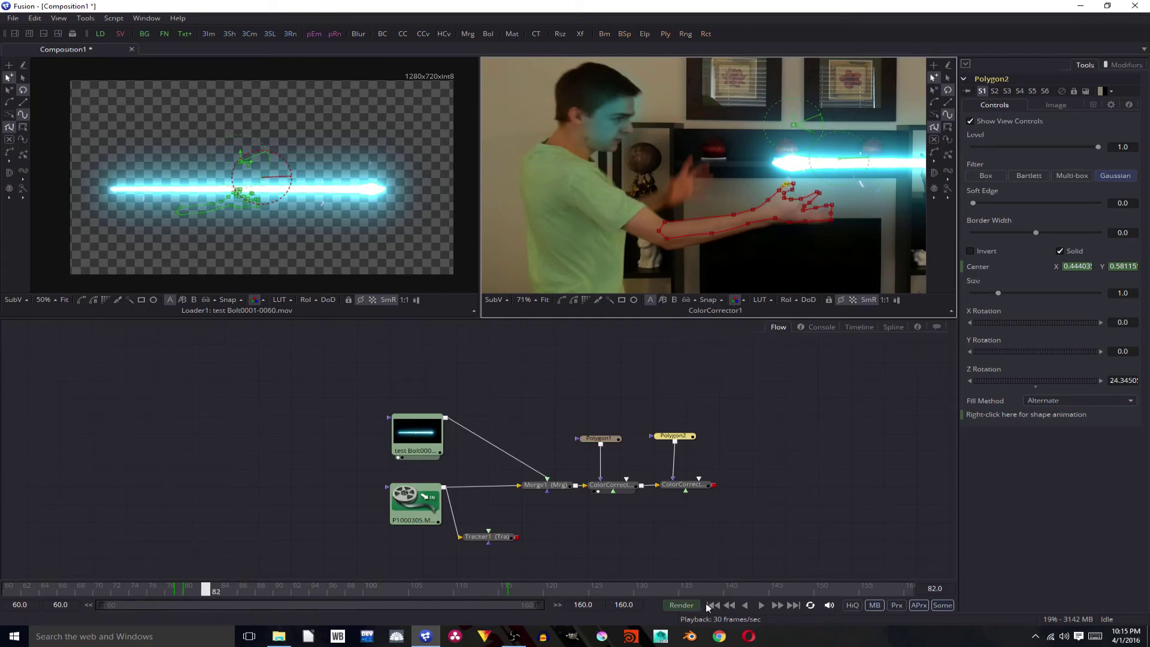
Play back the mask motion and move the Polygon2 center to about 0.436, 0.588 at frame 95
click(761, 605)
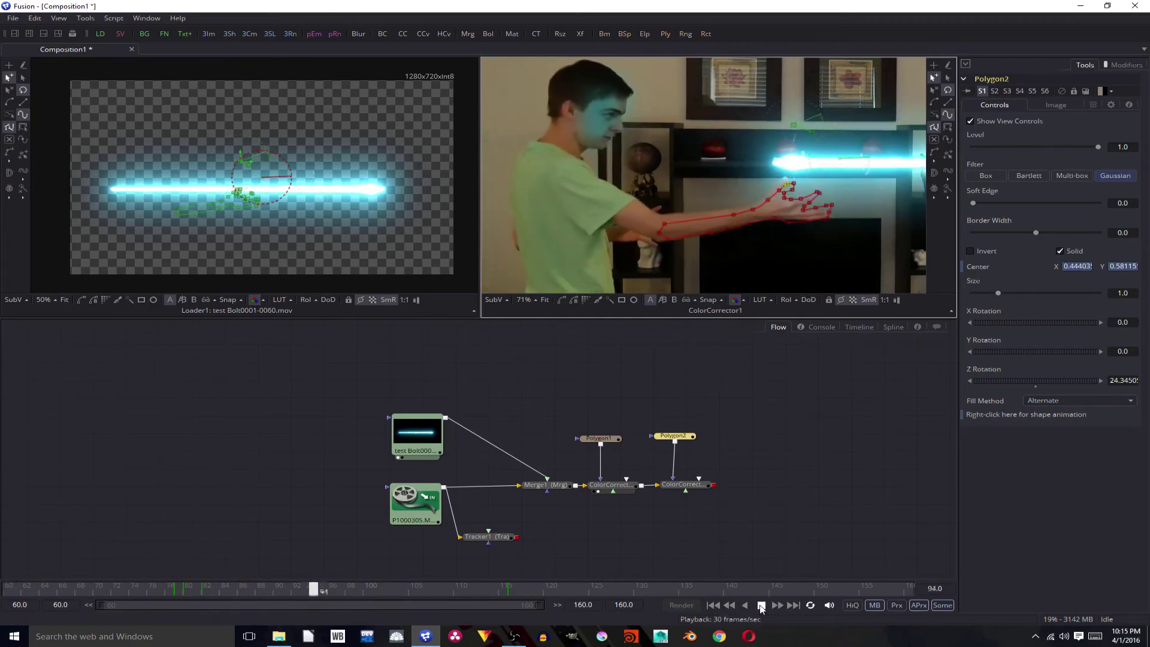
click(762, 605)
drag(522, 590, 323, 592)
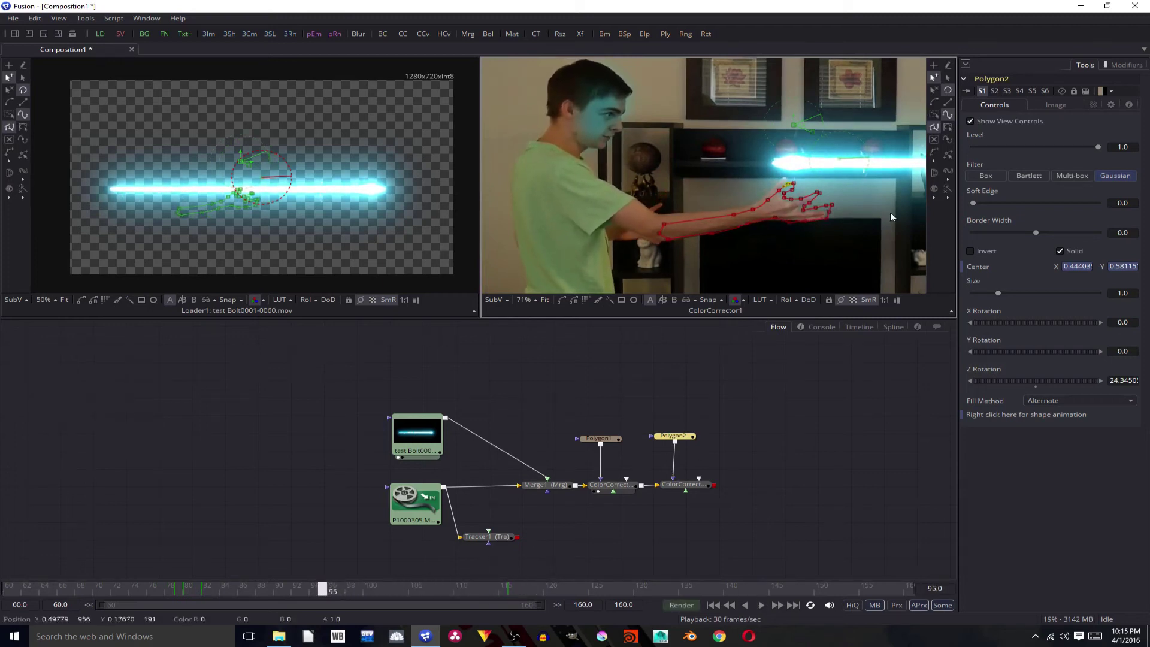
drag(806, 127, 788, 116)
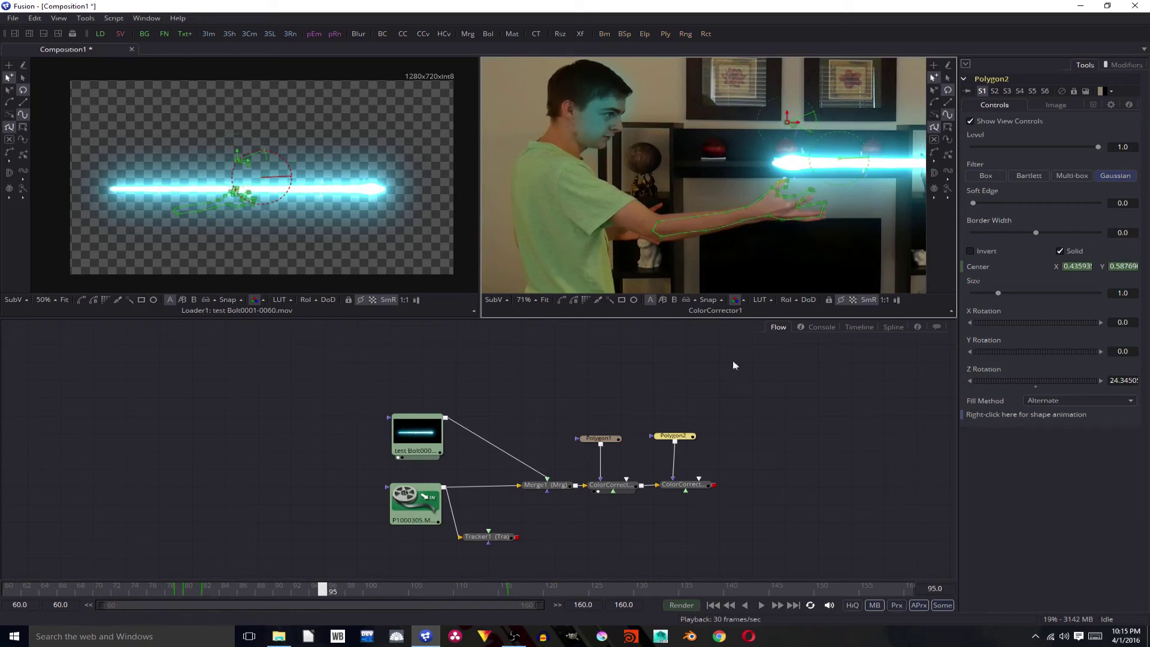
Refit the Polygon2 mask at frame 107 with a Z rotation of about 20.77 and its center at about 0.435, 0.589
drag(328, 594, 431, 593)
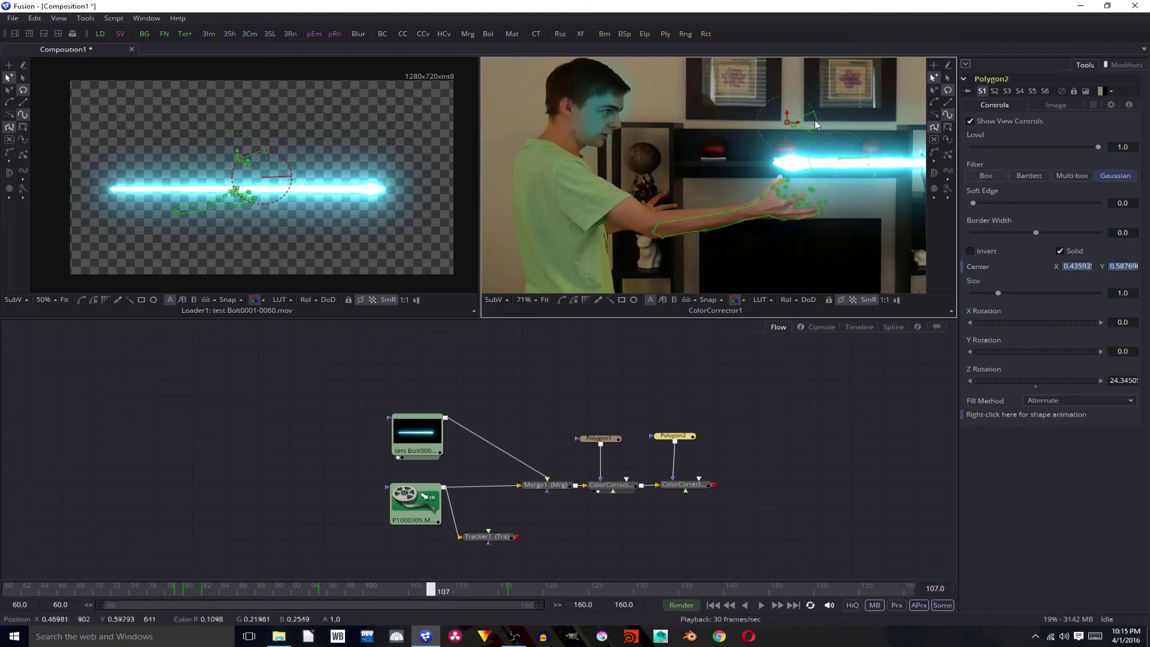
drag(813, 114, 818, 123)
mouse_move(431, 589)
mouse_down()
mouse_move(467, 589)
mouse_move(434, 587)
mouse_up()
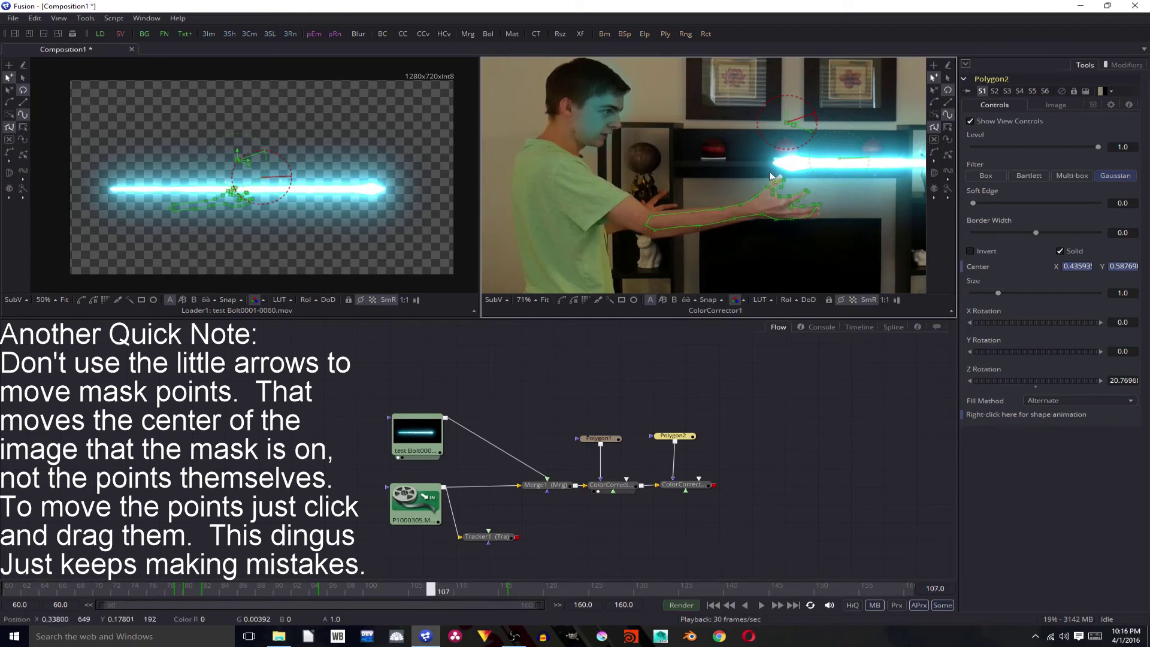
drag(789, 124, 789, 125)
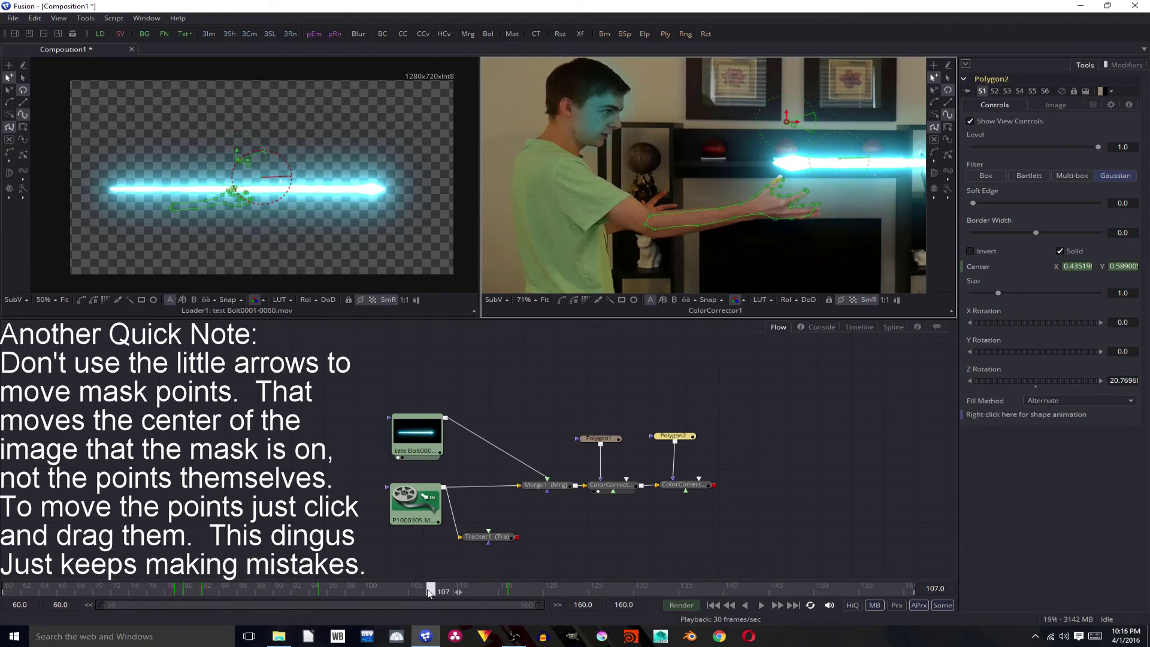
Display the second Color Corrector's result at frame 126 and set the Polygon2 mask's soft edge to about 0.026
drag(429, 592, 605, 608)
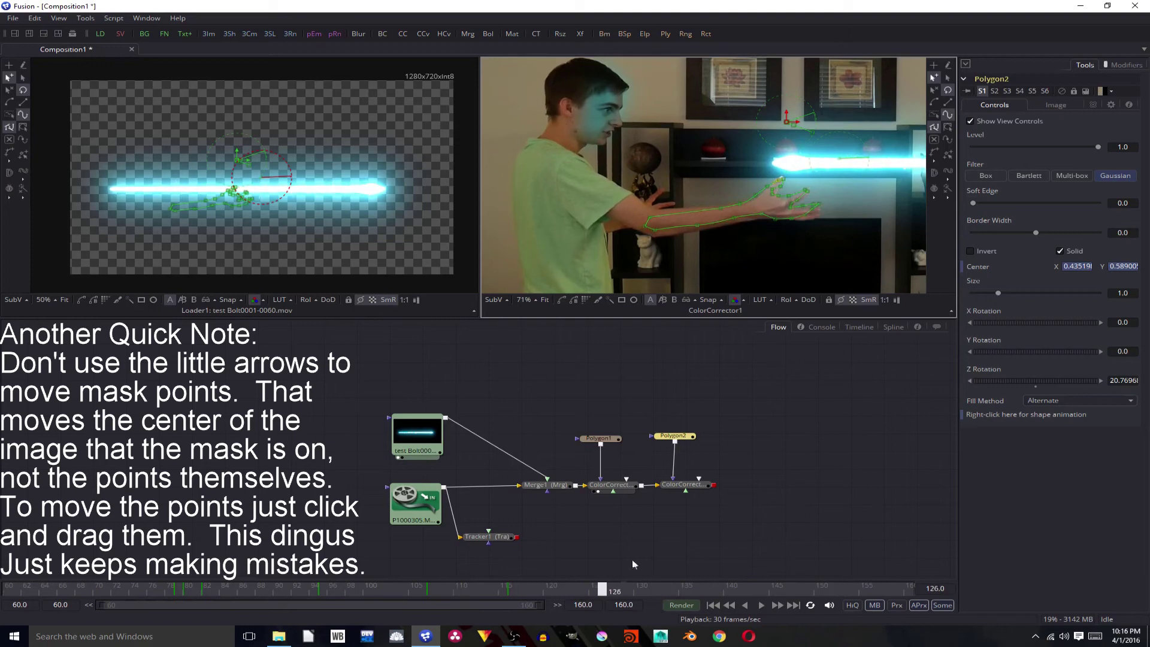
click(671, 489)
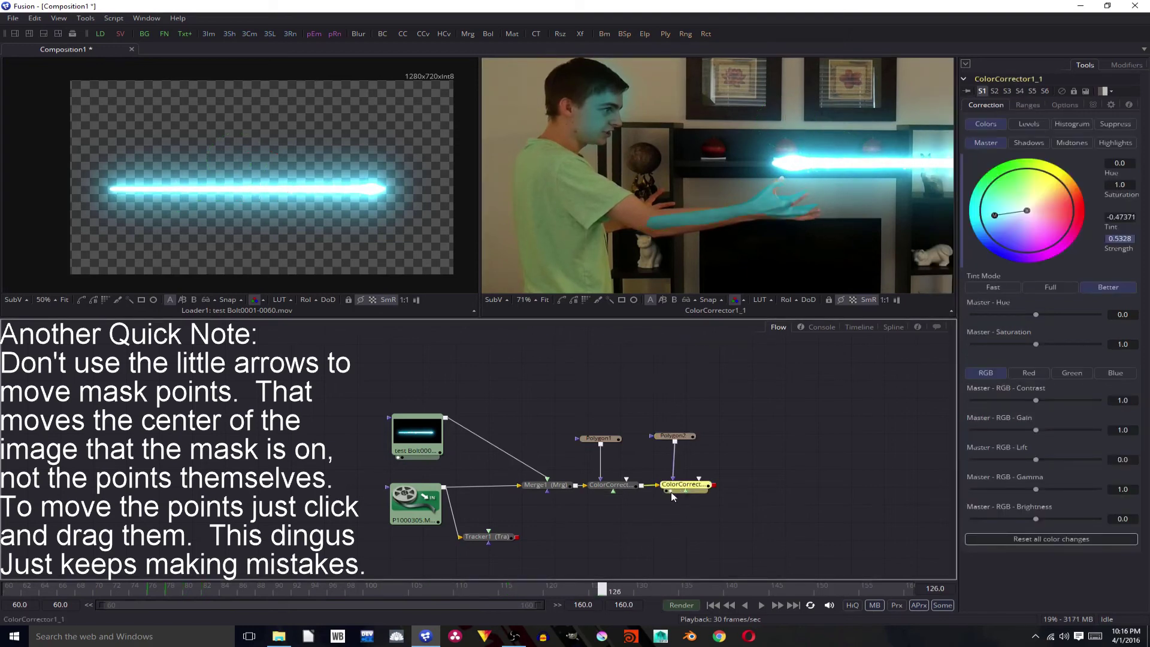
click(674, 435)
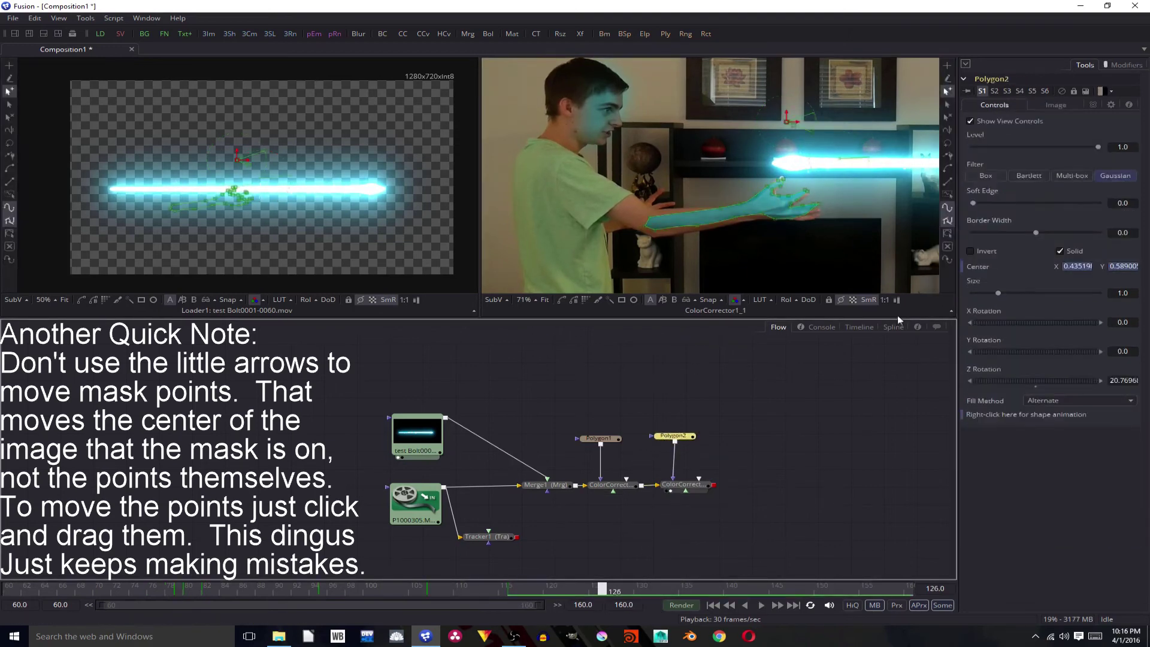
drag(977, 203, 993, 204)
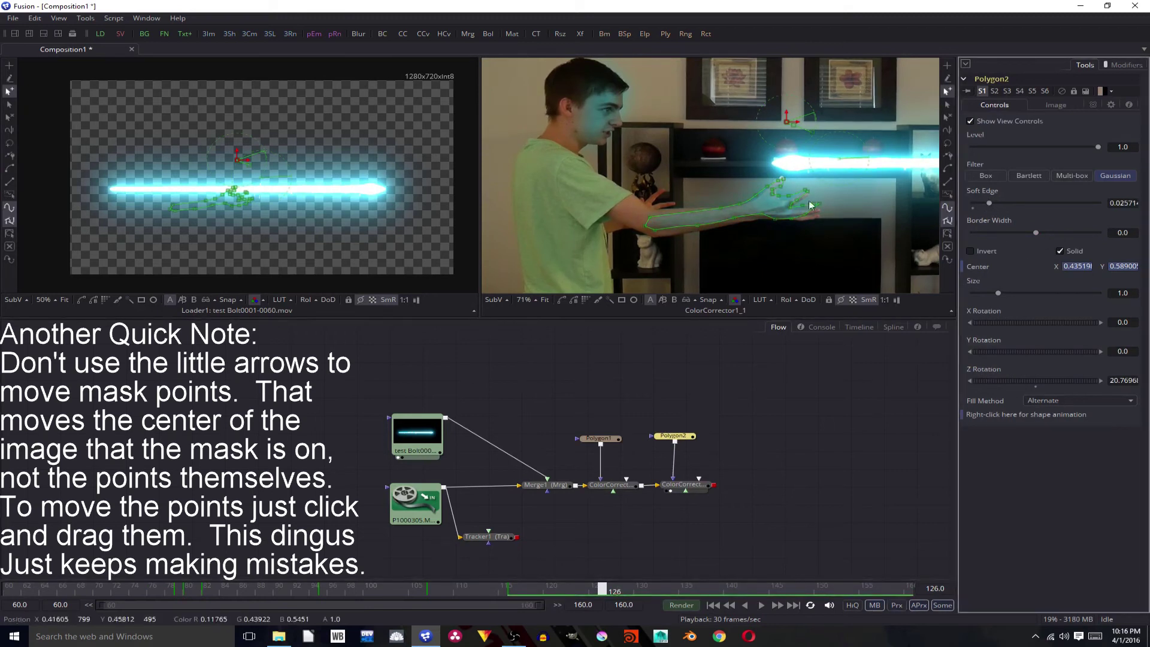
Play the shot from the beginning to check the softened cyan light on the arm
click(712, 605)
click(763, 606)
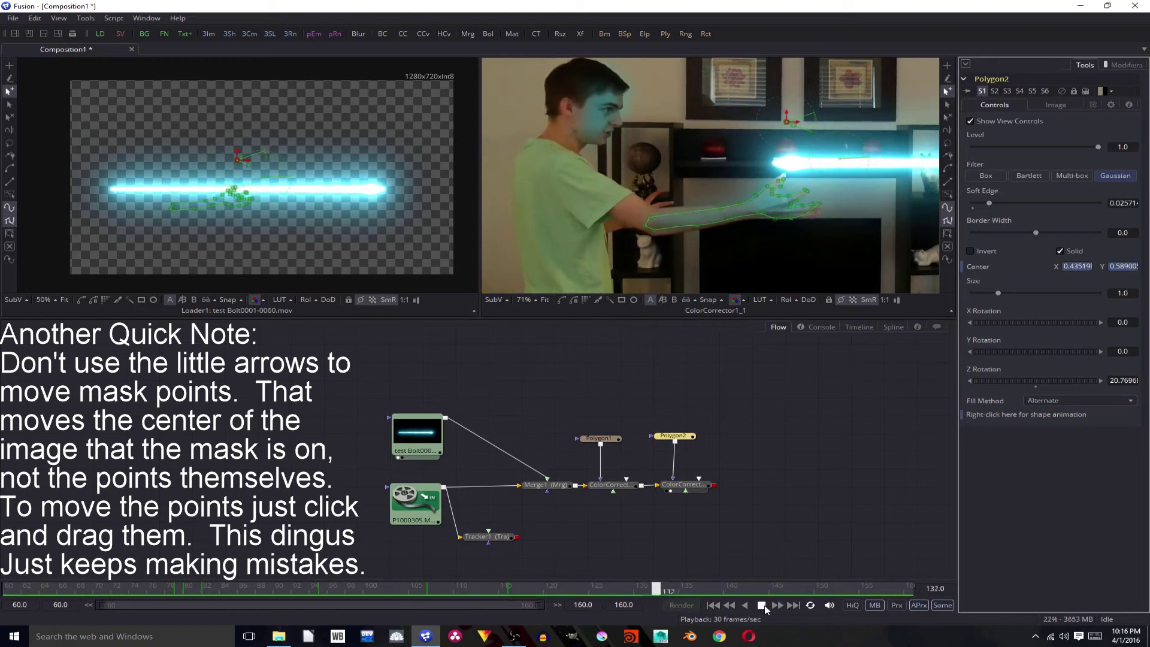
click(763, 606)
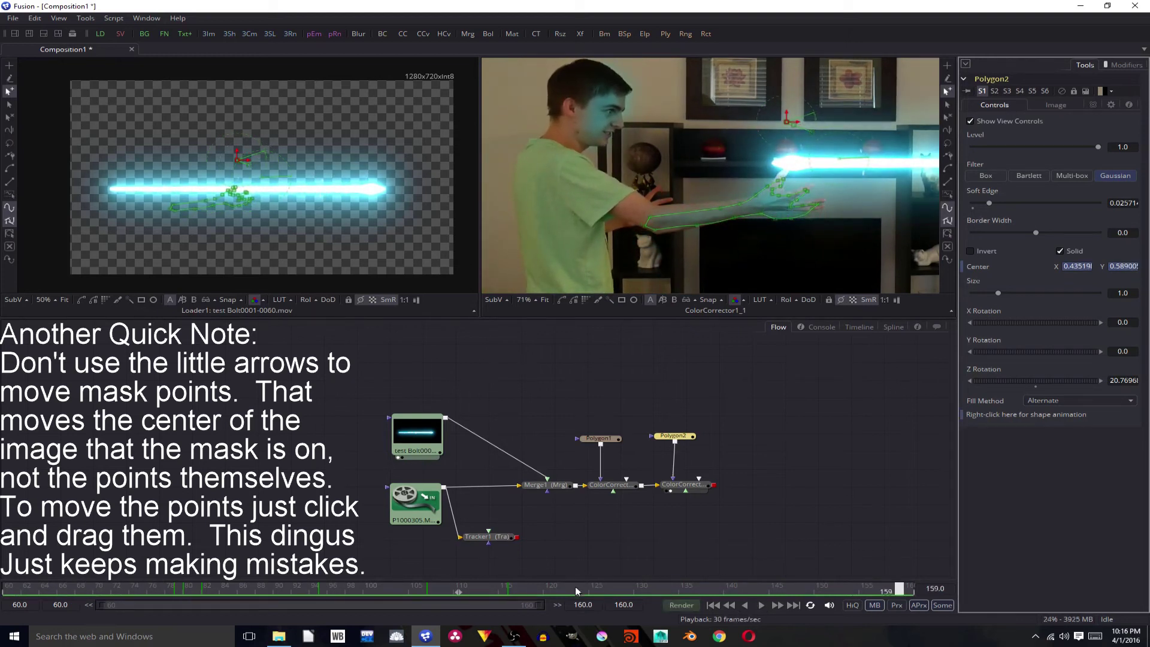
Reposition the upper elbow point of the Polygon2 mask at frames 115 and 100 to follow the arm's edge
drag(577, 591, 503, 630)
click(649, 217)
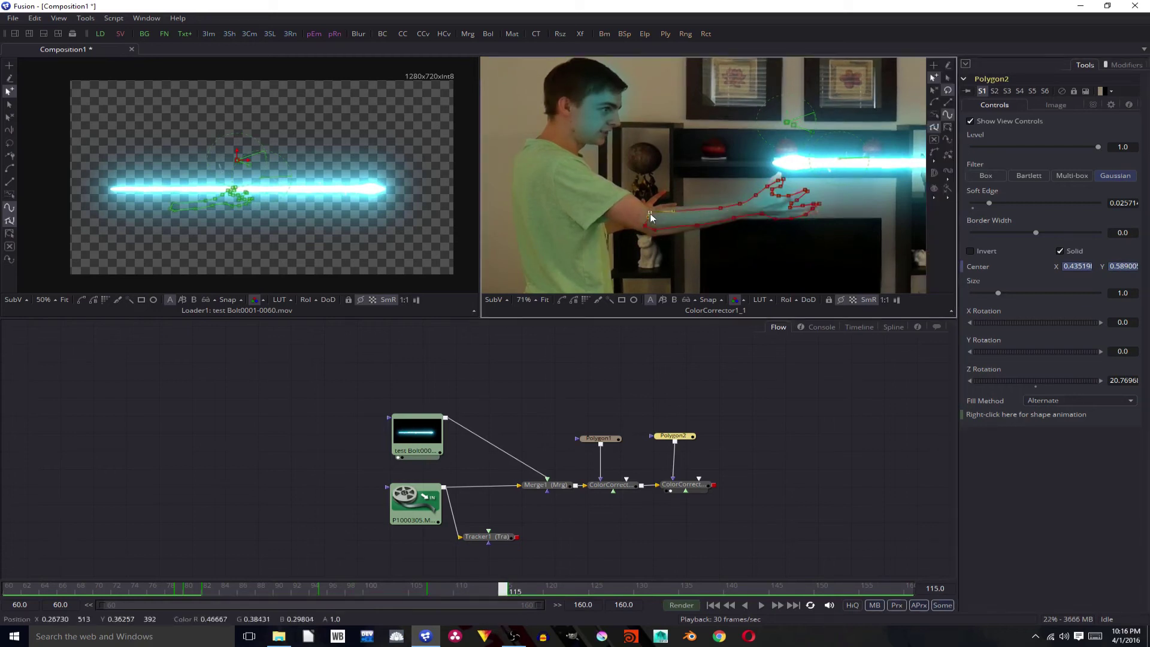
drag(649, 214, 649, 208)
drag(503, 589, 370, 564)
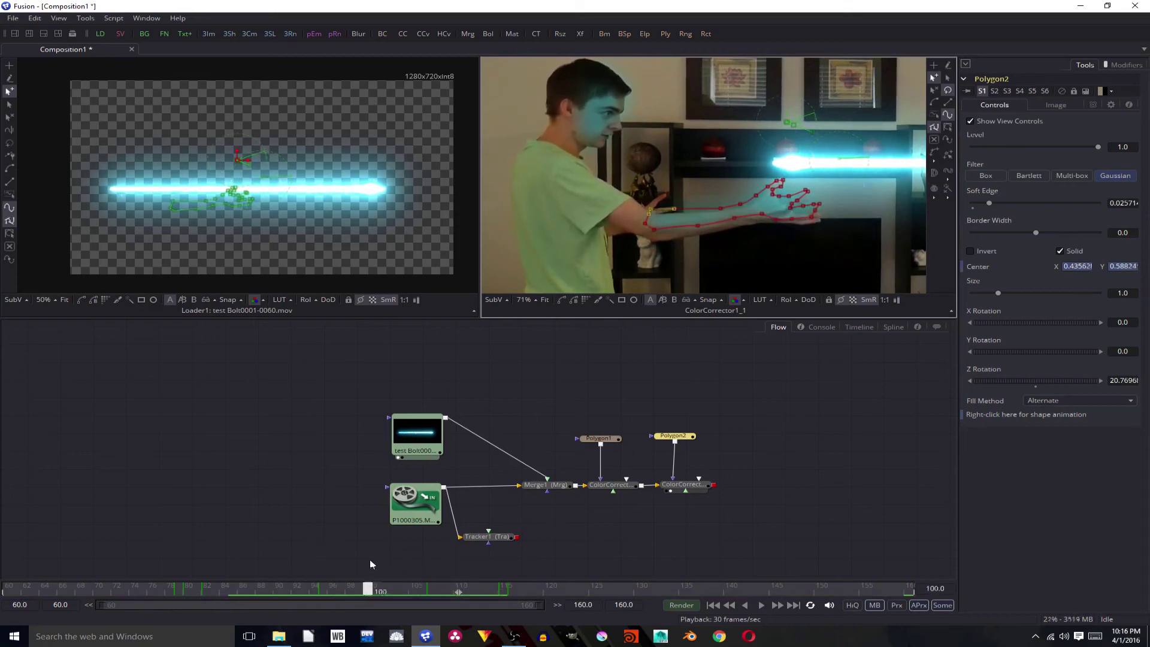
drag(650, 209, 654, 213)
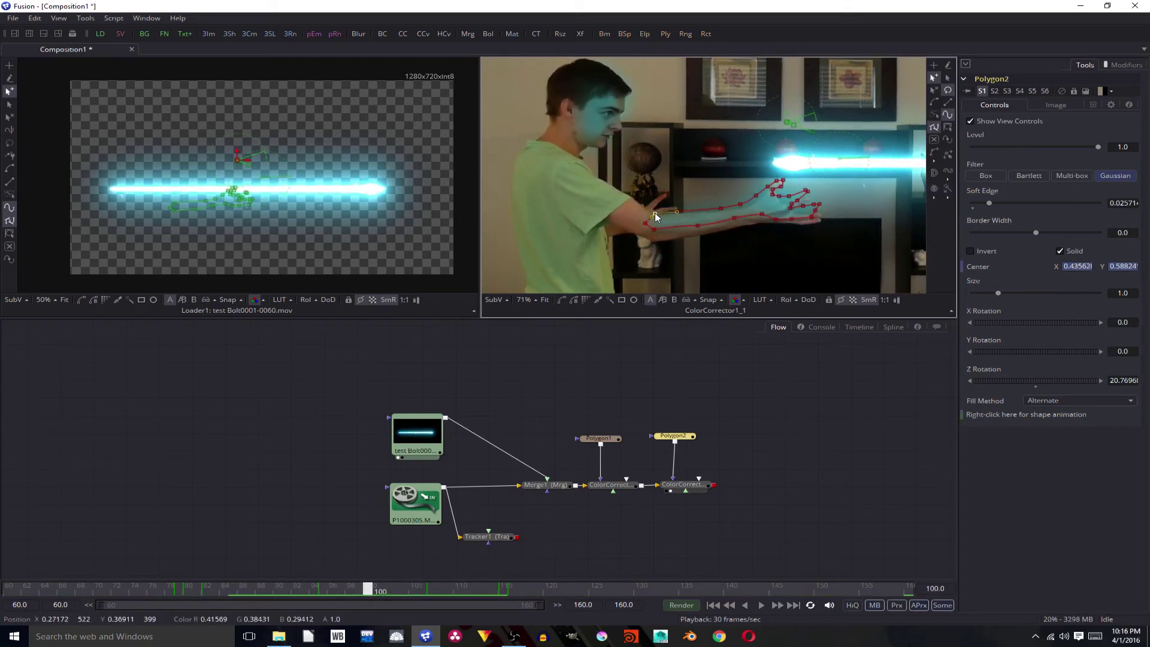
Raise the upper elbow point of the Polygon2 mask at frames 117 and 116 to match the arm
drag(369, 590, 528, 581)
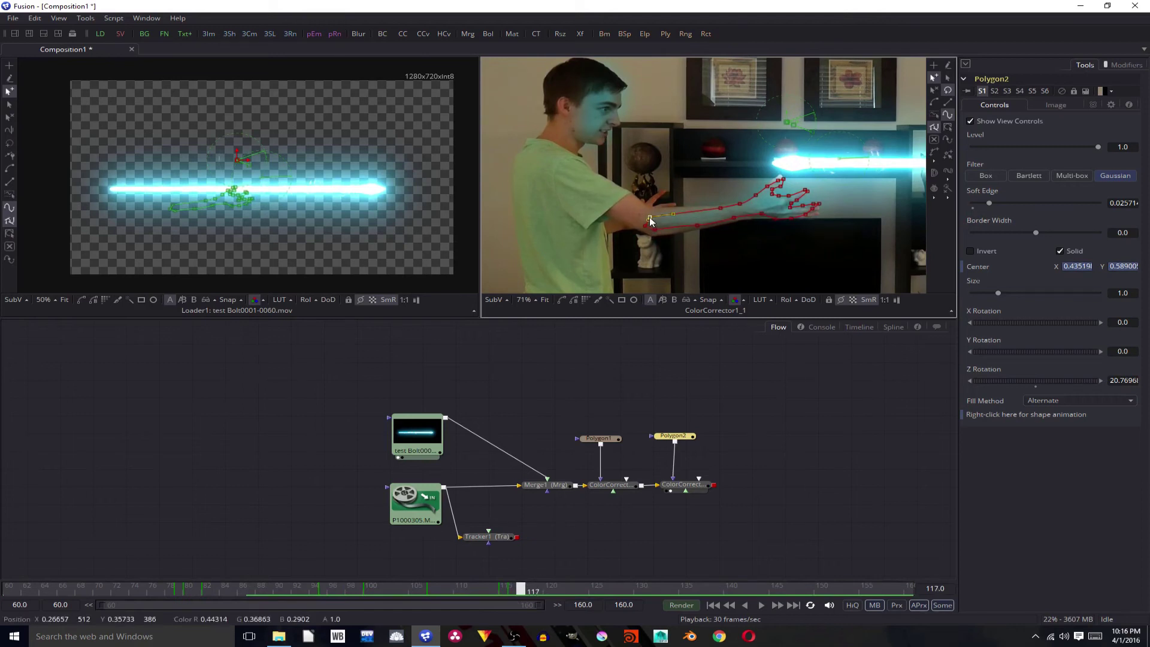
drag(649, 218, 651, 205)
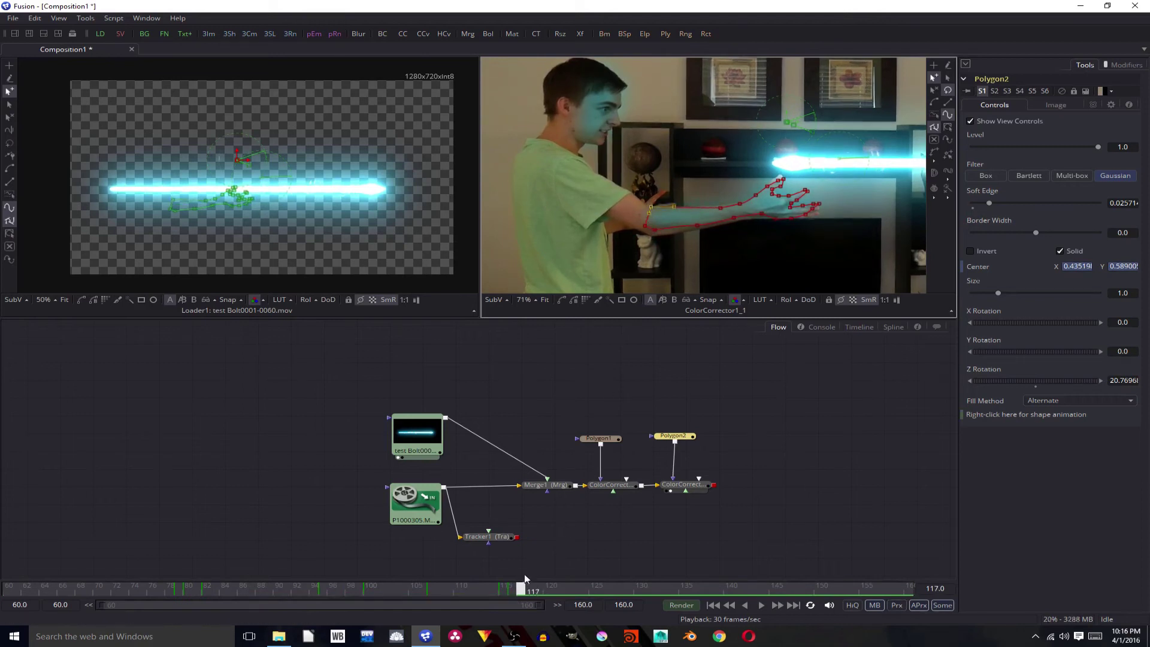
drag(519, 589, 511, 589)
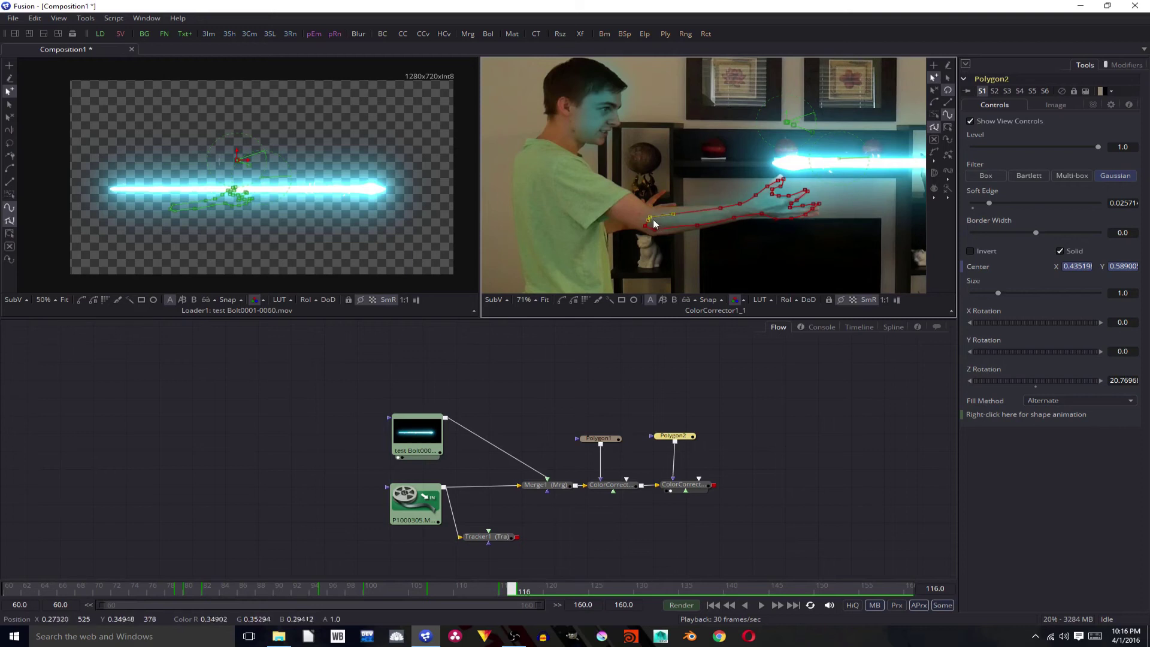
drag(652, 219, 650, 211)
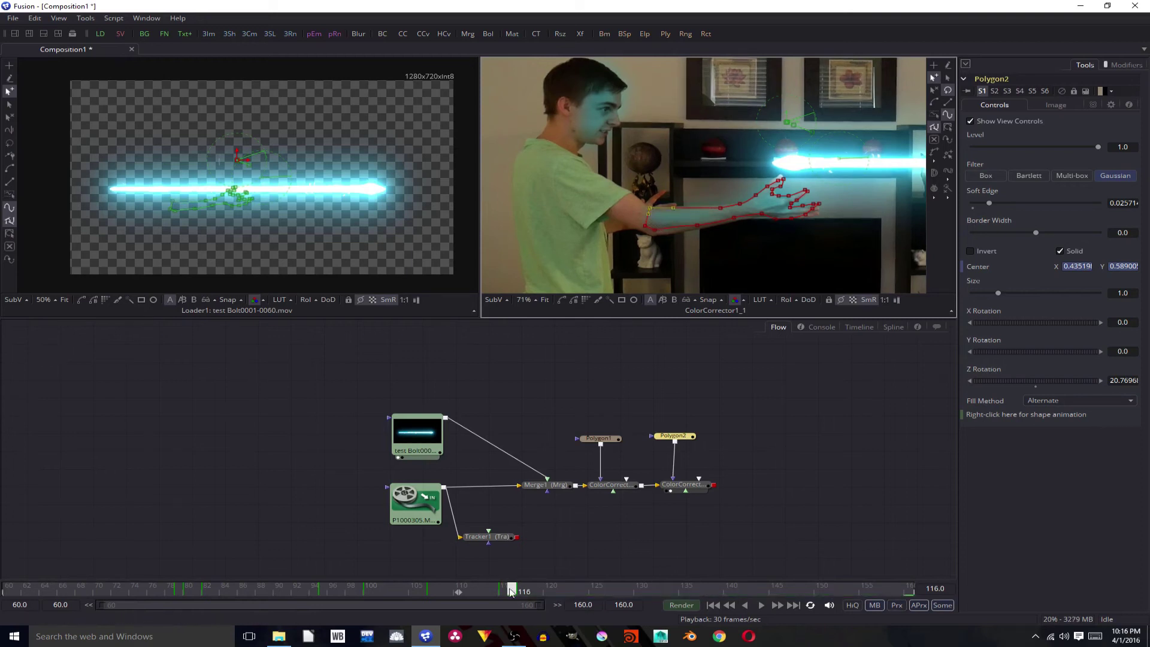
Play back the second Color Corrector's result and view the whole frame to review the finished composite
drag(511, 590, 863, 574)
click(682, 484)
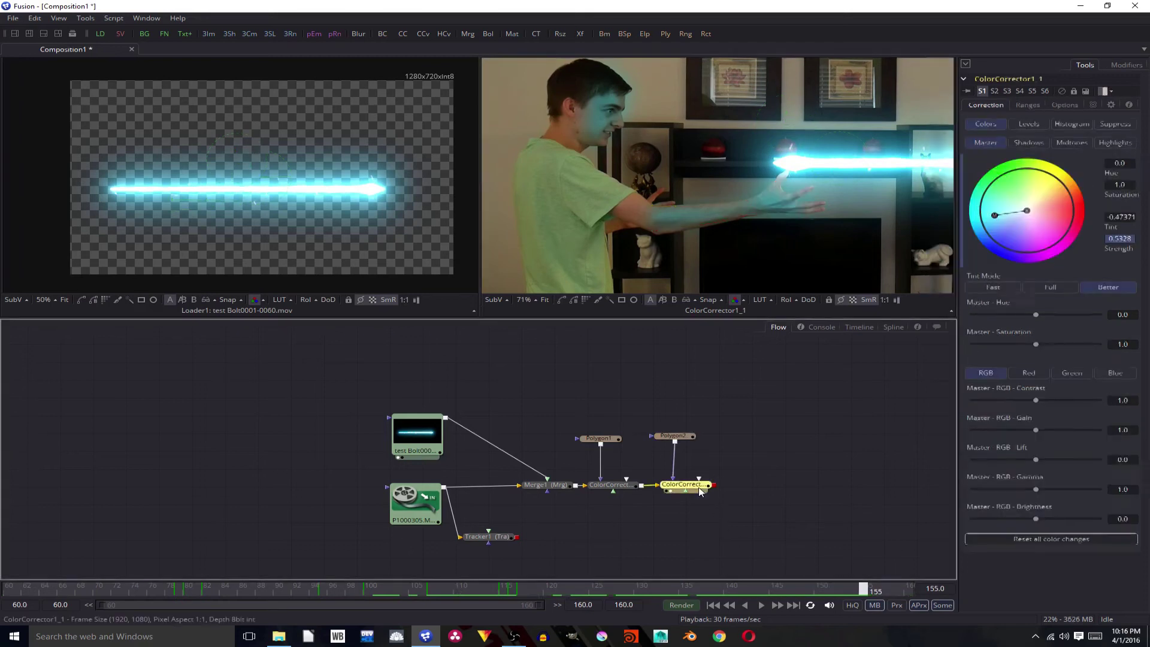
click(761, 605)
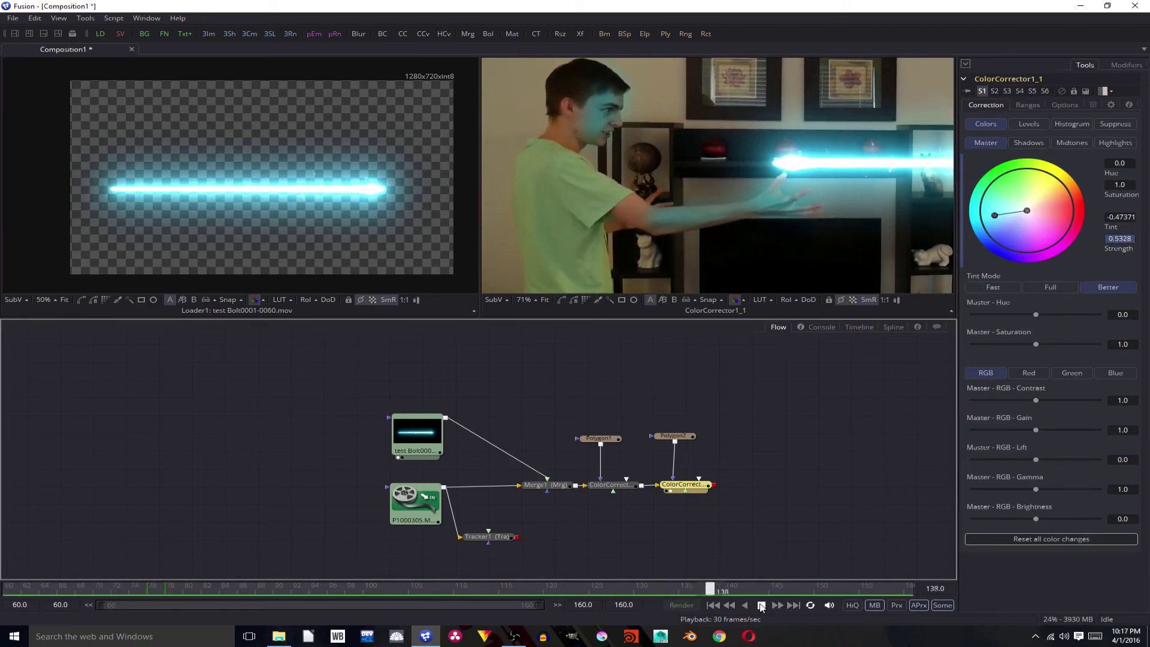
scroll(690, 216, down, 2)
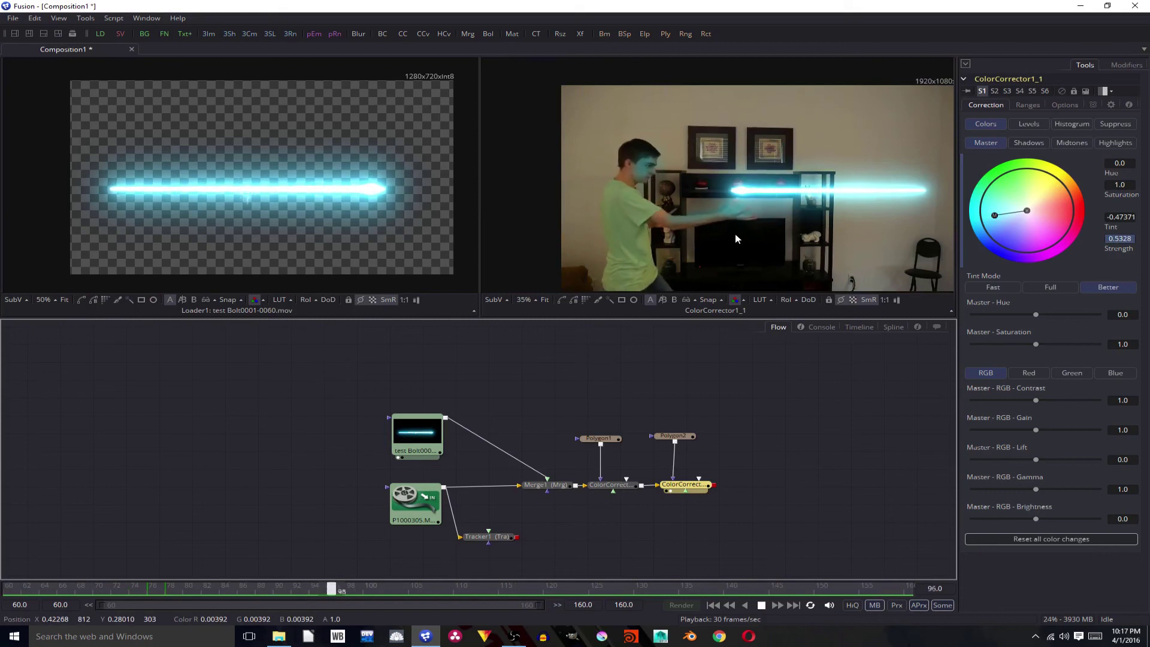
click(748, 238)
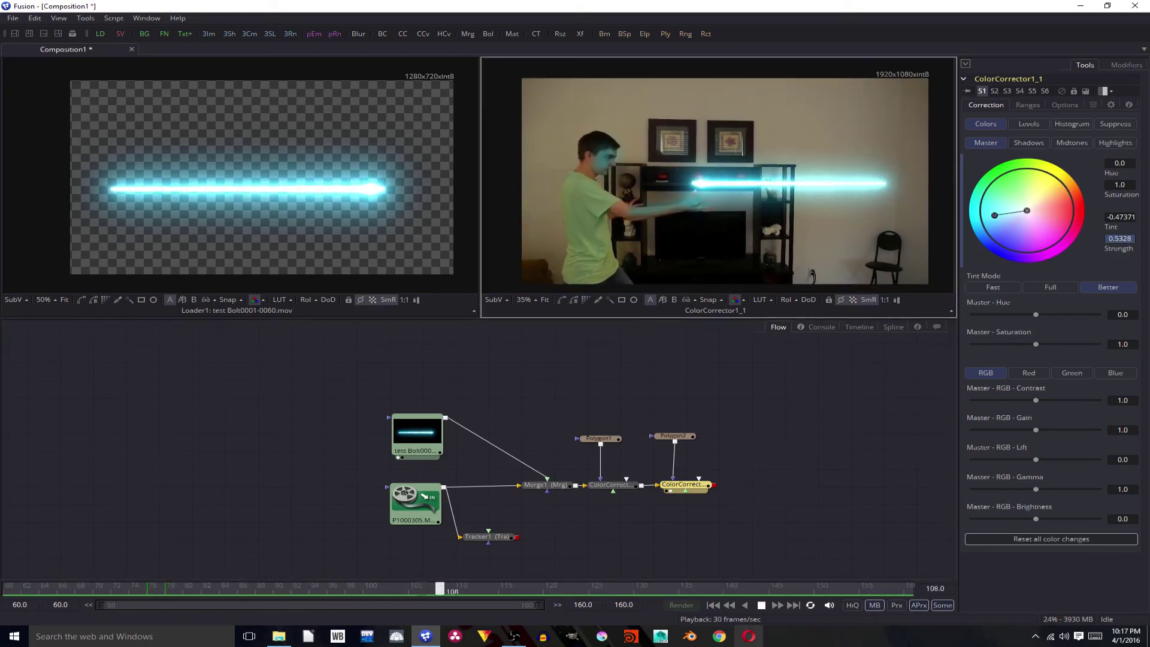
Stop playback and, at frame 78, reduce the first Color Corrector's tint strength to about 0.465 with a tint angle of about -0.488
click(762, 605)
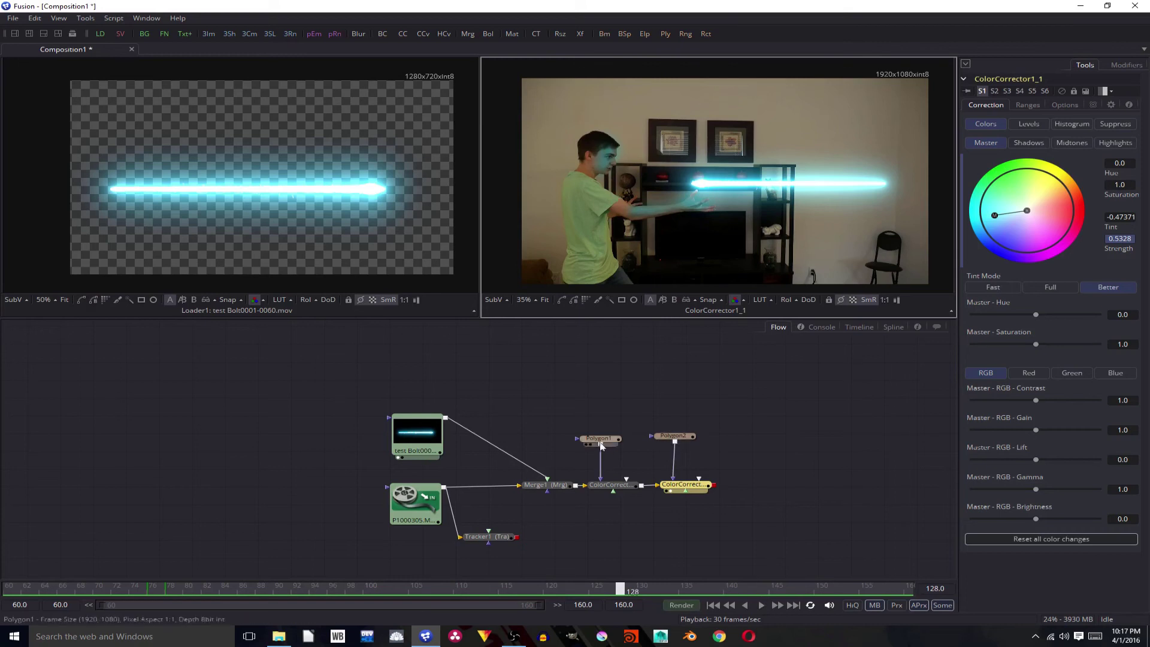
click(623, 484)
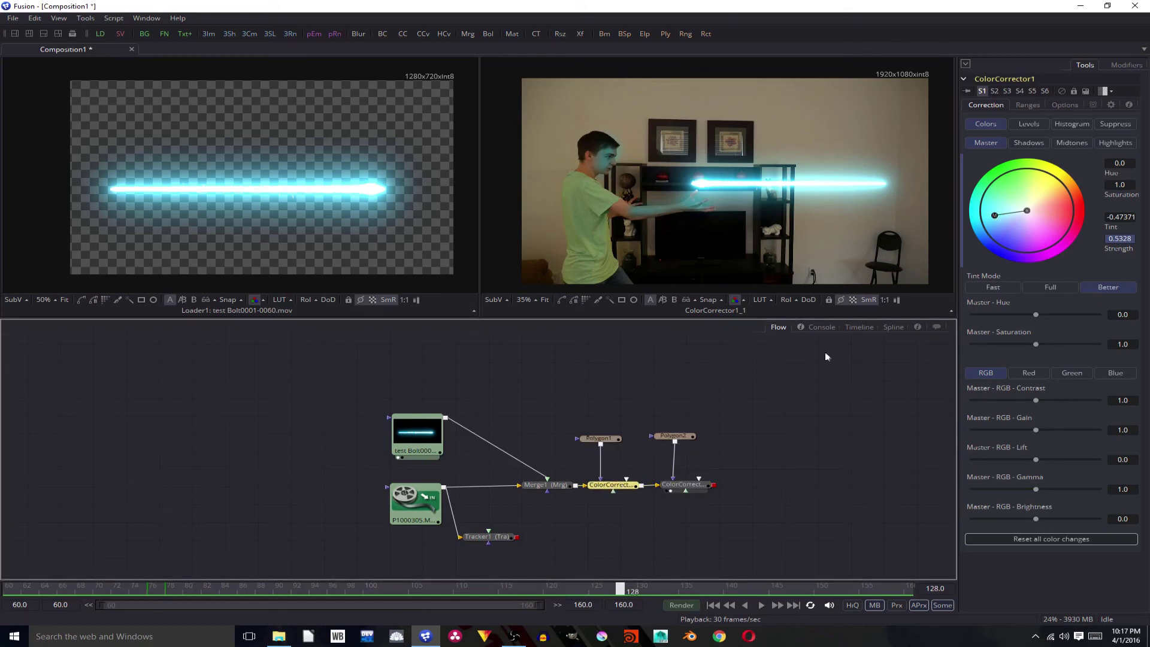
click(169, 587)
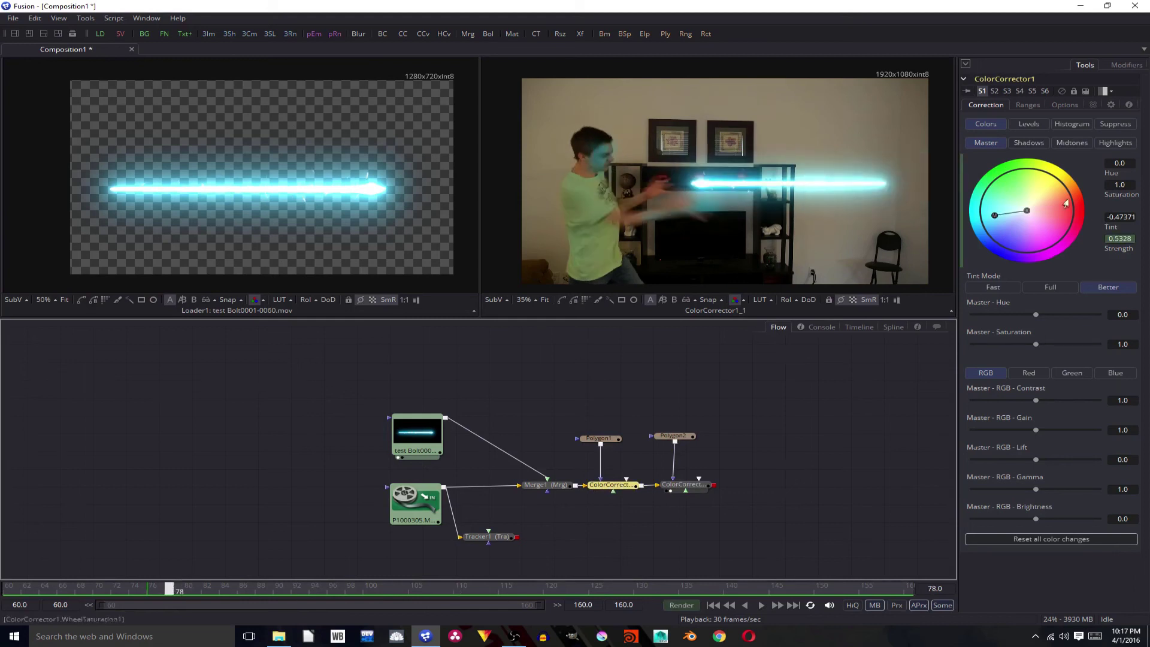
drag(994, 218, 997, 213)
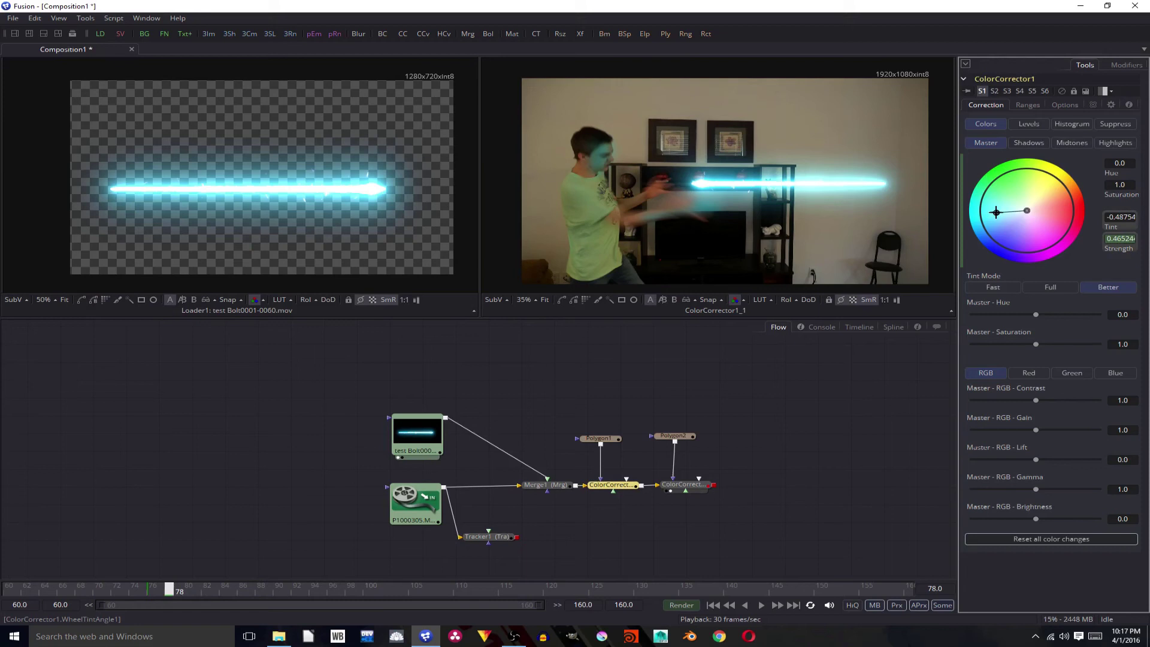
At frame 78, reduce the second Color Corrector's tint strength to about 0.42 with an angle of about -0.447, checking the shot in playback
click(683, 487)
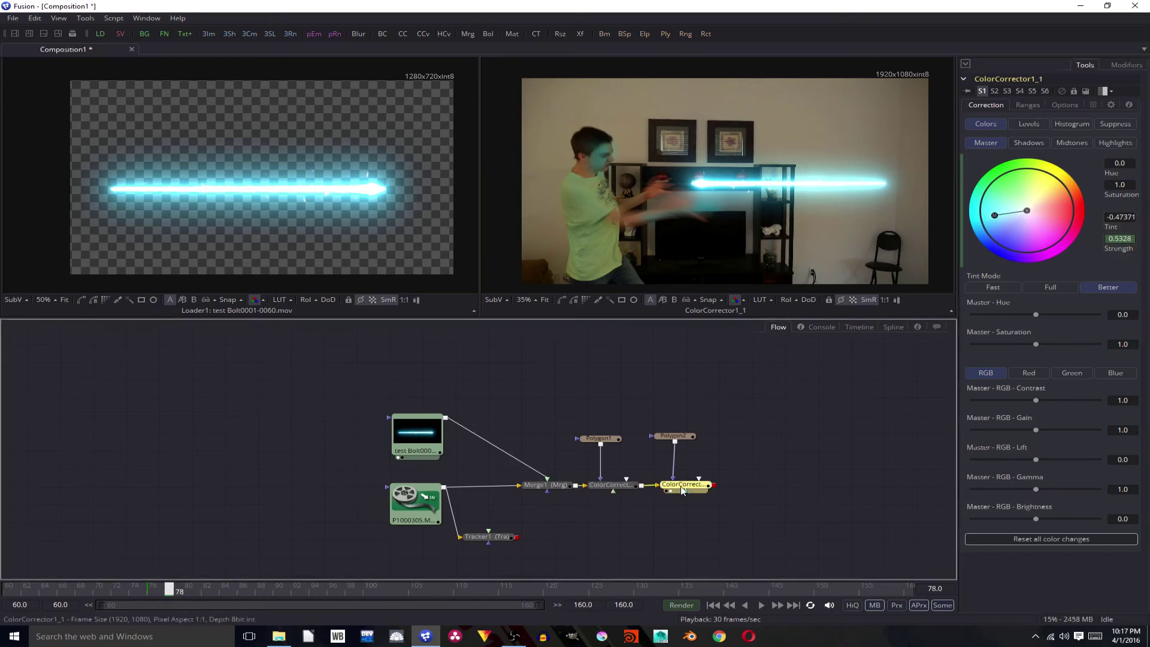
drag(994, 215, 1027, 211)
click(713, 605)
click(761, 606)
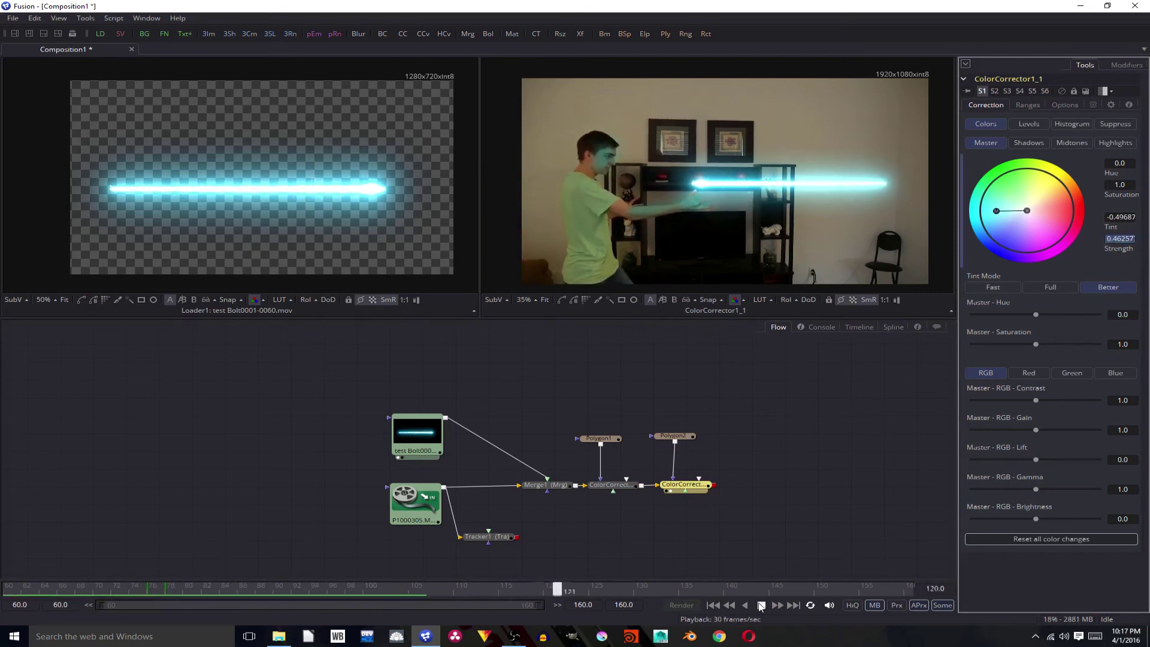
click(762, 606)
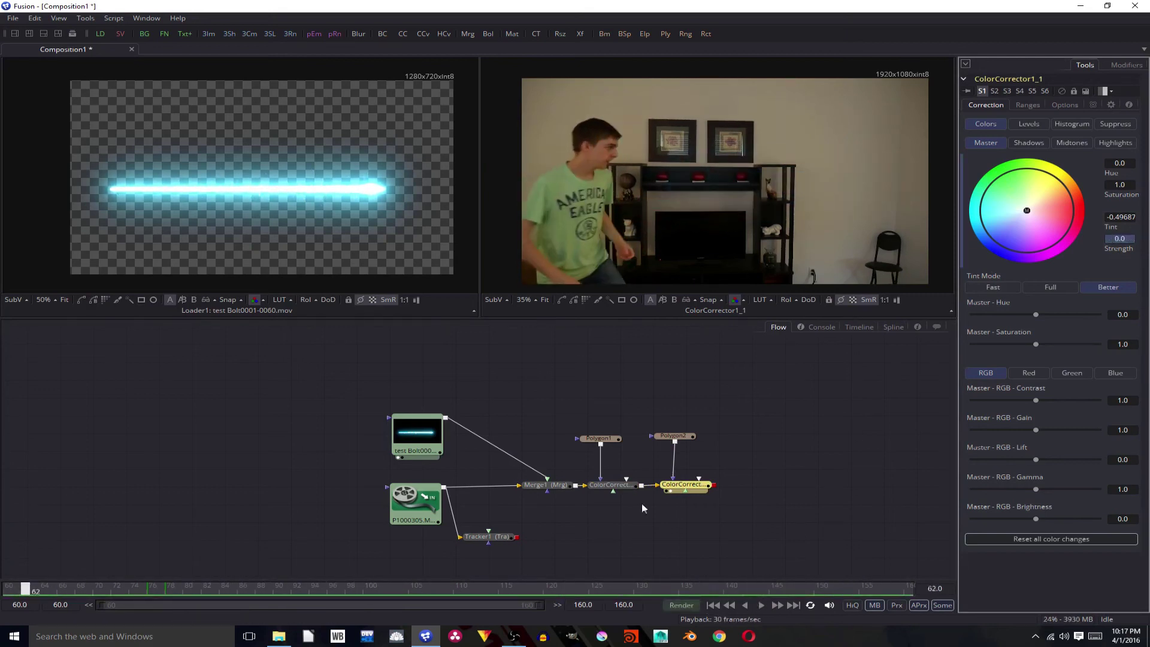
drag(318, 590, 174, 584)
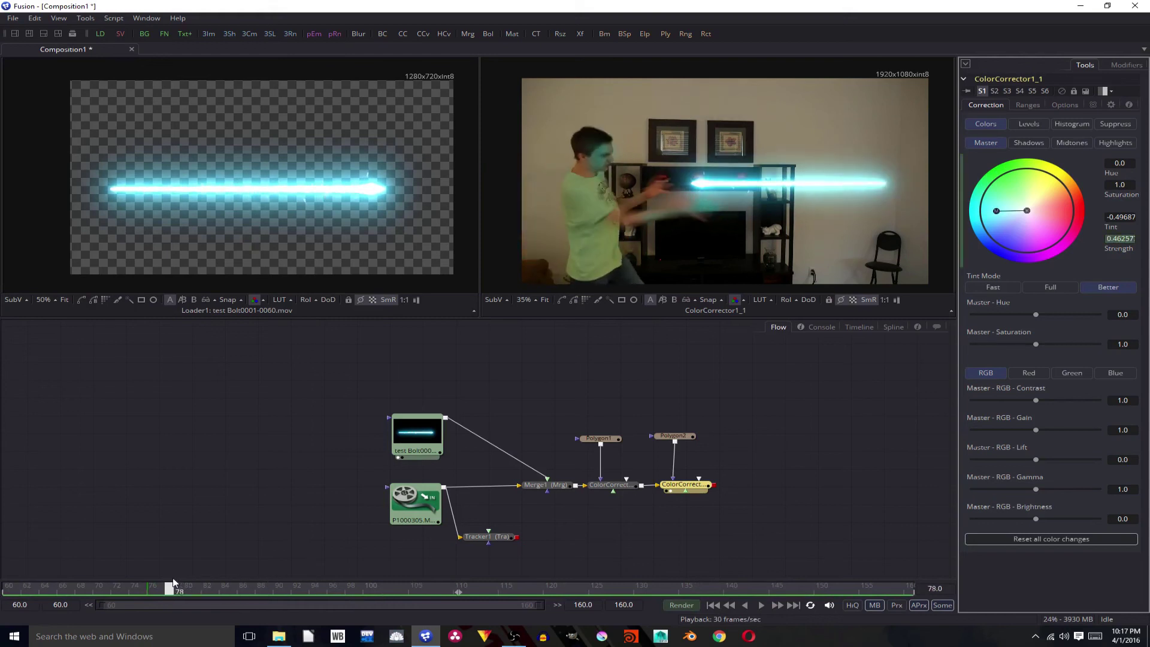
drag(997, 211, 998, 217)
mouse_move(998, 216)
mouse_down()
mouse_move(1008, 233)
mouse_move(999, 219)
mouse_up()
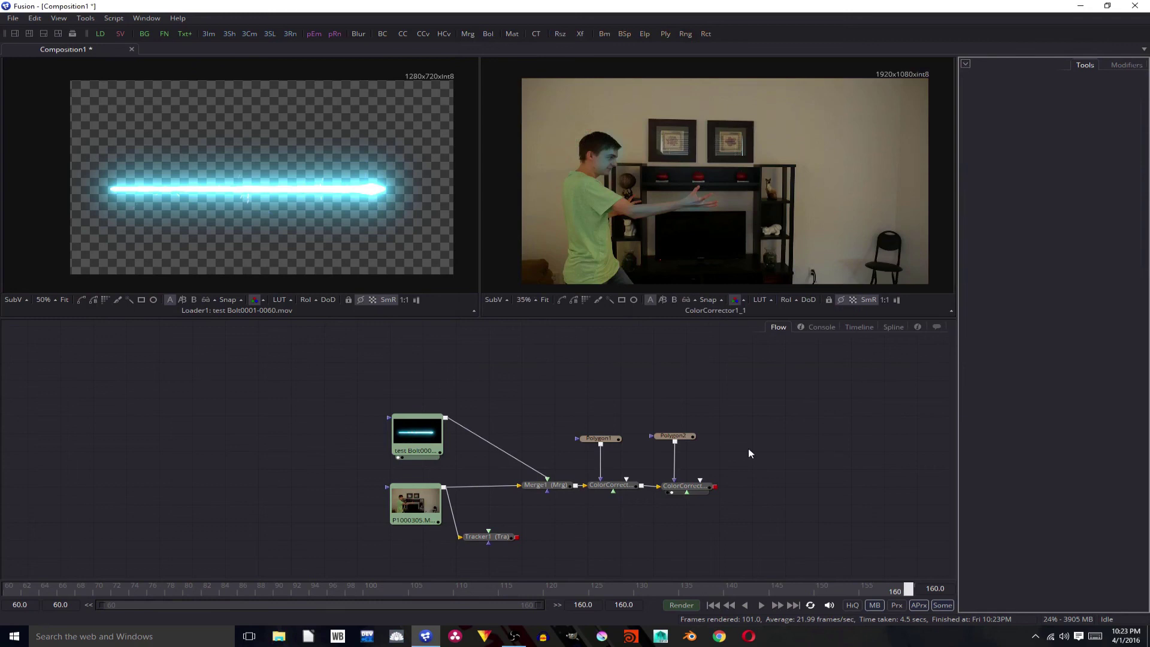
click(767, 607)
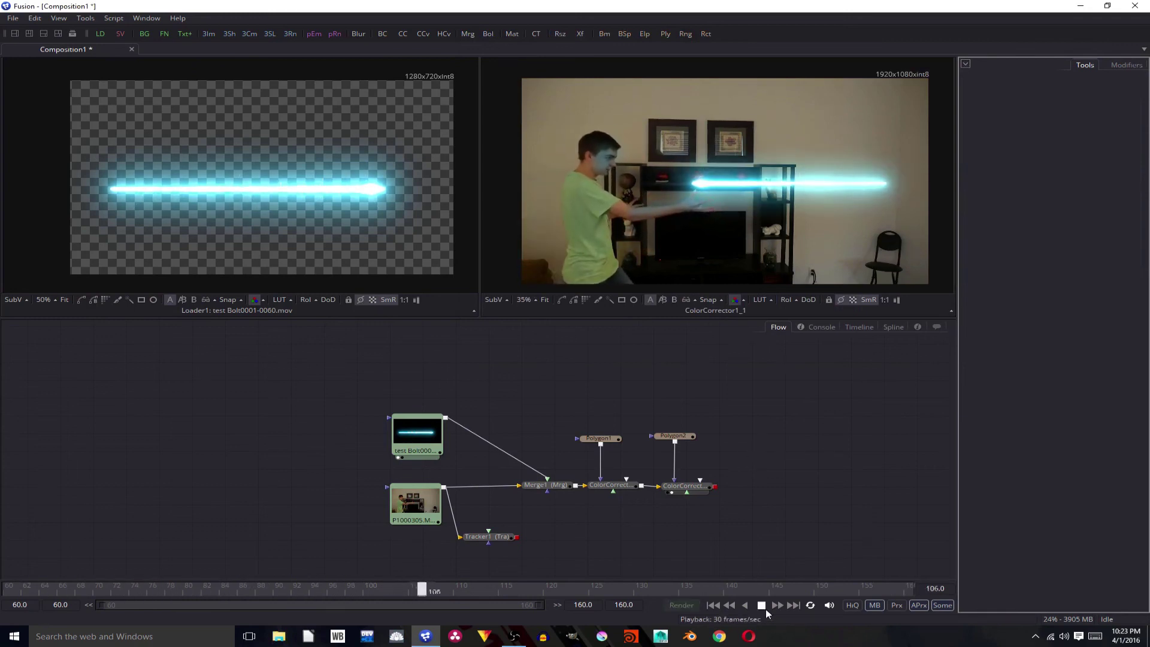
click(765, 608)
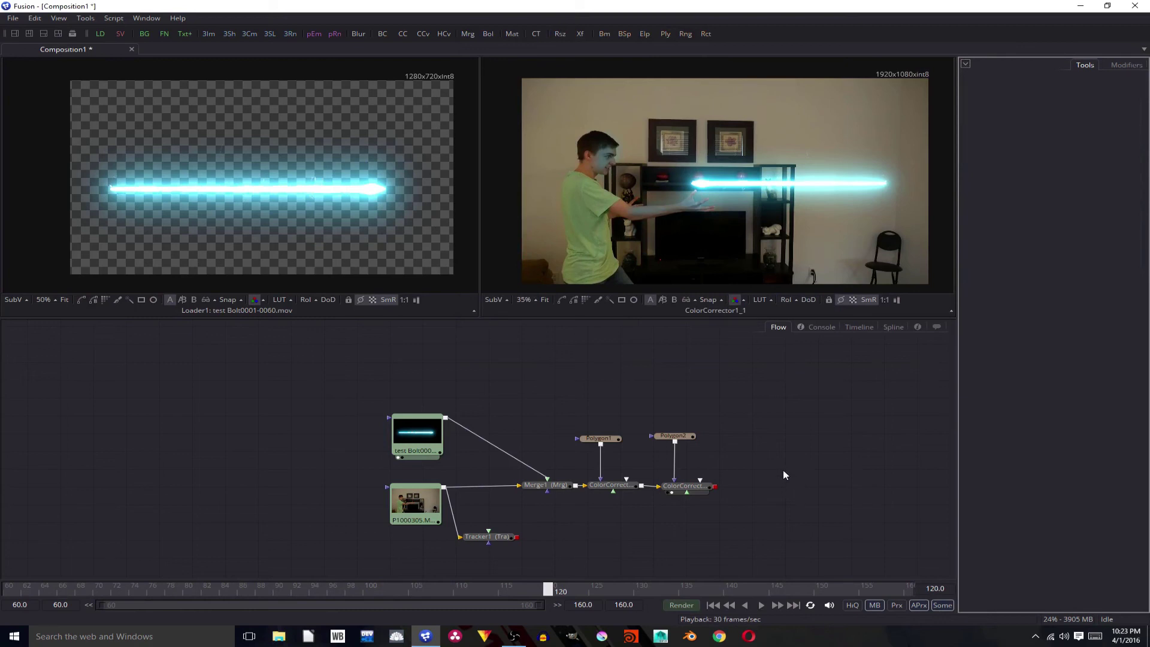
Add a Saver node after the second Color Corrector
click(685, 486)
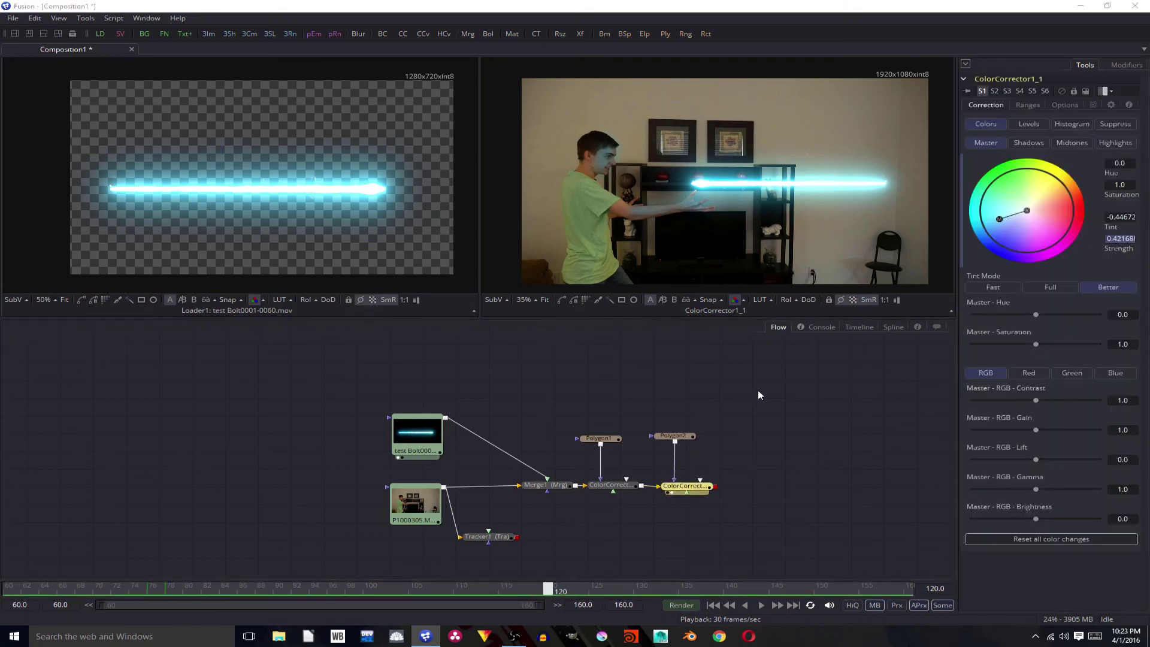
key(ctrl+space)
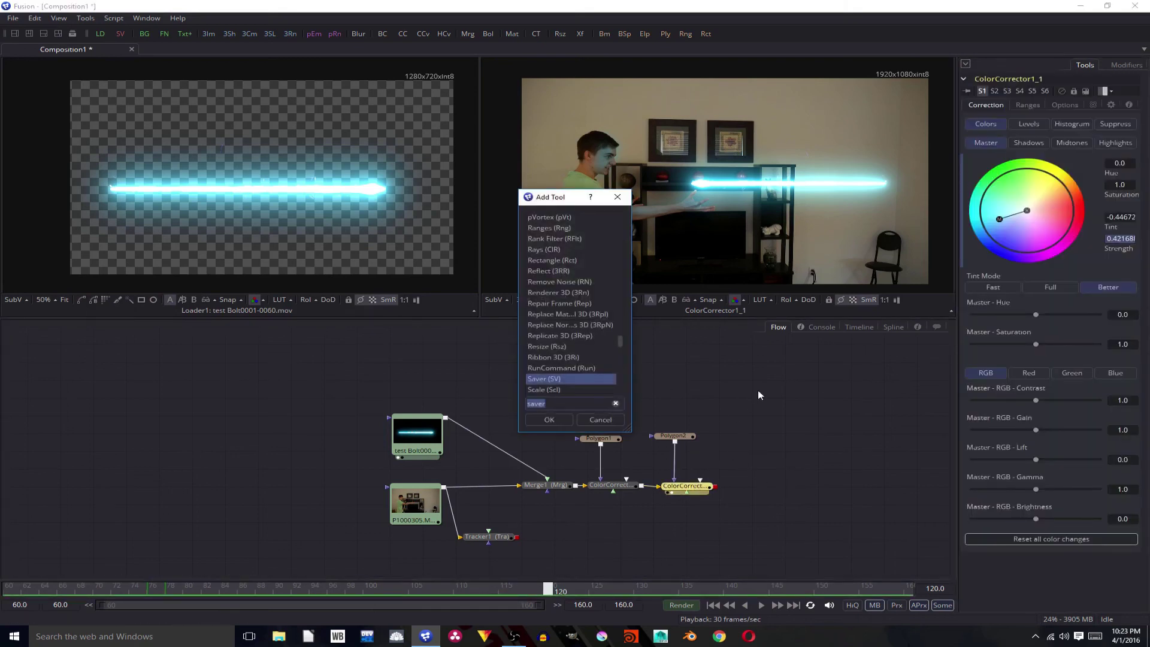
key(Return)
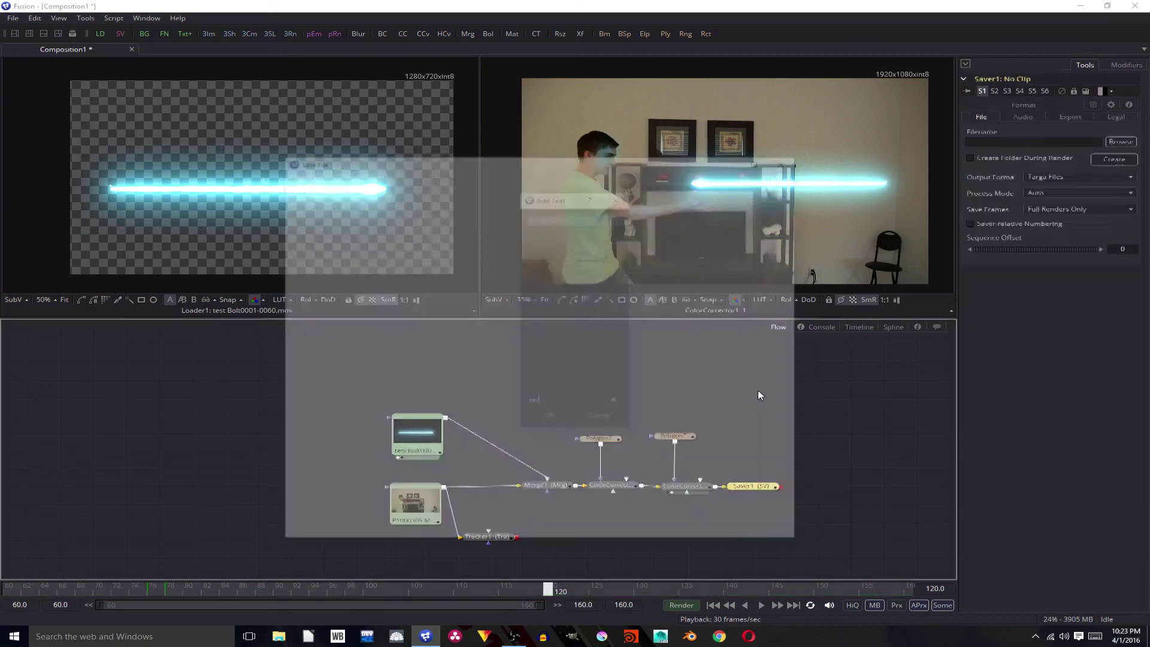
Set the save location to the Finals folder of Blaster Bolt Freeze, under Tutorials, VFX, Sci fi
click(716, 512)
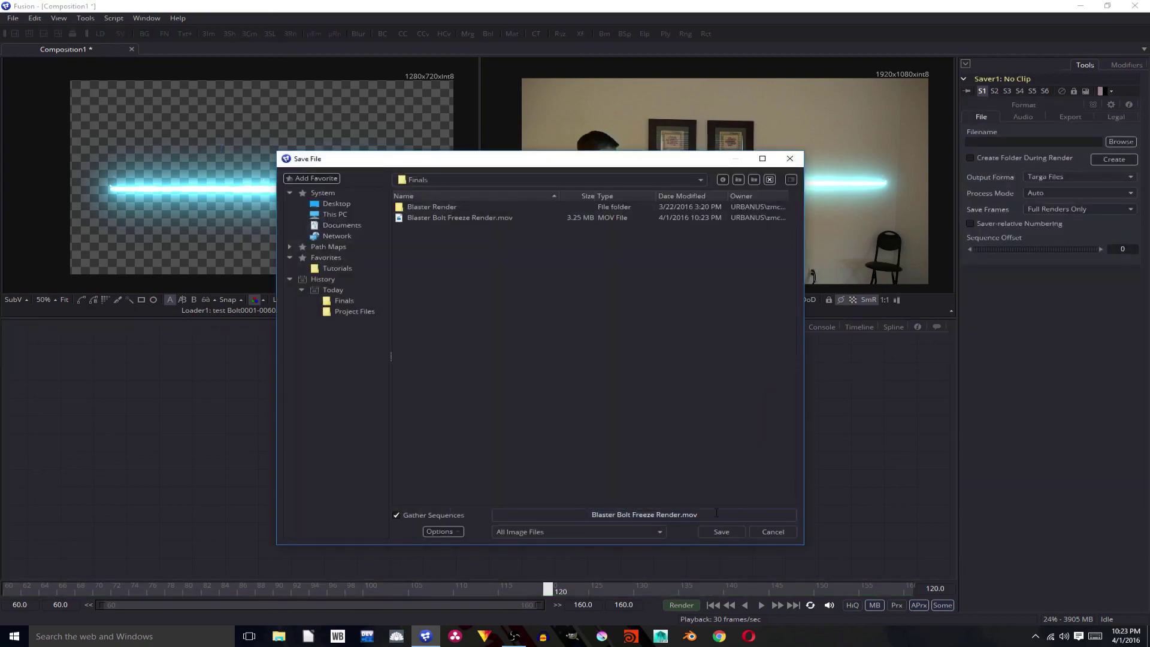
click(336, 269)
double_click(424, 227)
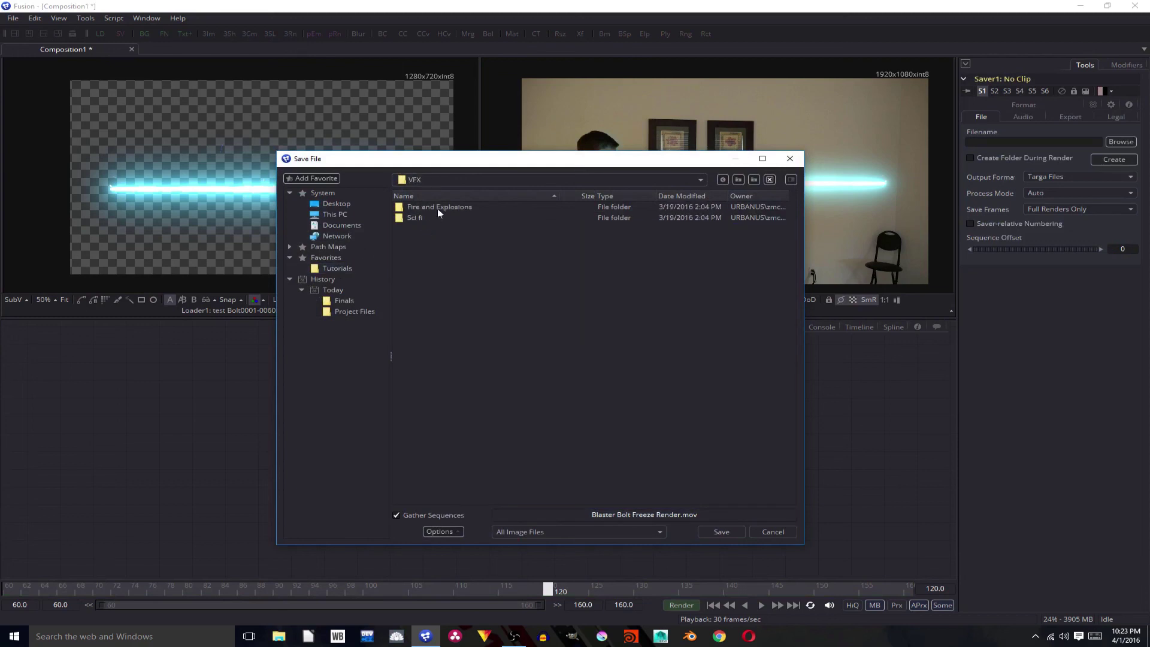
double_click(427, 215)
double_click(422, 206)
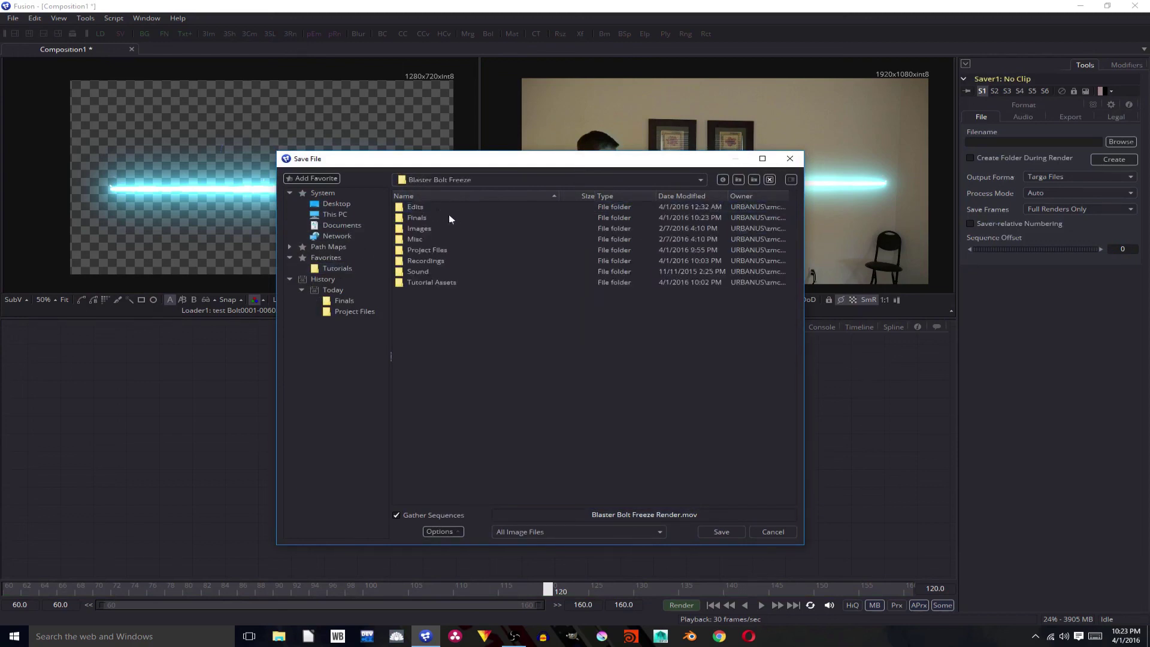
double_click(452, 217)
Decline replacing the existing render and save the Saver's output file as Blaster Bolt Freeze Render_1.mov
click(578, 514)
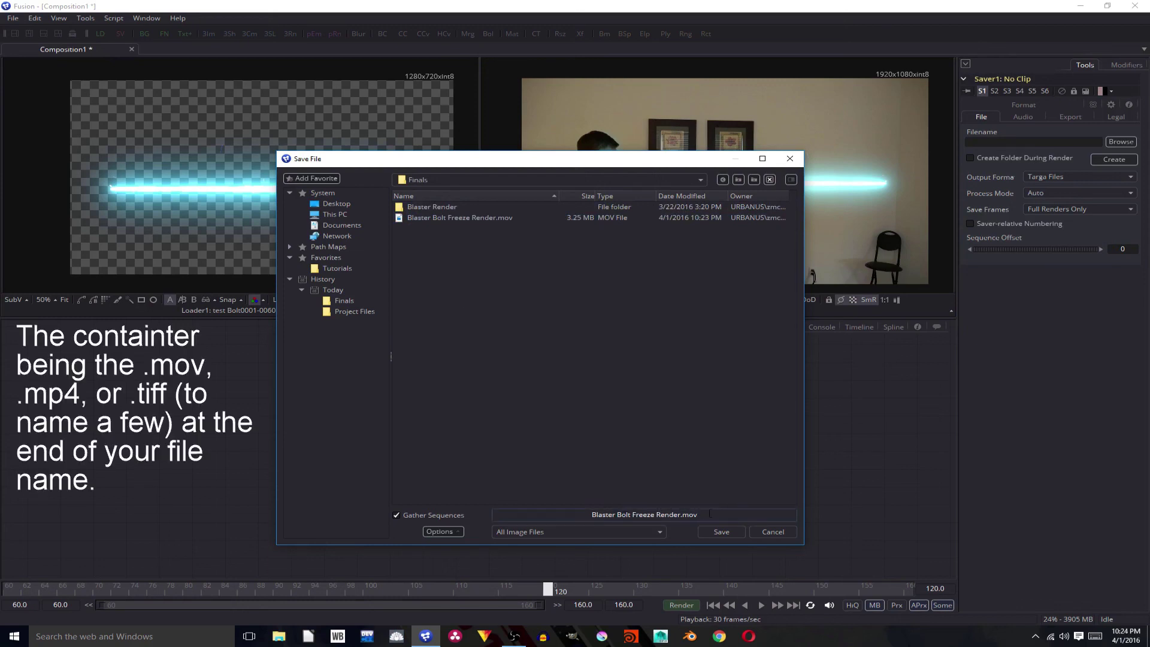
drag(700, 514, 681, 514)
click(723, 514)
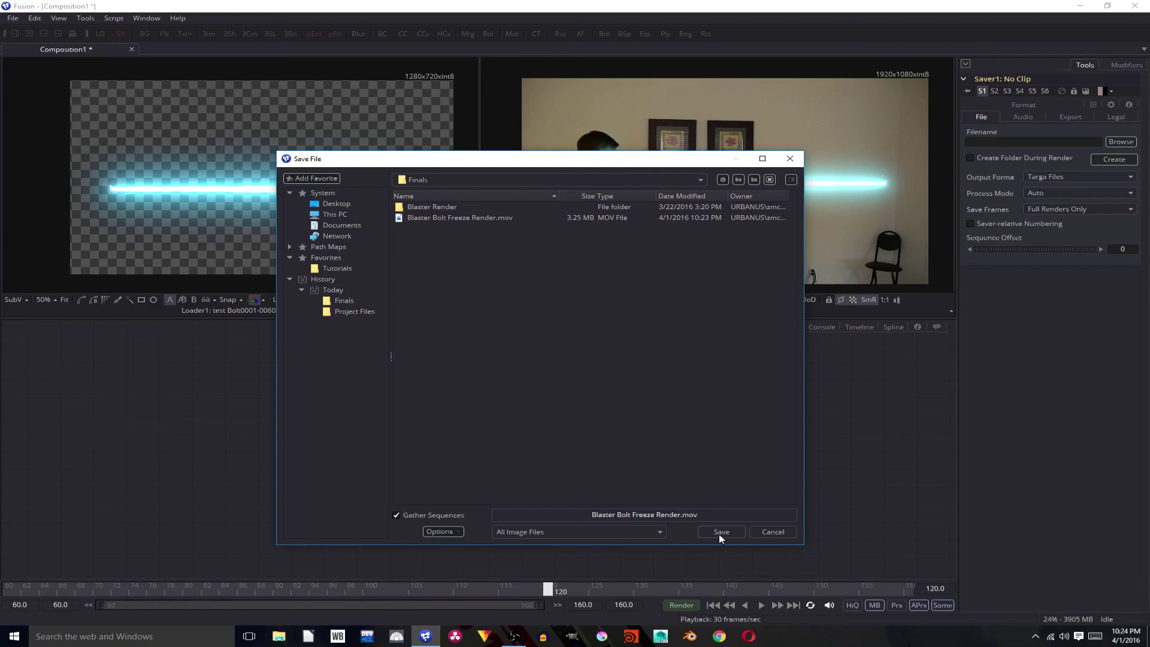
click(718, 535)
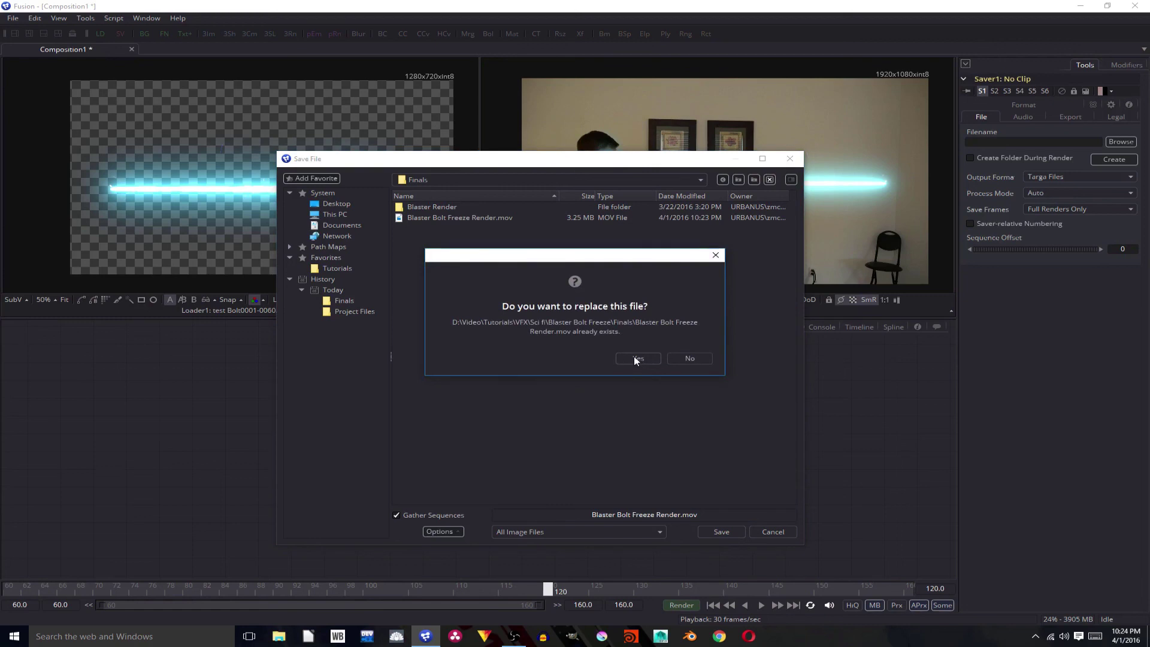
click(686, 358)
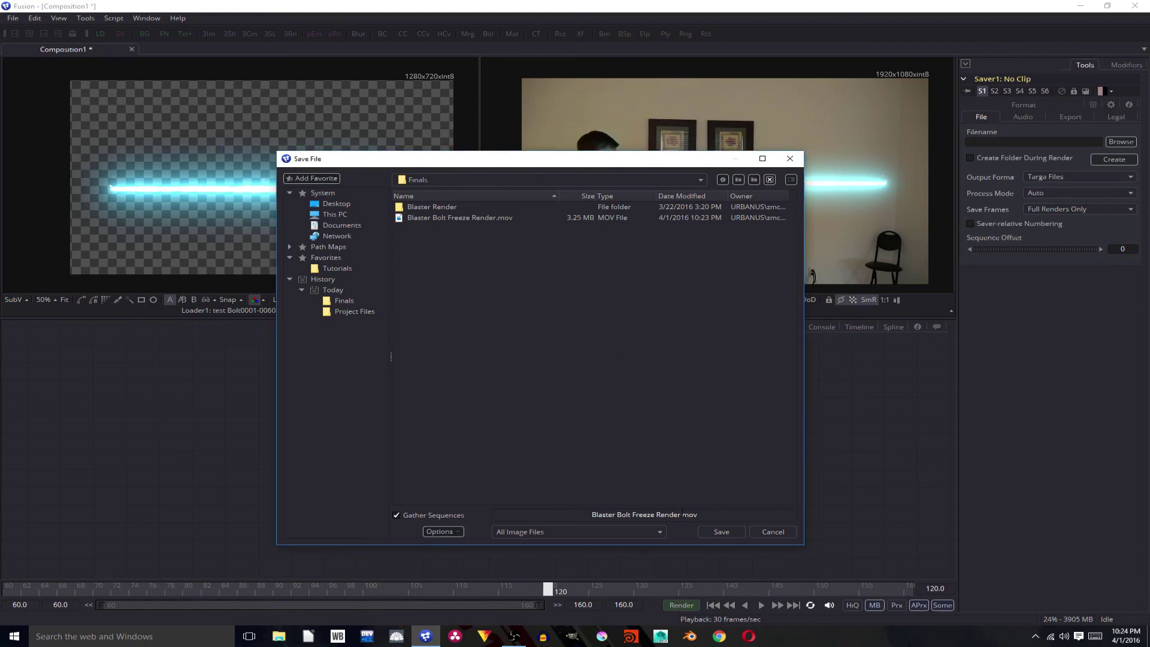
text(_1)
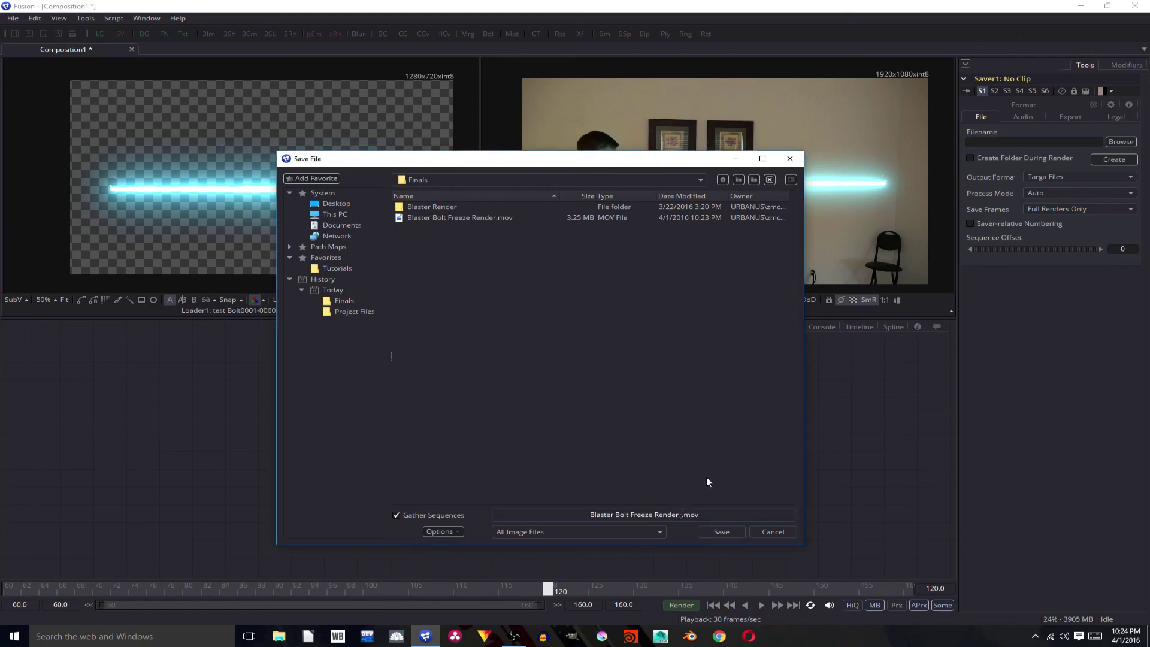
click(722, 531)
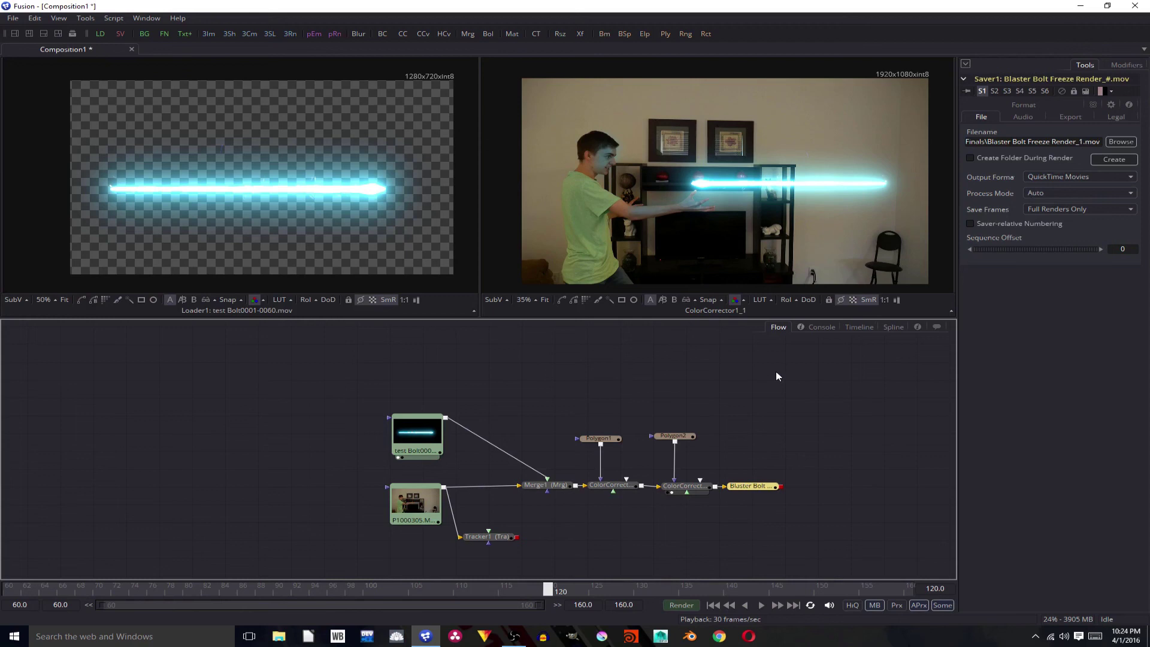
Choose QuickTime Movies as the Saver's output format and render frames 60 to 160 at full size with the Final configuration
click(1041, 177)
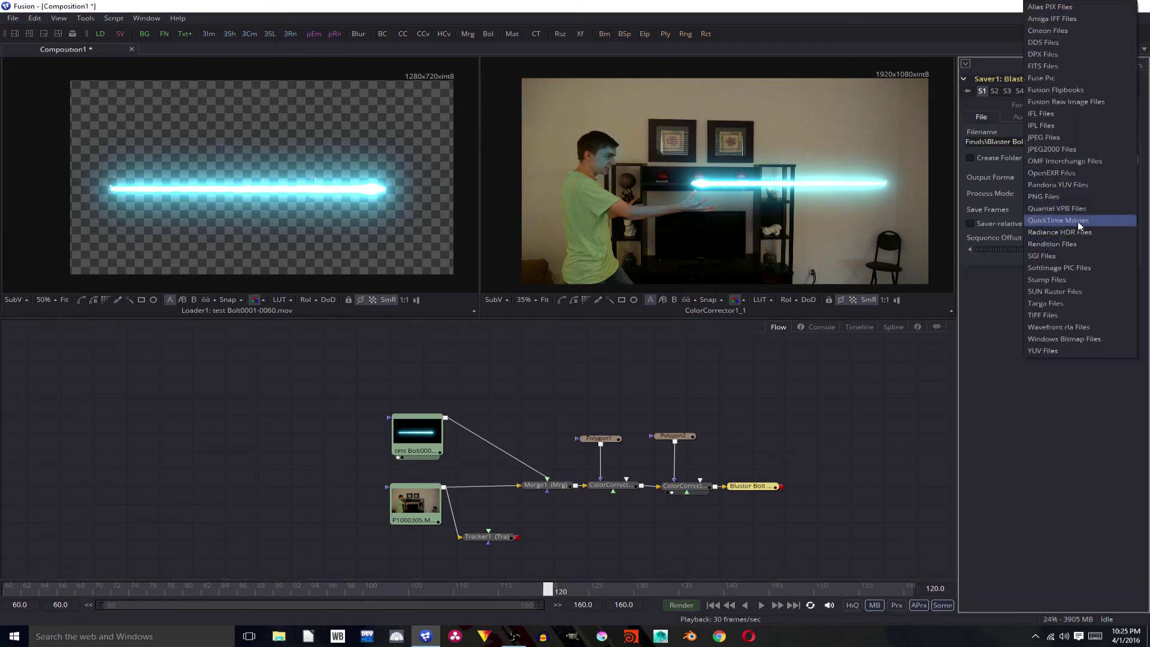
click(1093, 224)
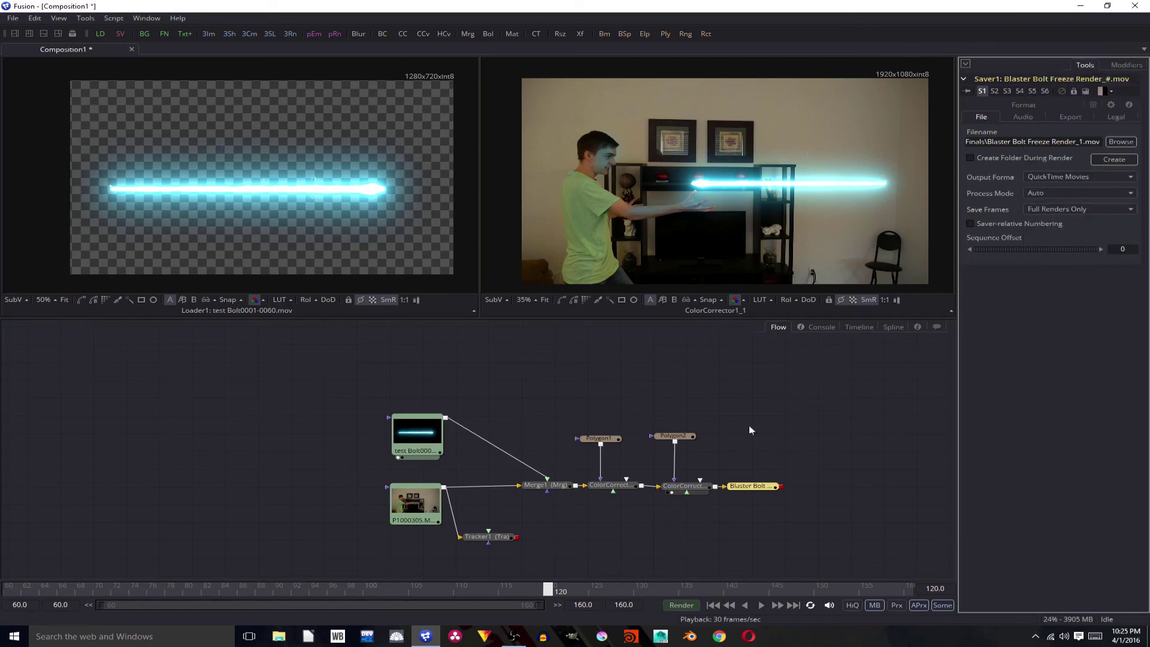
click(688, 605)
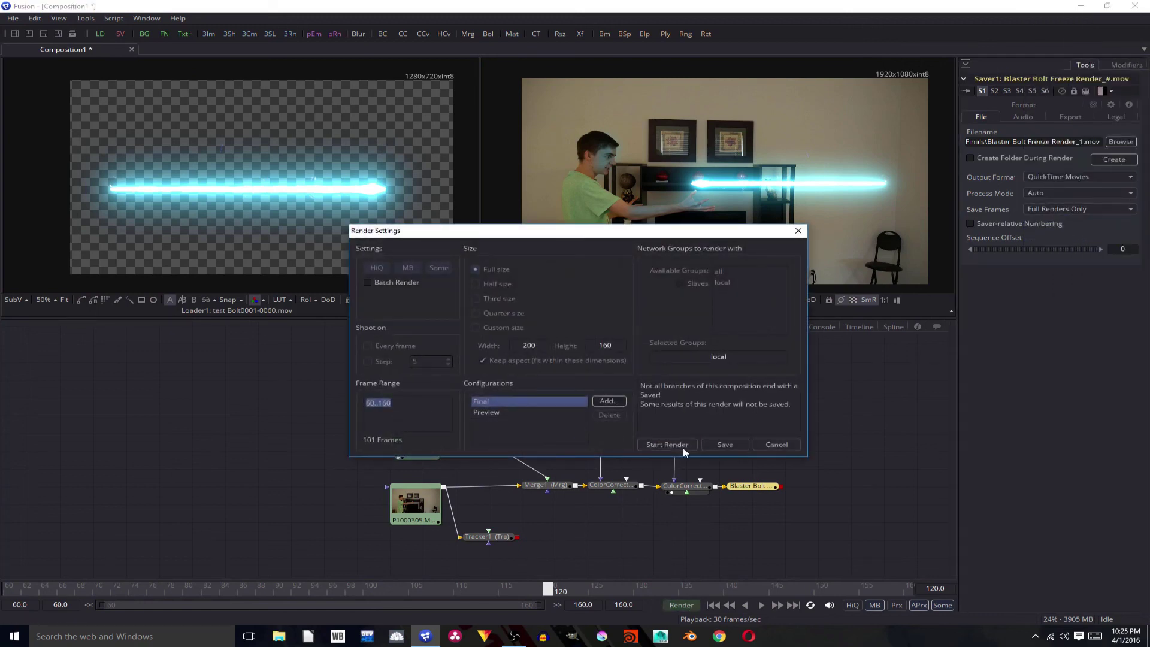
click(683, 448)
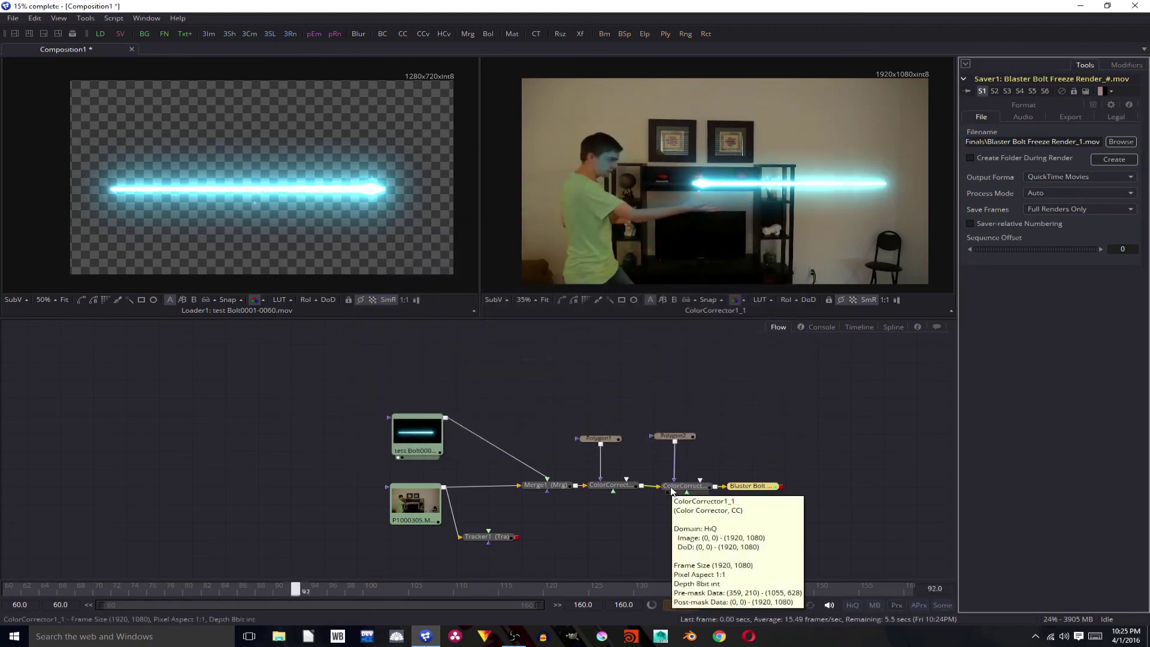
In File Explorer, open Blaster Bolt Freeze Render_1.mov from the Blaster Bolt Freeze Finals folder, watch it and close the player
click(279, 637)
click(512, 116)
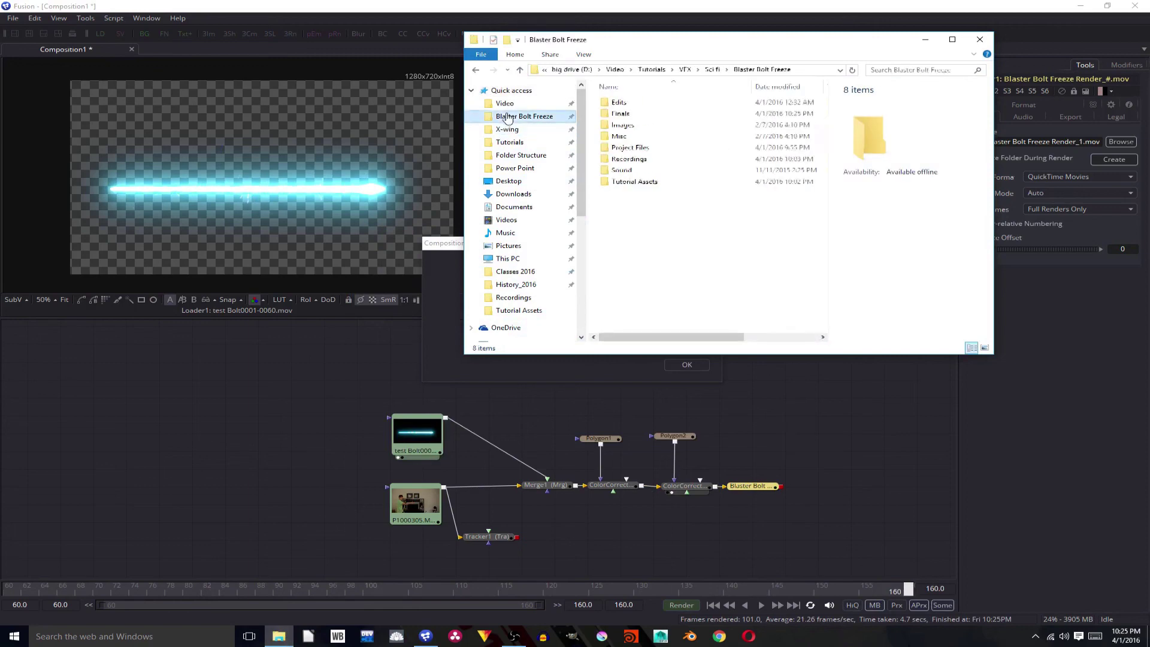
click(642, 117)
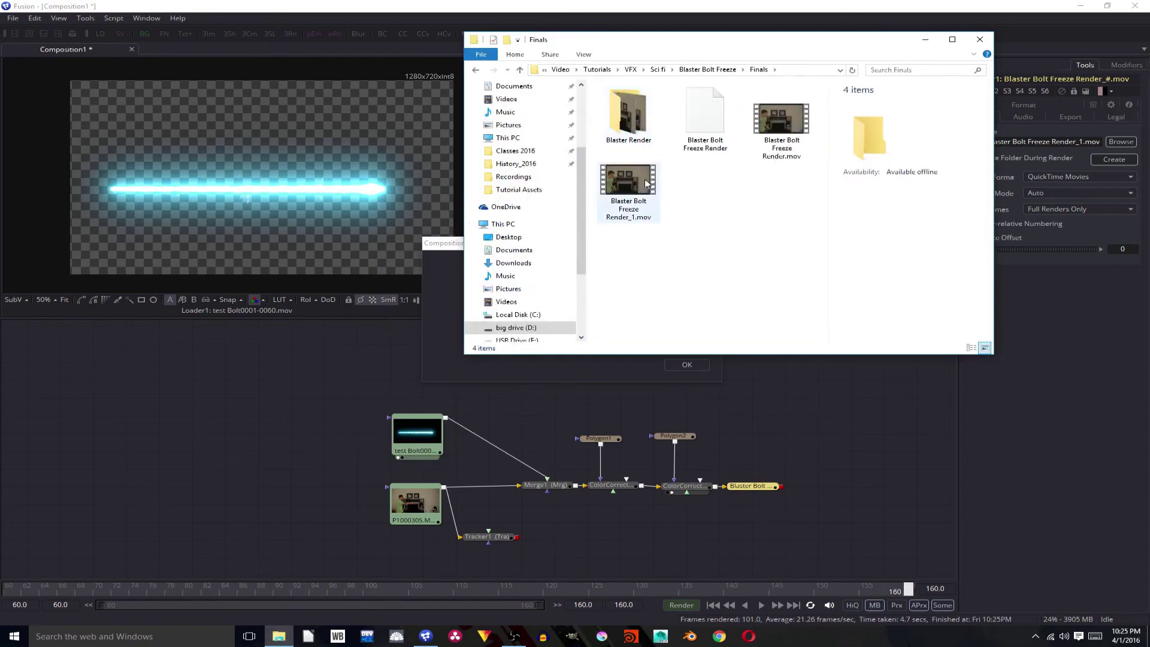
double_click(640, 182)
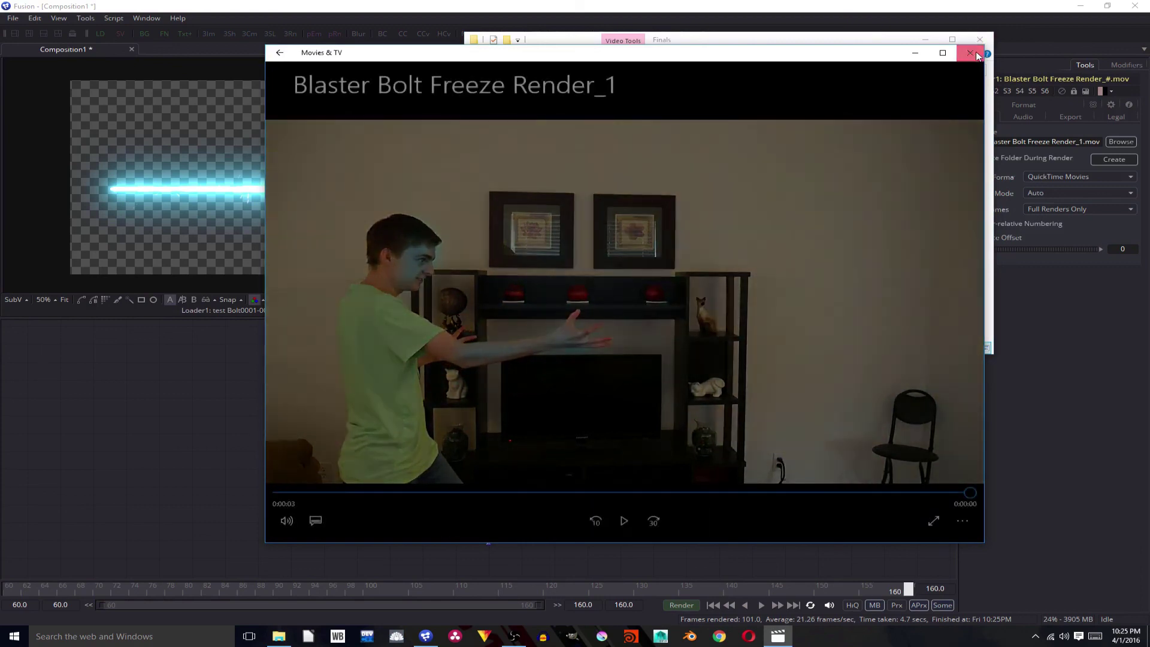
click(974, 53)
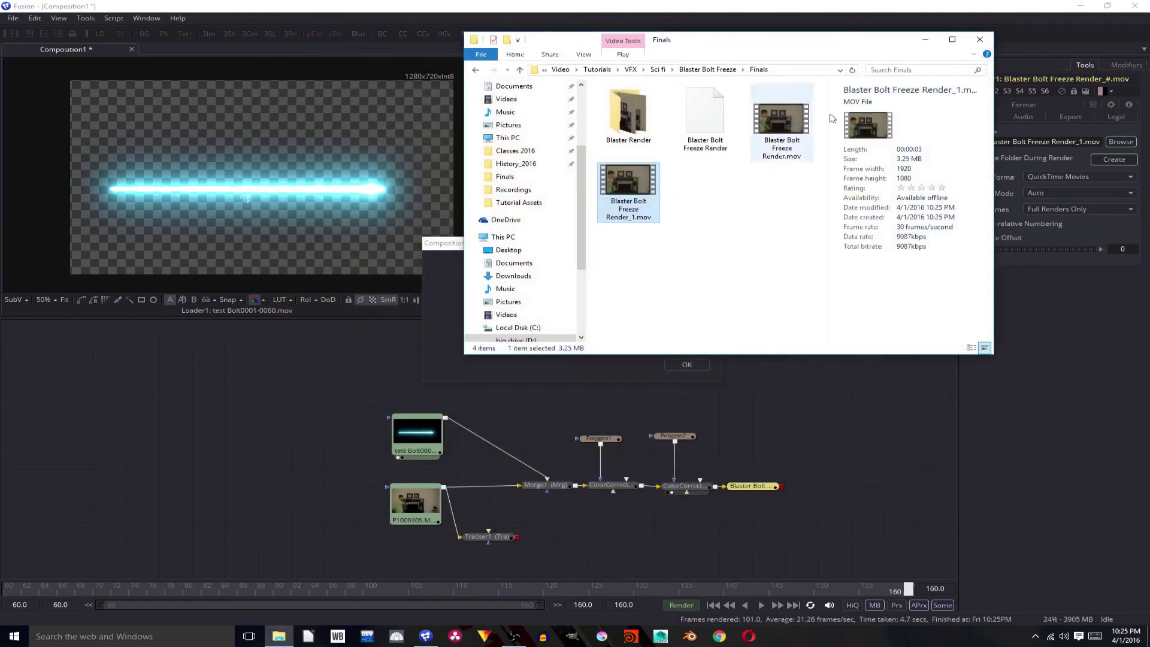
Replay the rendered movie to review the effect, close the player and the file window, and dismiss Fusion's render message
double_click(604, 178)
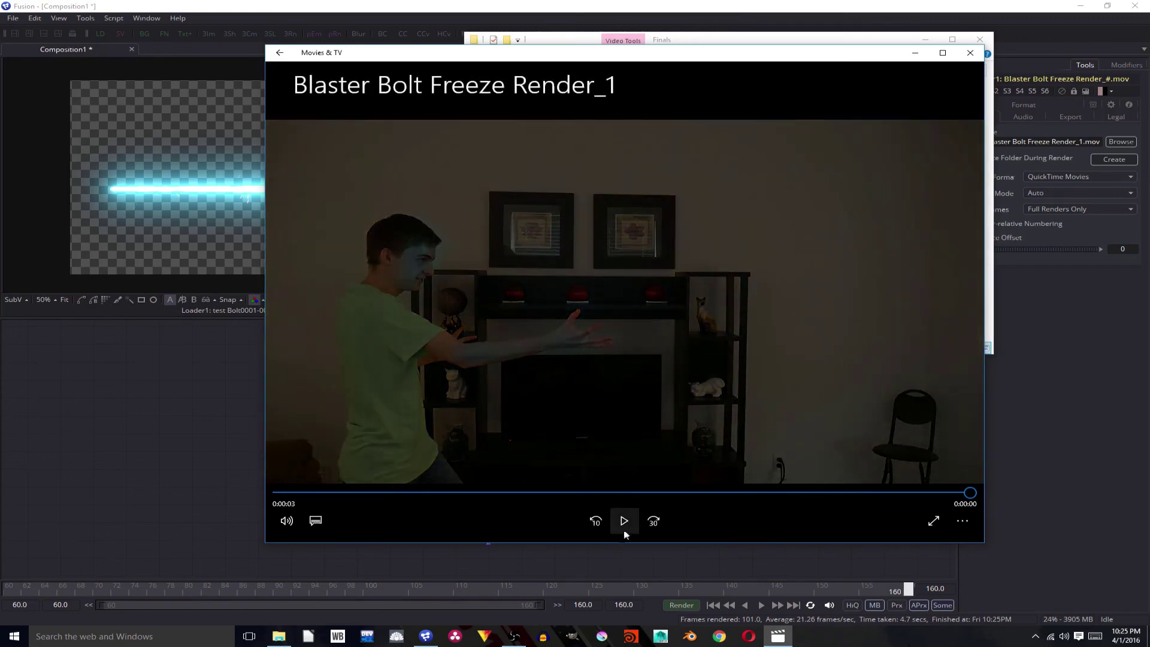
click(624, 521)
click(626, 520)
click(970, 53)
click(978, 40)
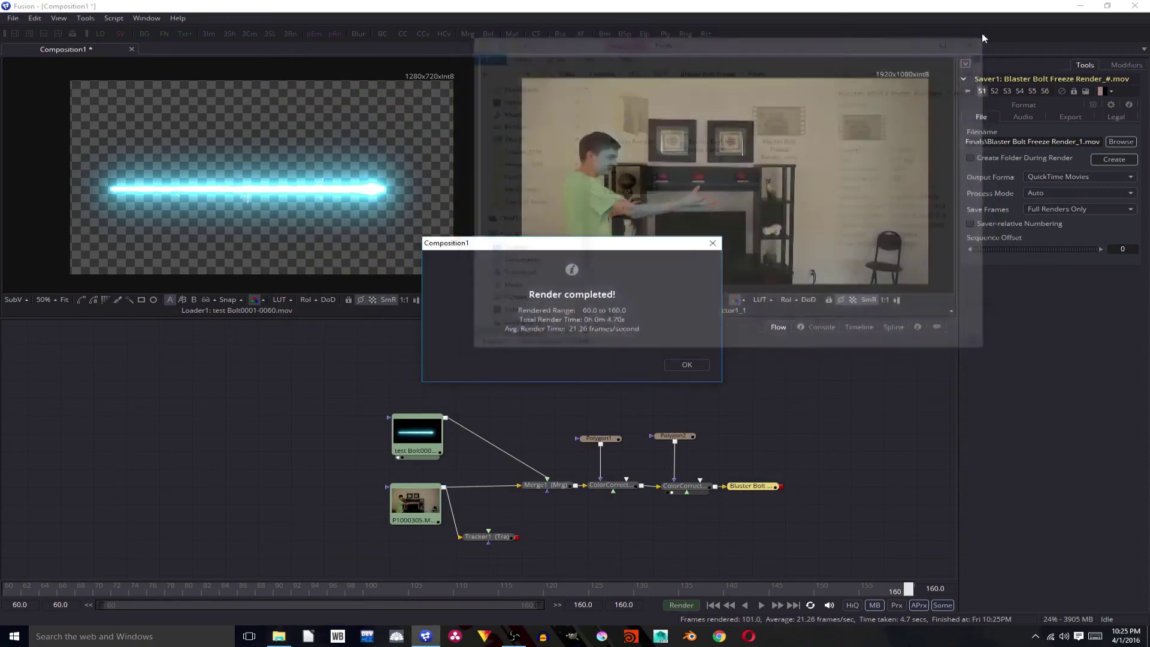
click(695, 365)
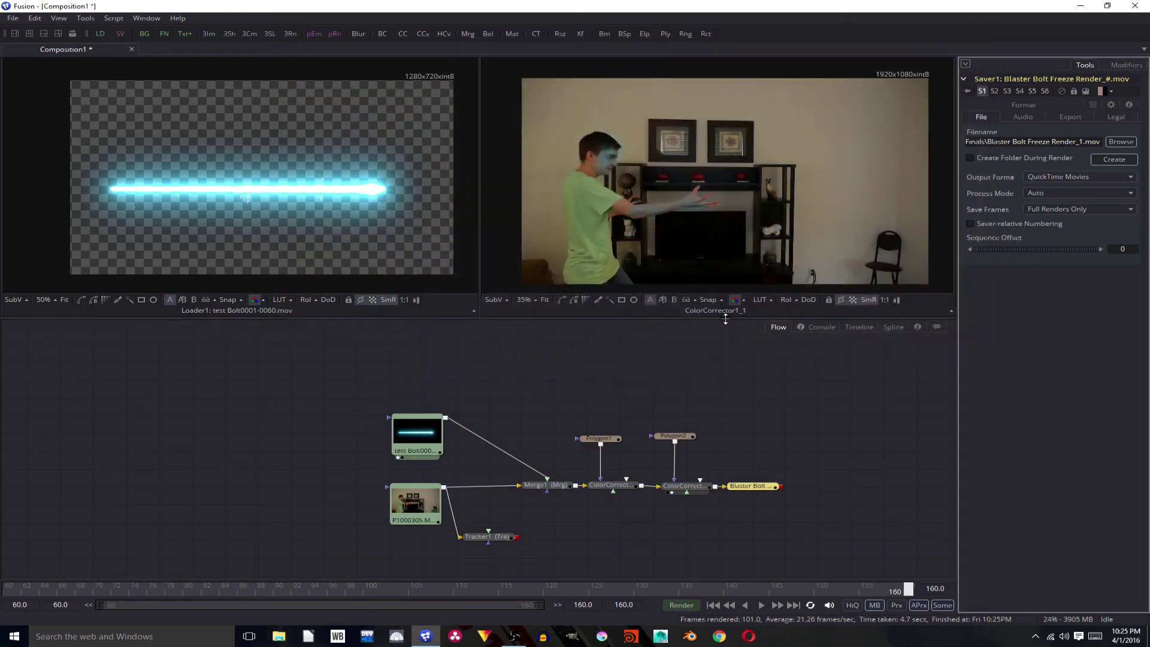